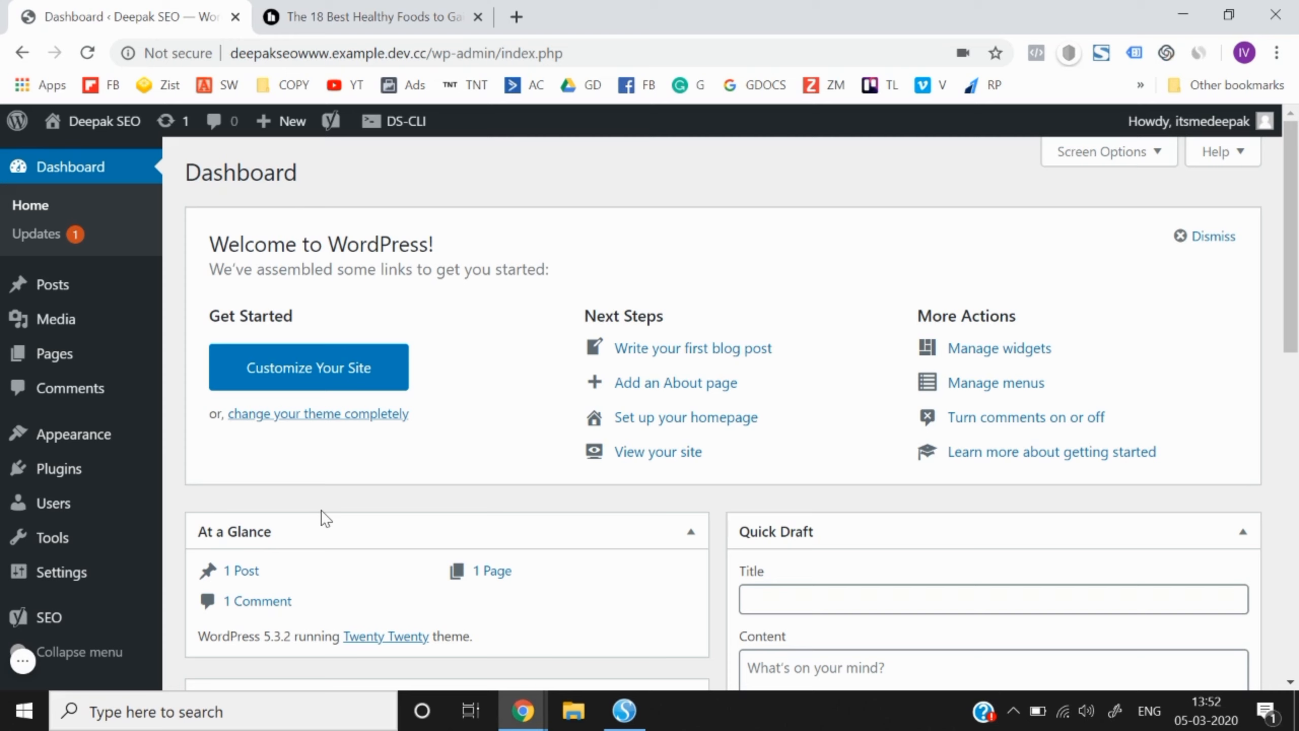
# Look through the site's General, Writing, Reading and Discussion settings pages.
pyautogui.moveTo(38, 594)
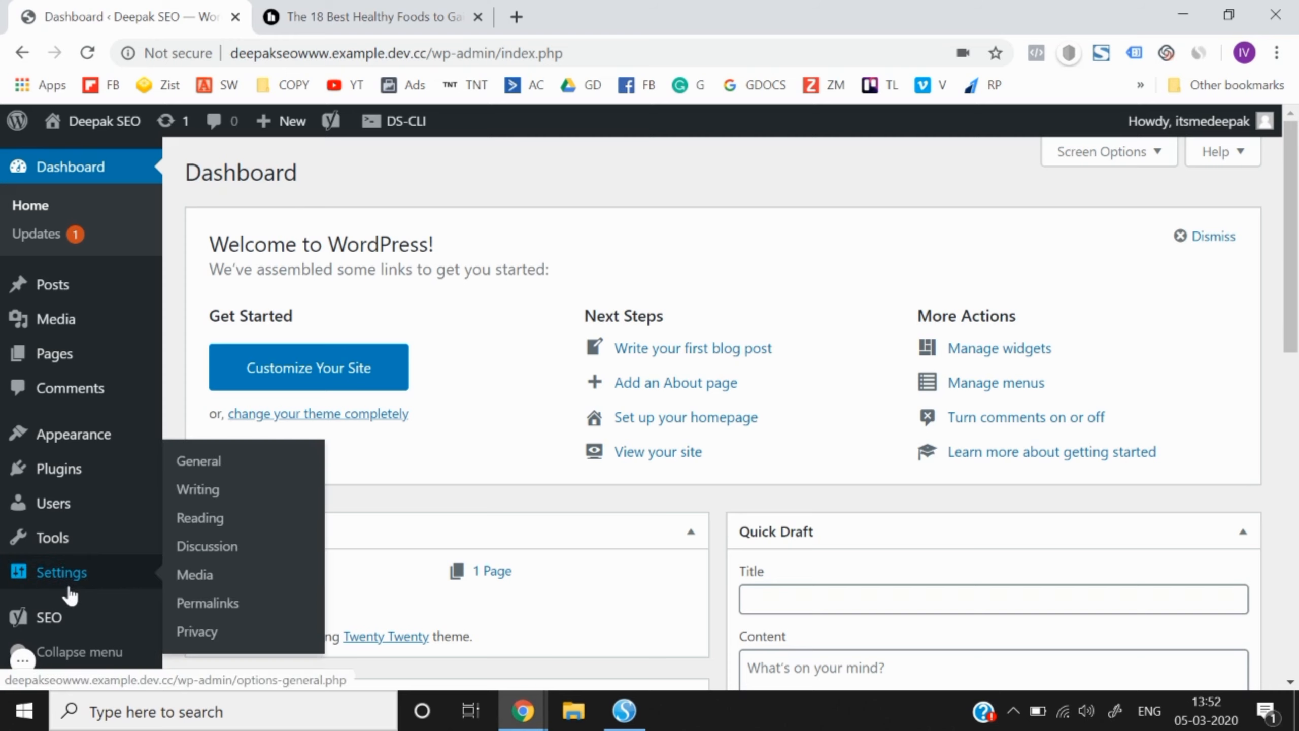
pyautogui.click(199, 462)
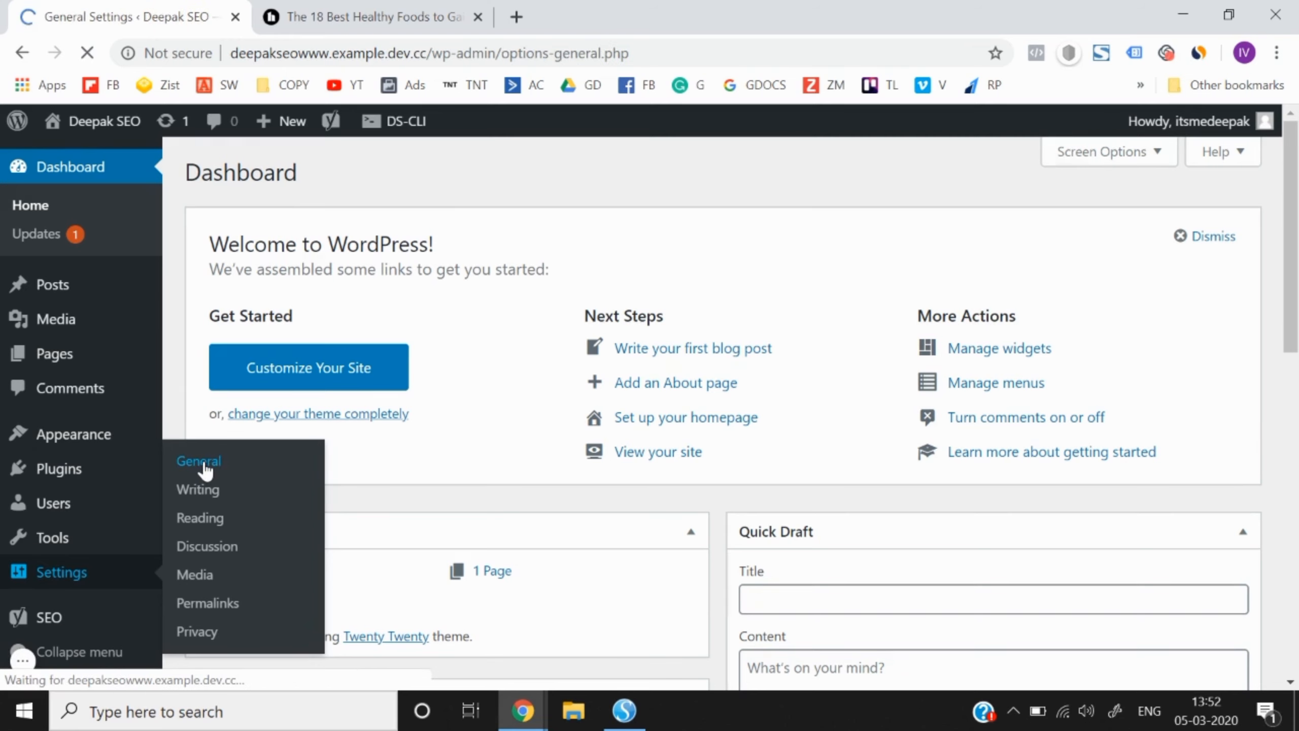
pyautogui.scroll(-8, 205, 468)
pyautogui.scroll(-5, 304, 451)
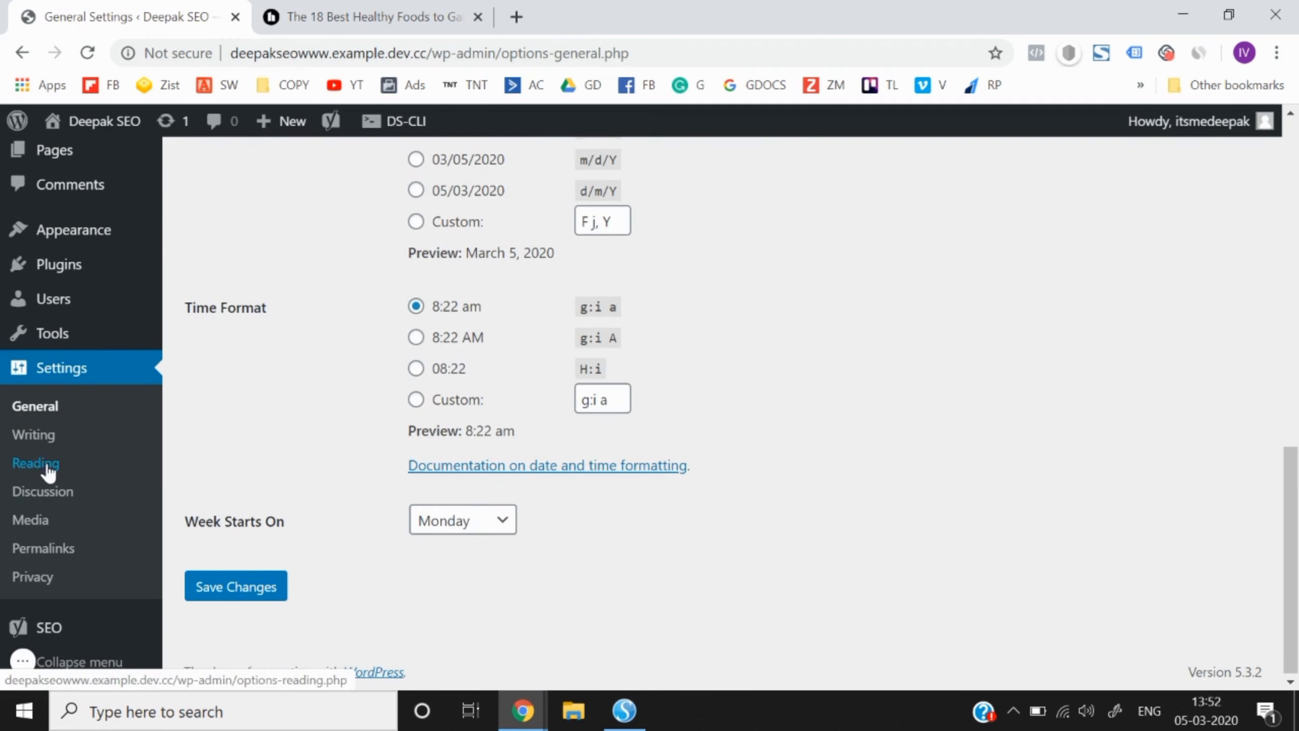
pyautogui.click(51, 443)
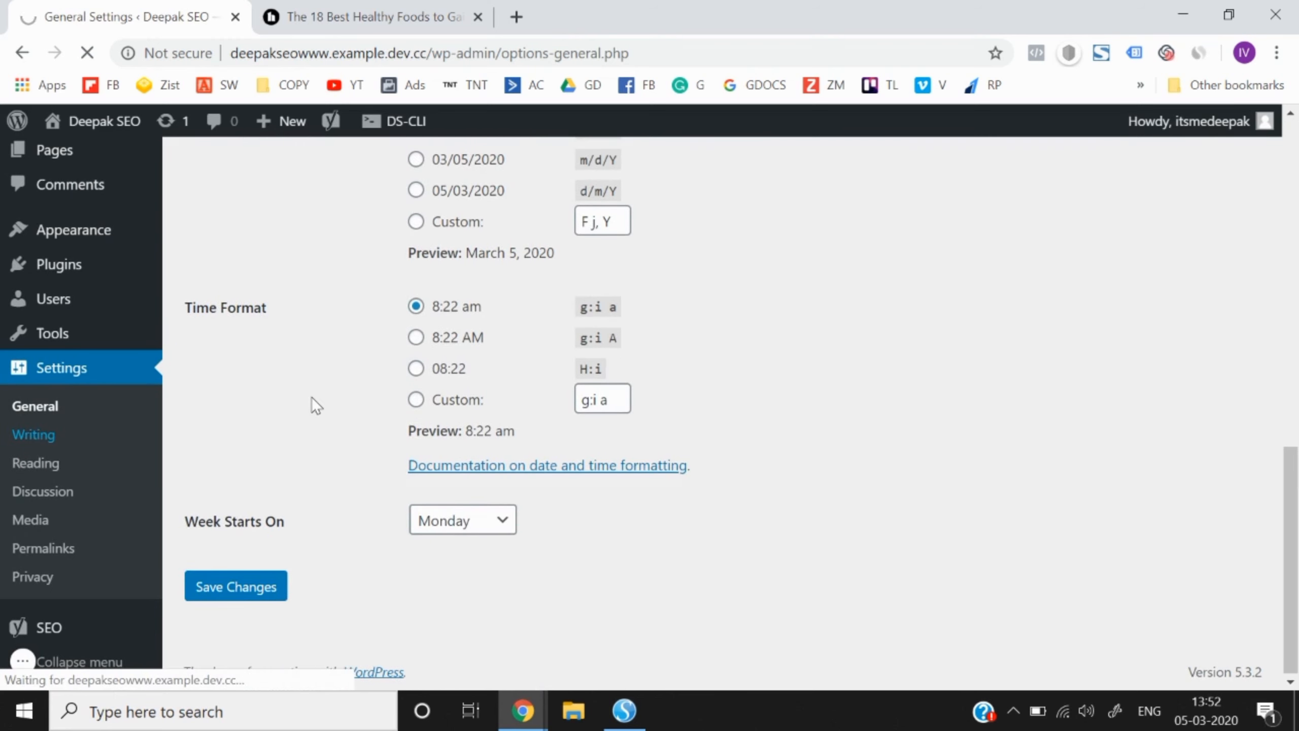
pyautogui.scroll(-5, 312, 405)
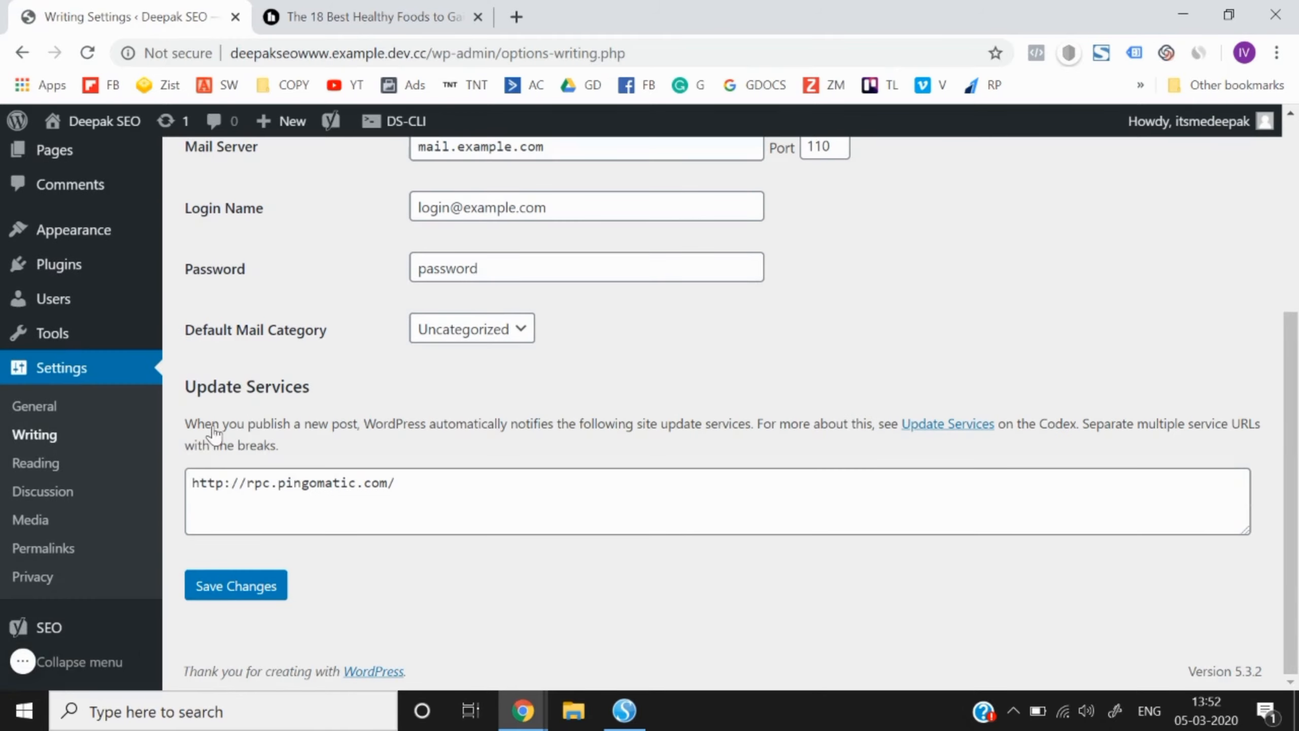
pyautogui.click(56, 468)
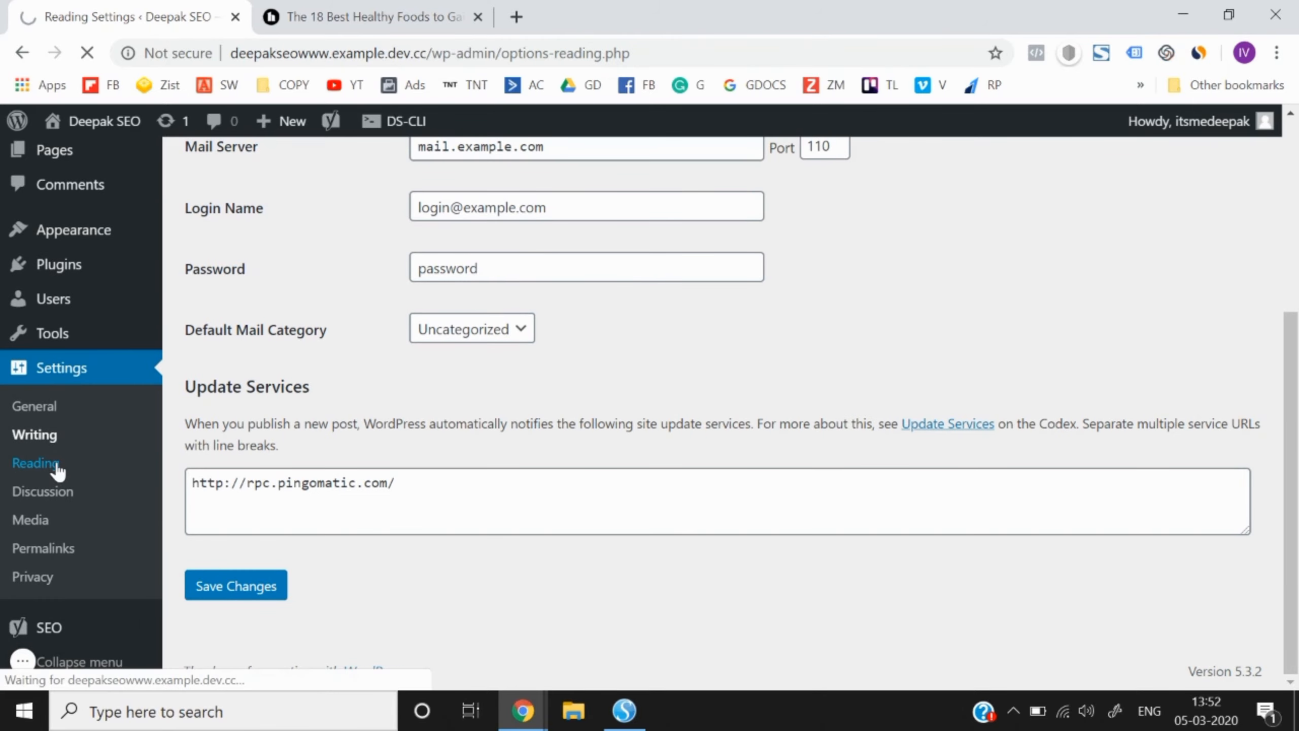
pyautogui.scroll(-3, 315, 435)
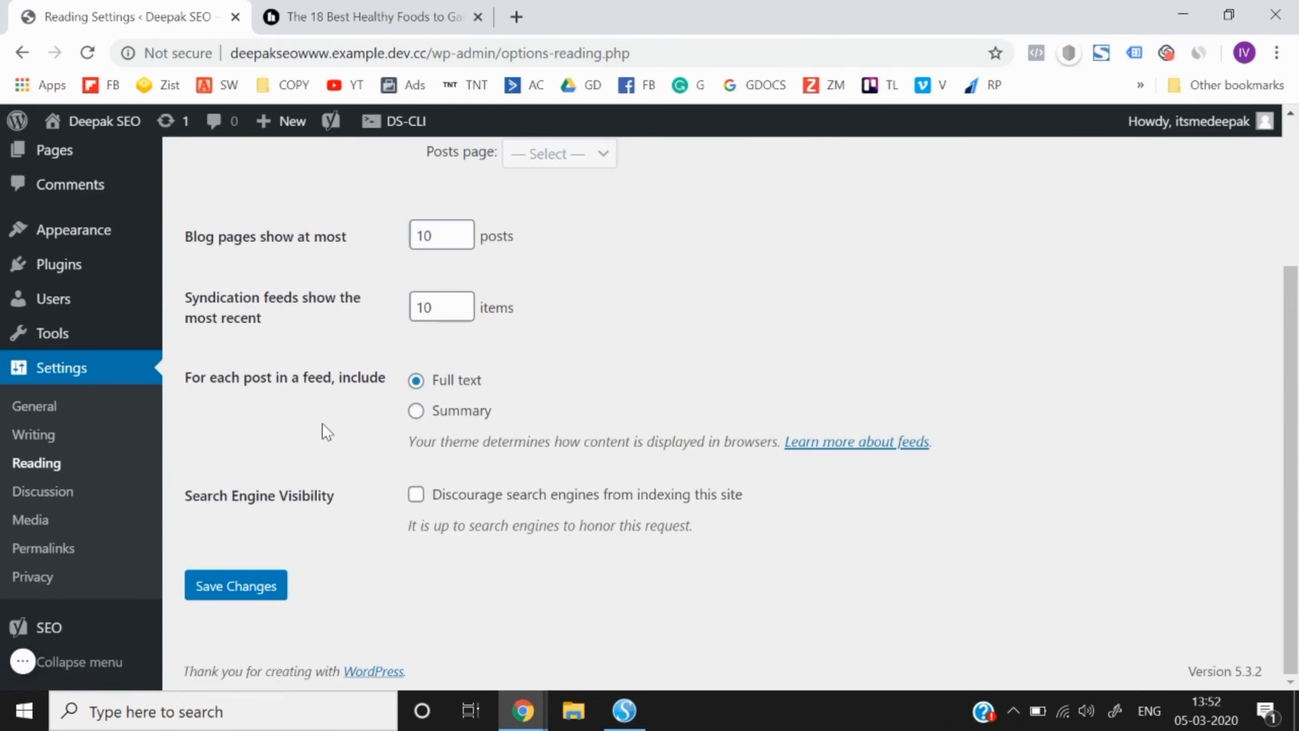
pyautogui.click(29, 495)
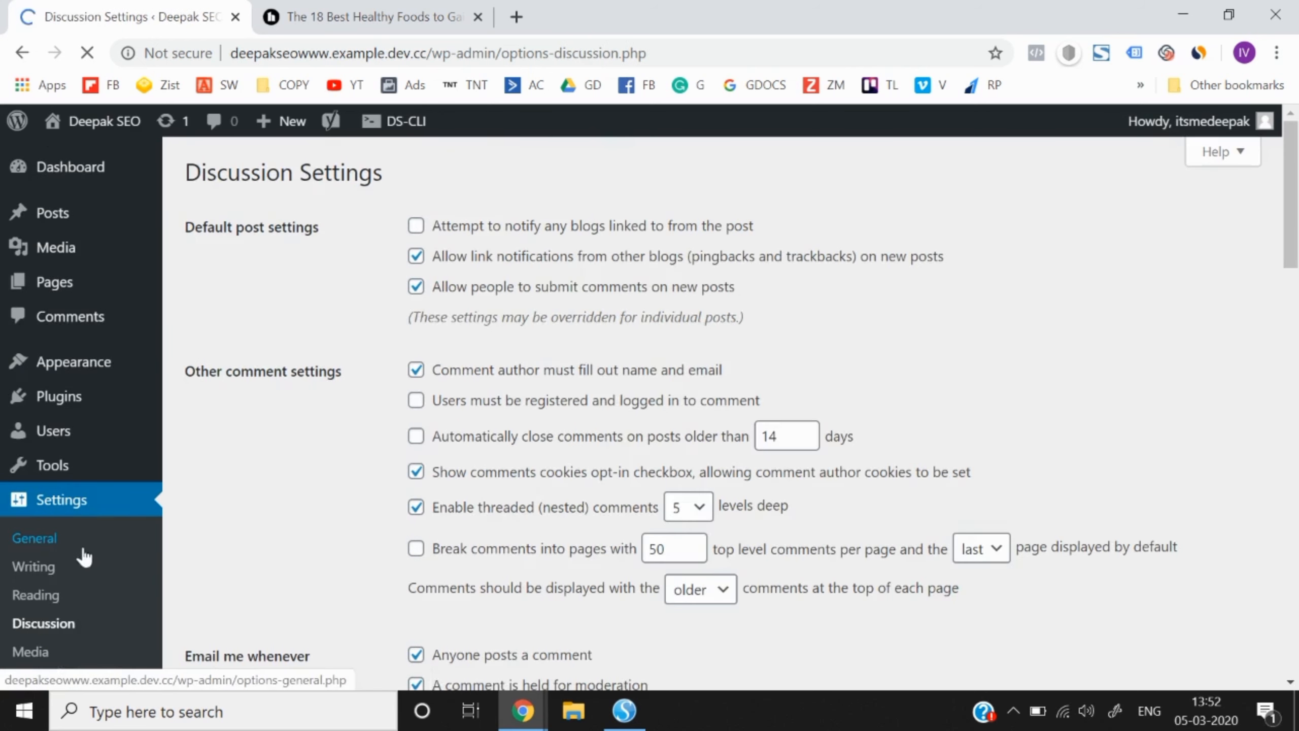
pyautogui.scroll(-2, 59, 563)
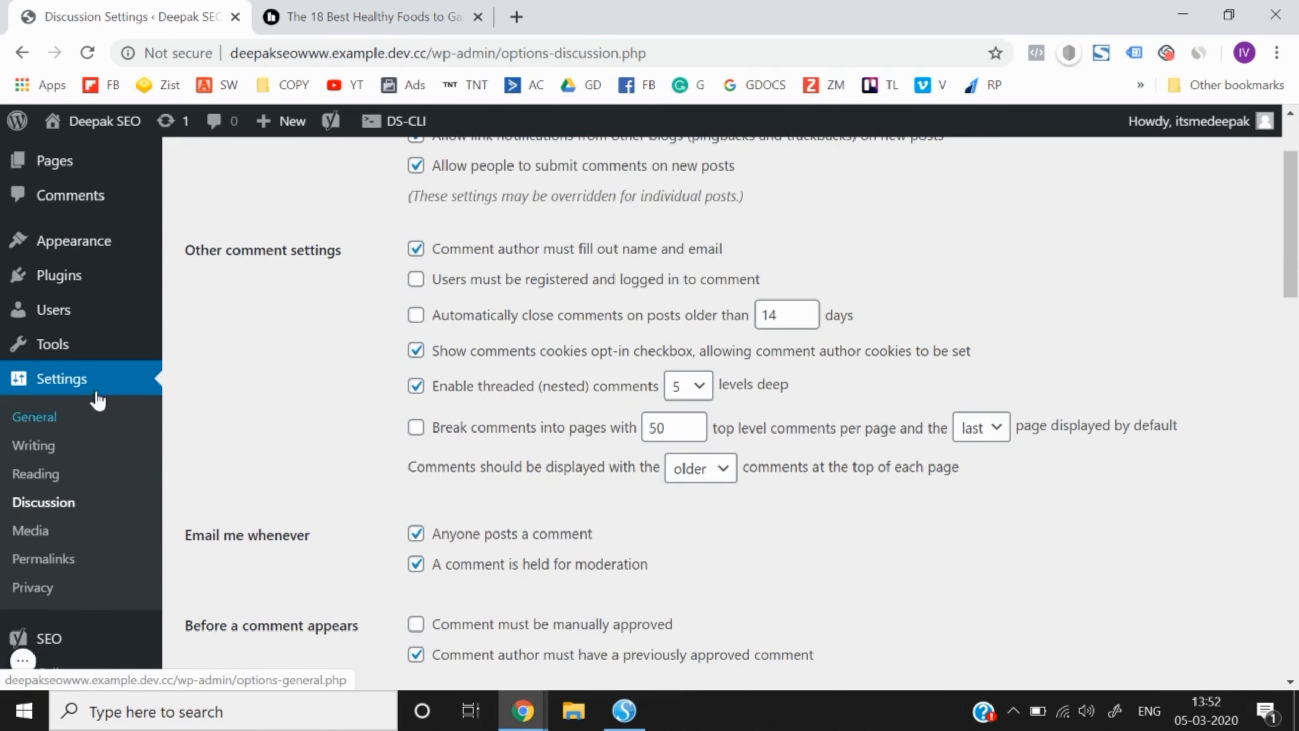
# Set the site's permalink structure to Post name and save the permalink settings.
pyautogui.click(49, 560)
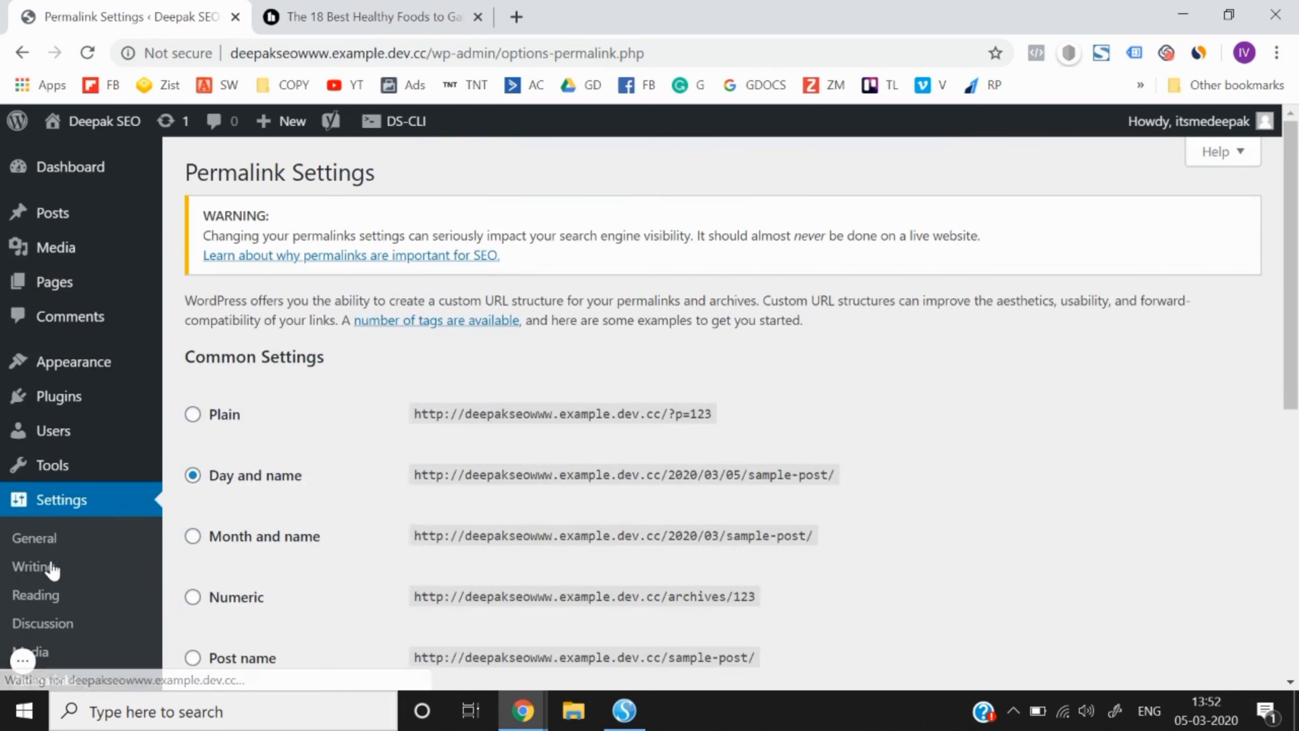
pyautogui.scroll(-3, 284, 488)
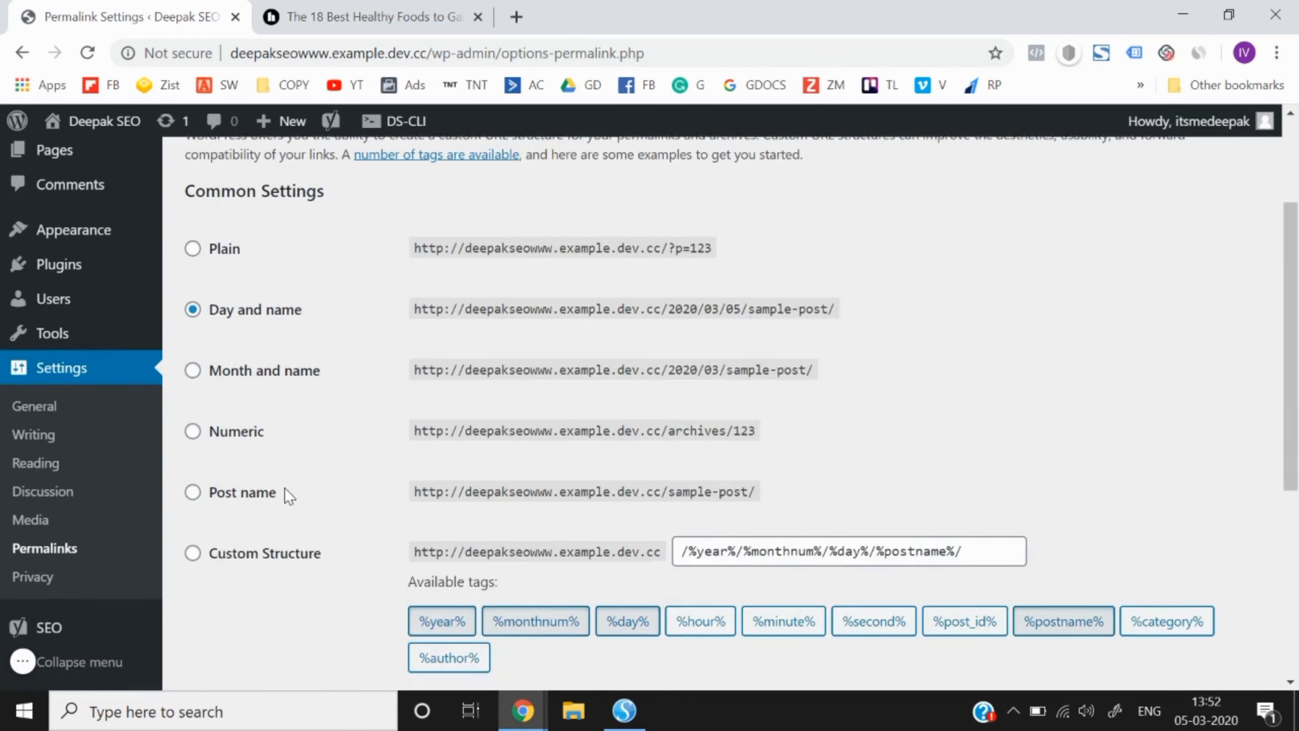
pyautogui.scroll(-2, 285, 487)
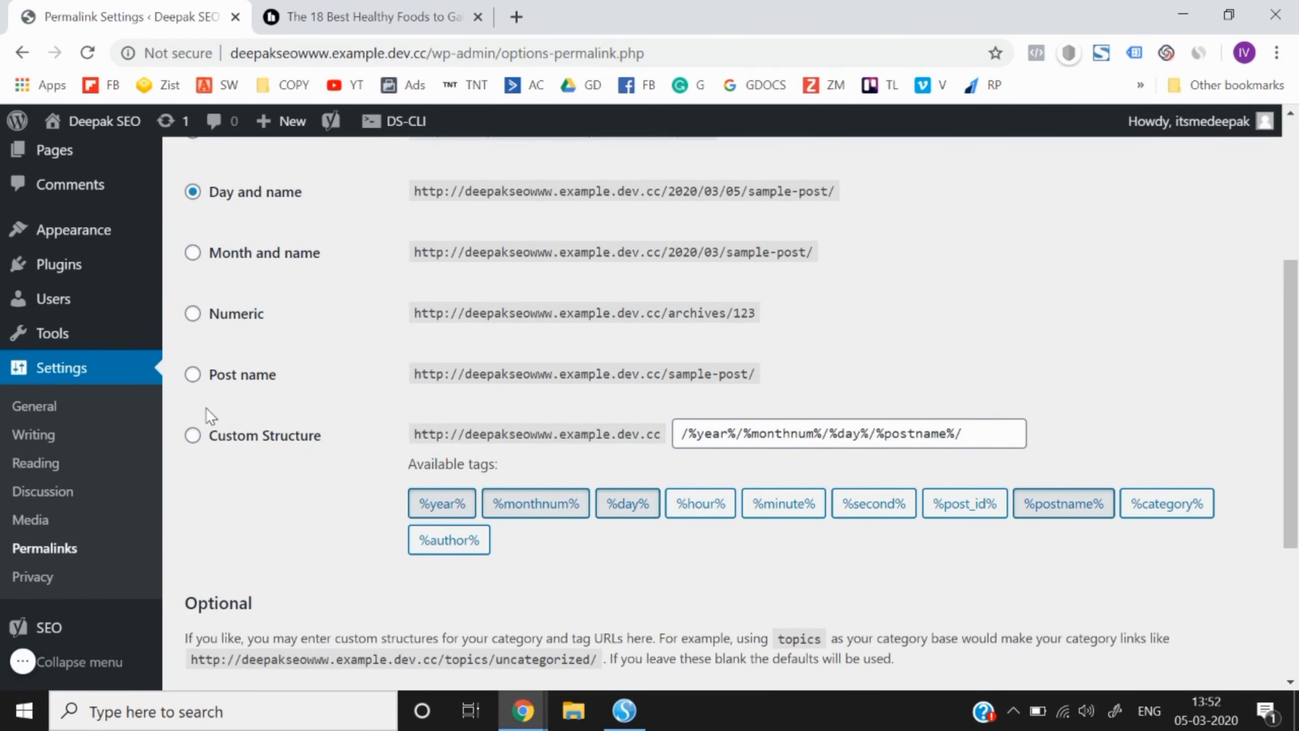
pyautogui.scroll(-1, 210, 414)
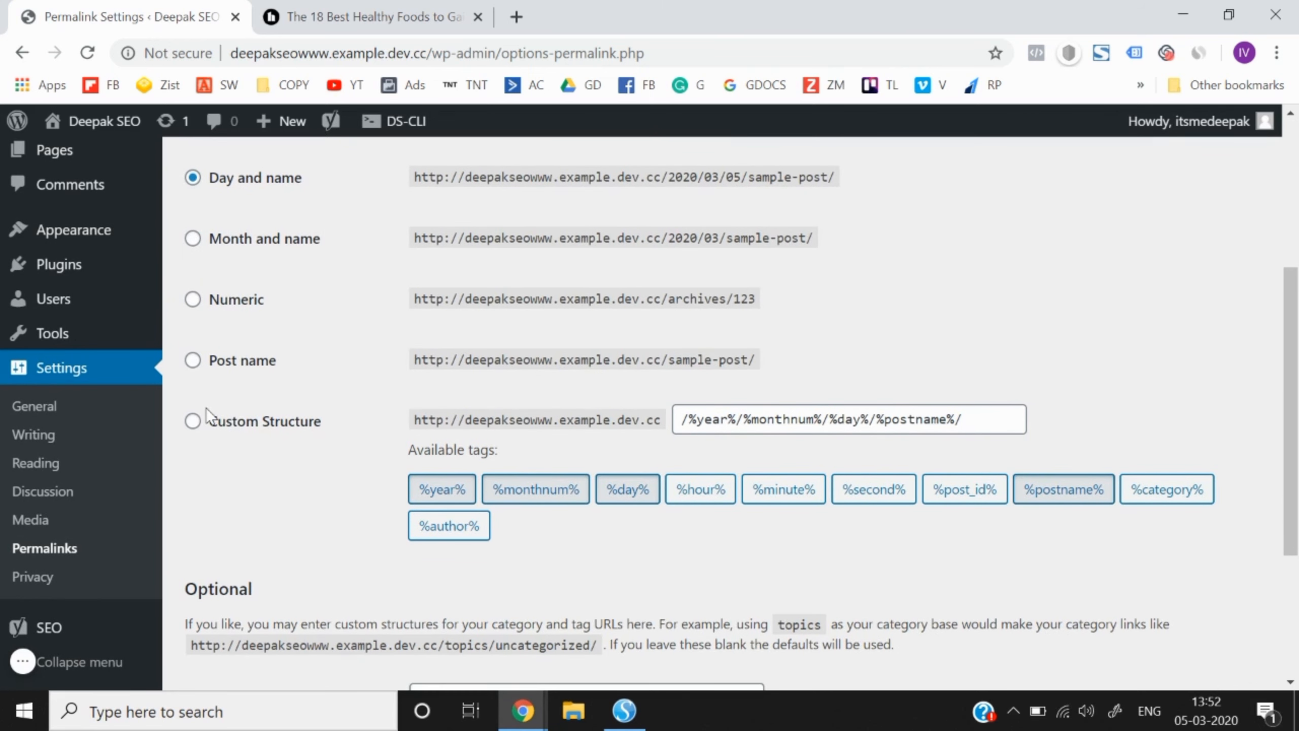
pyautogui.click(193, 361)
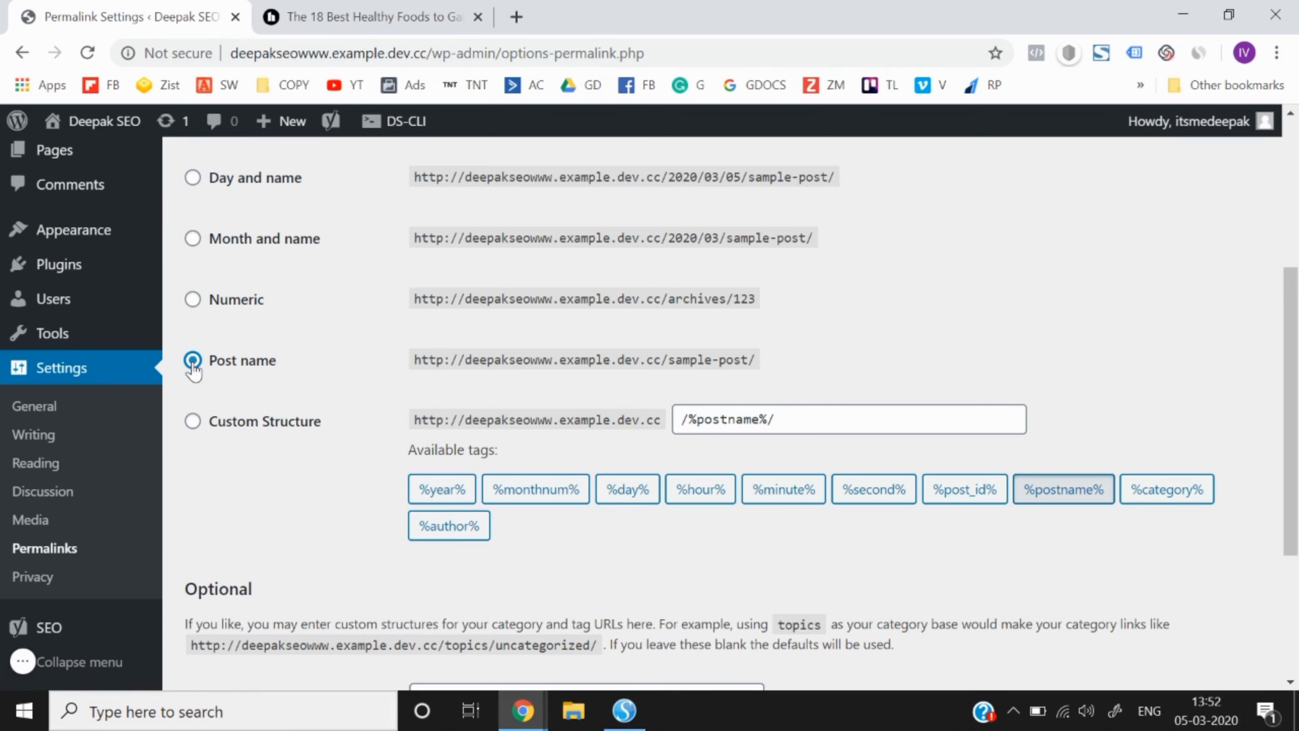
pyautogui.scroll(-4, 192, 364)
pyautogui.click(242, 584)
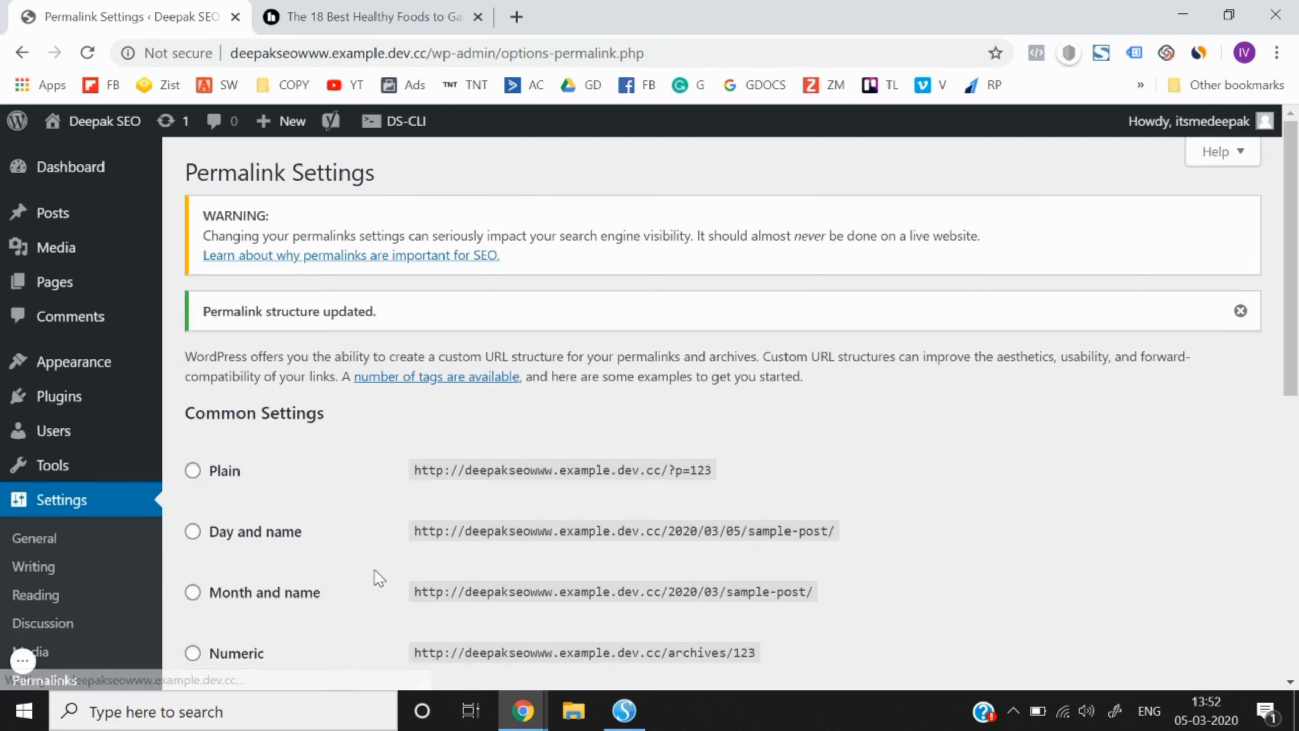
pyautogui.scroll(-2, 375, 570)
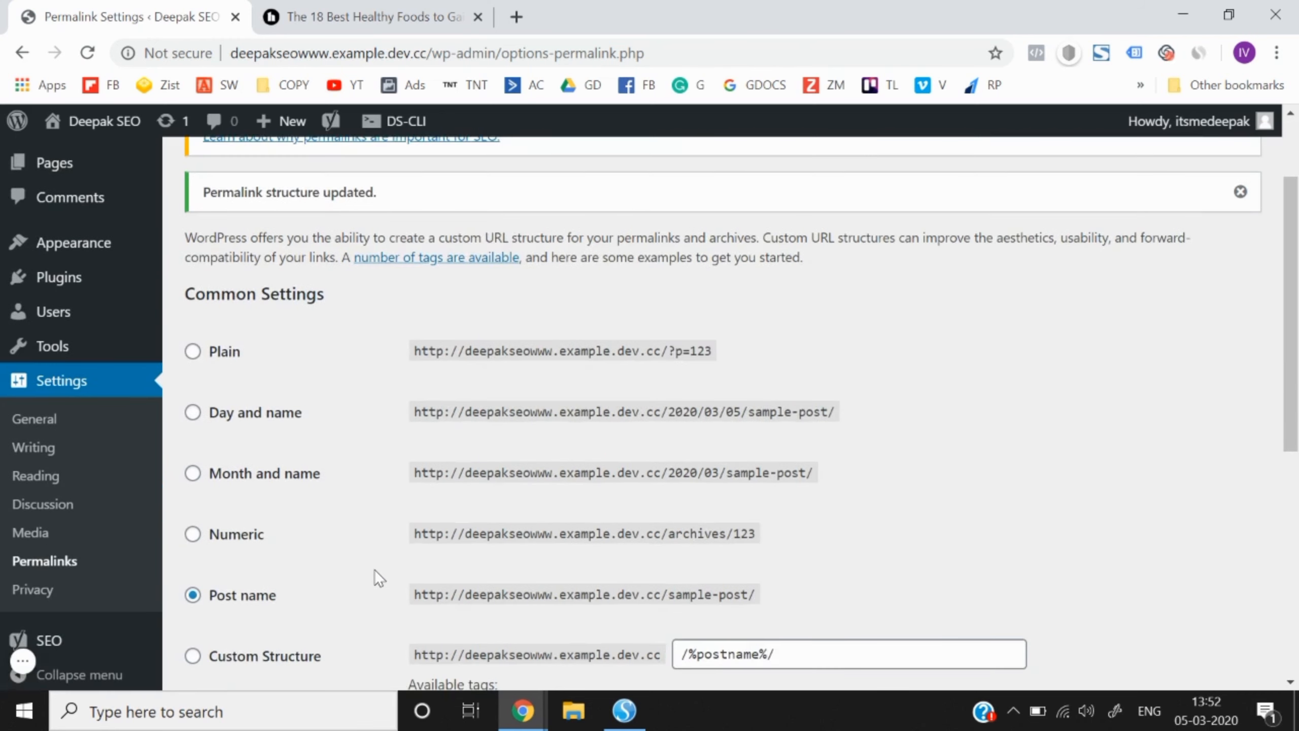
pyautogui.scroll(-4, 375, 570)
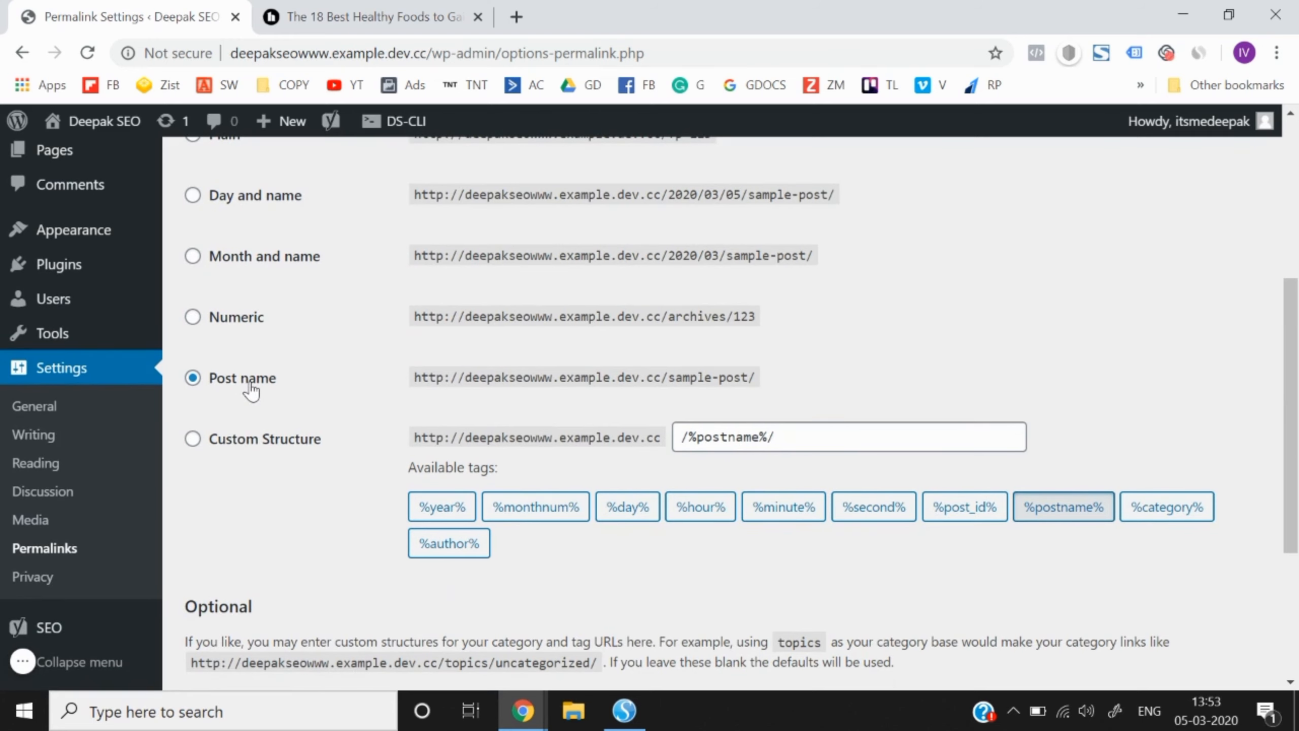
pyautogui.press('Return')
# Start a new blog post.
pyautogui.moveTo(49, 250)
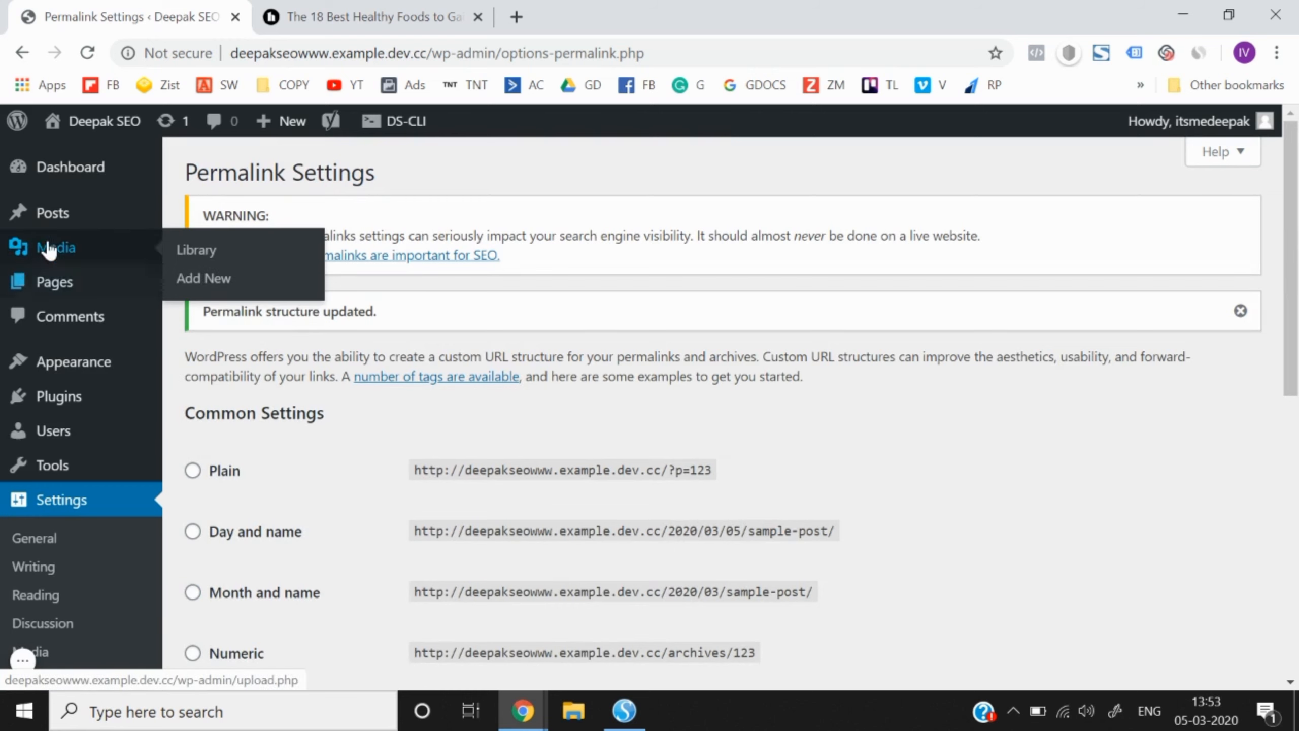
pyautogui.moveTo(65, 220)
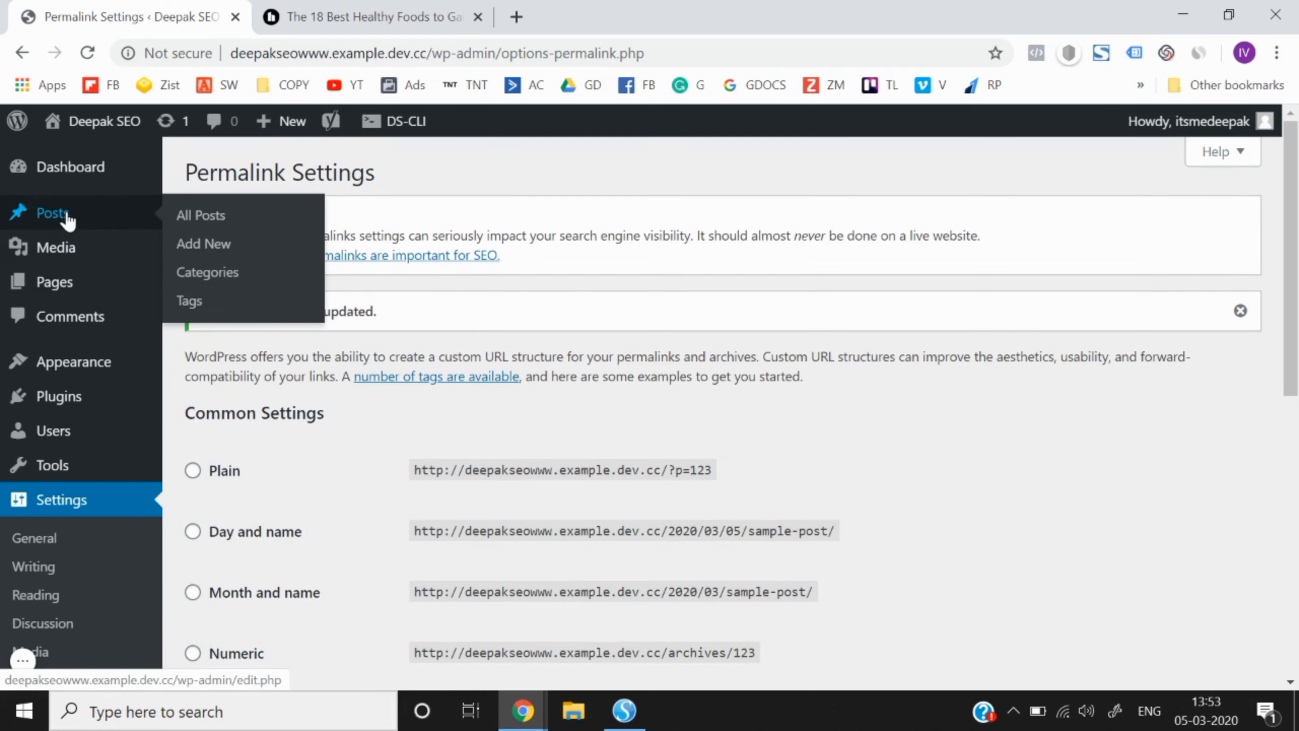
pyautogui.click(207, 249)
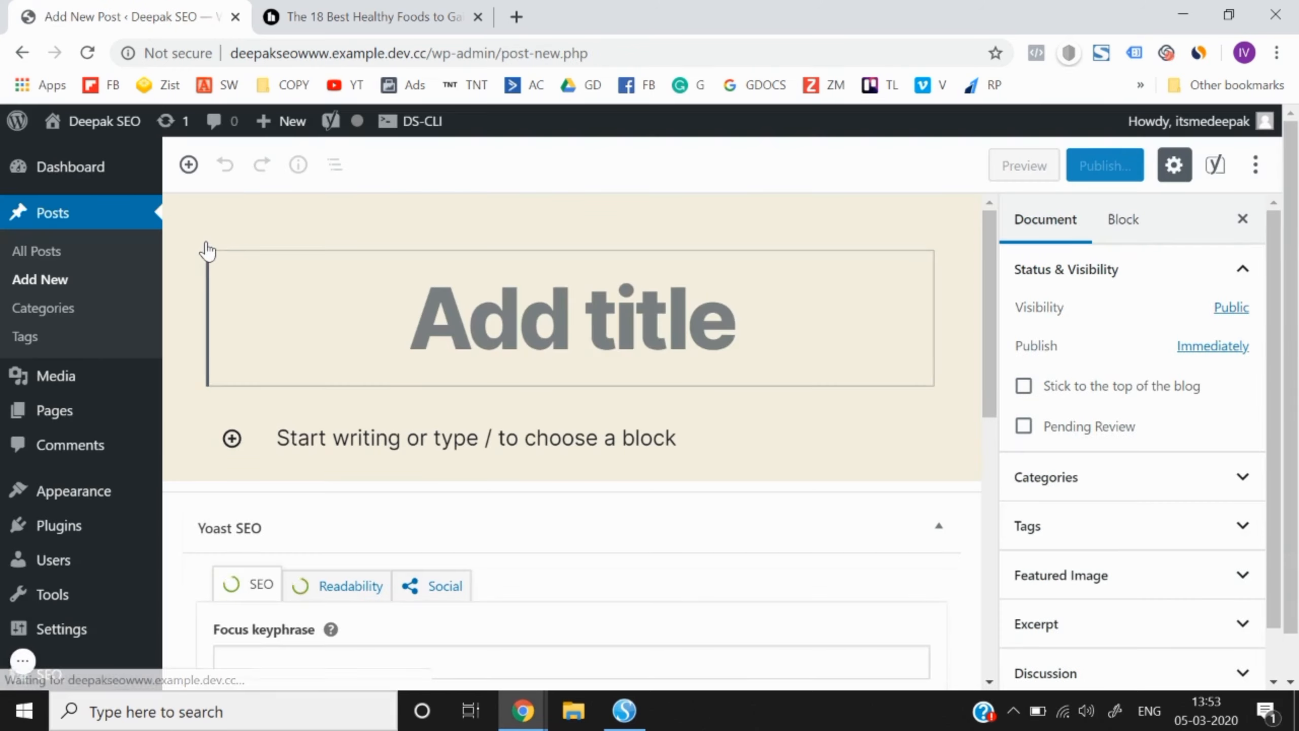
# Copy the Healthline article's headline "The 18 Best Healthy Foods to Gain Weight Fast" into the new post's title.
pyautogui.click(344, 7)
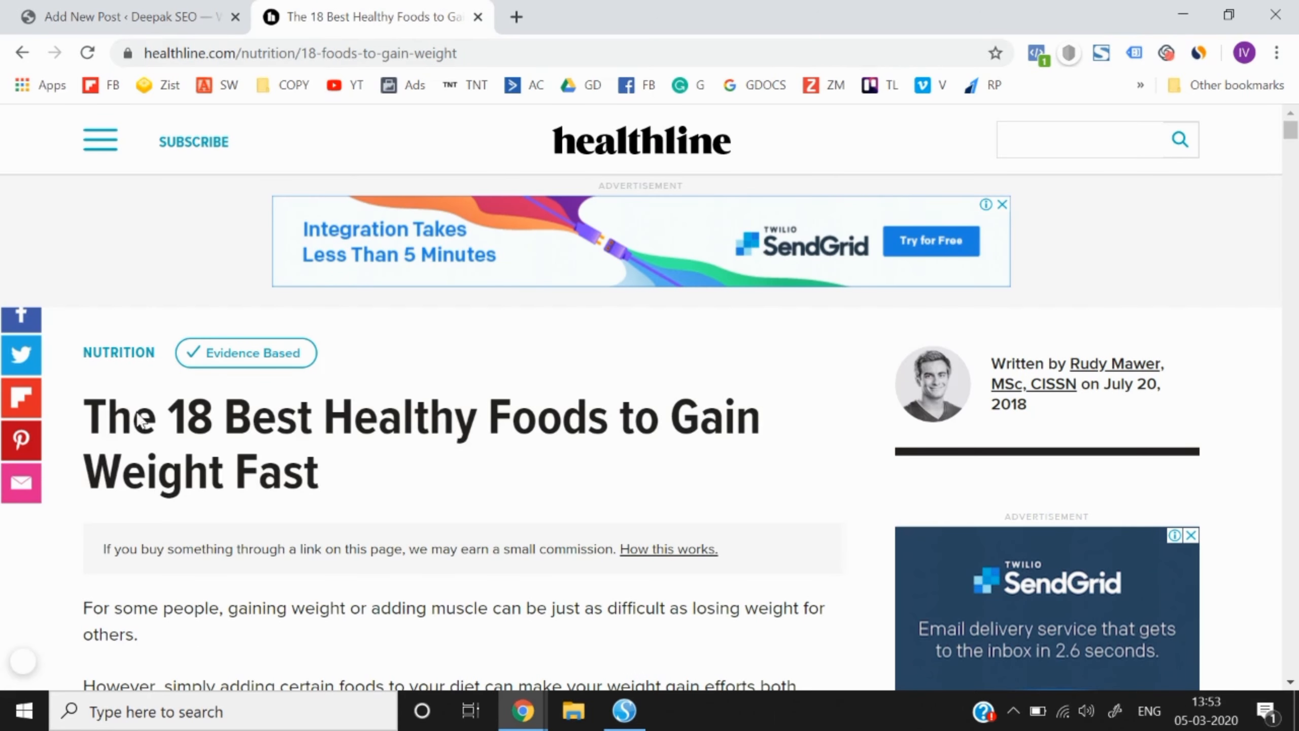
pyautogui.moveTo(93, 417); pyautogui.dragTo(327, 478)
pyautogui.hotkey('ctrl', 'c')
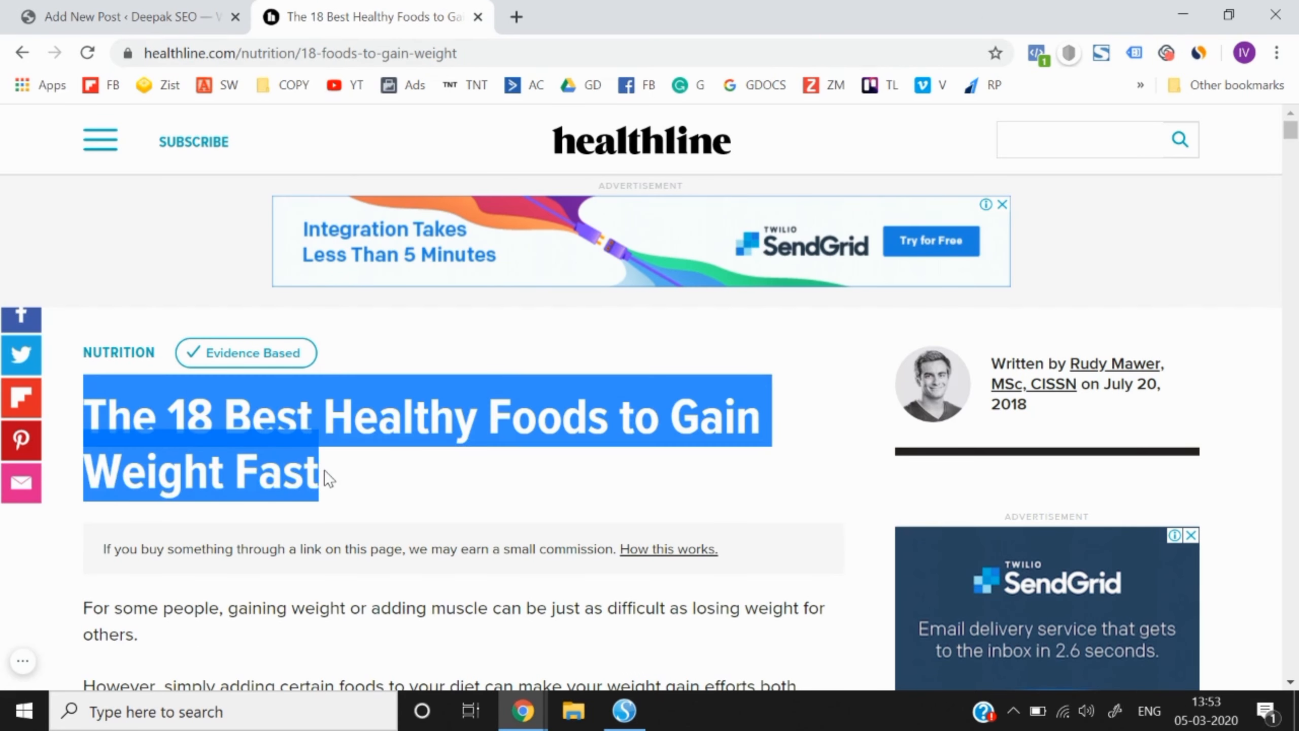
pyautogui.click(154, 16)
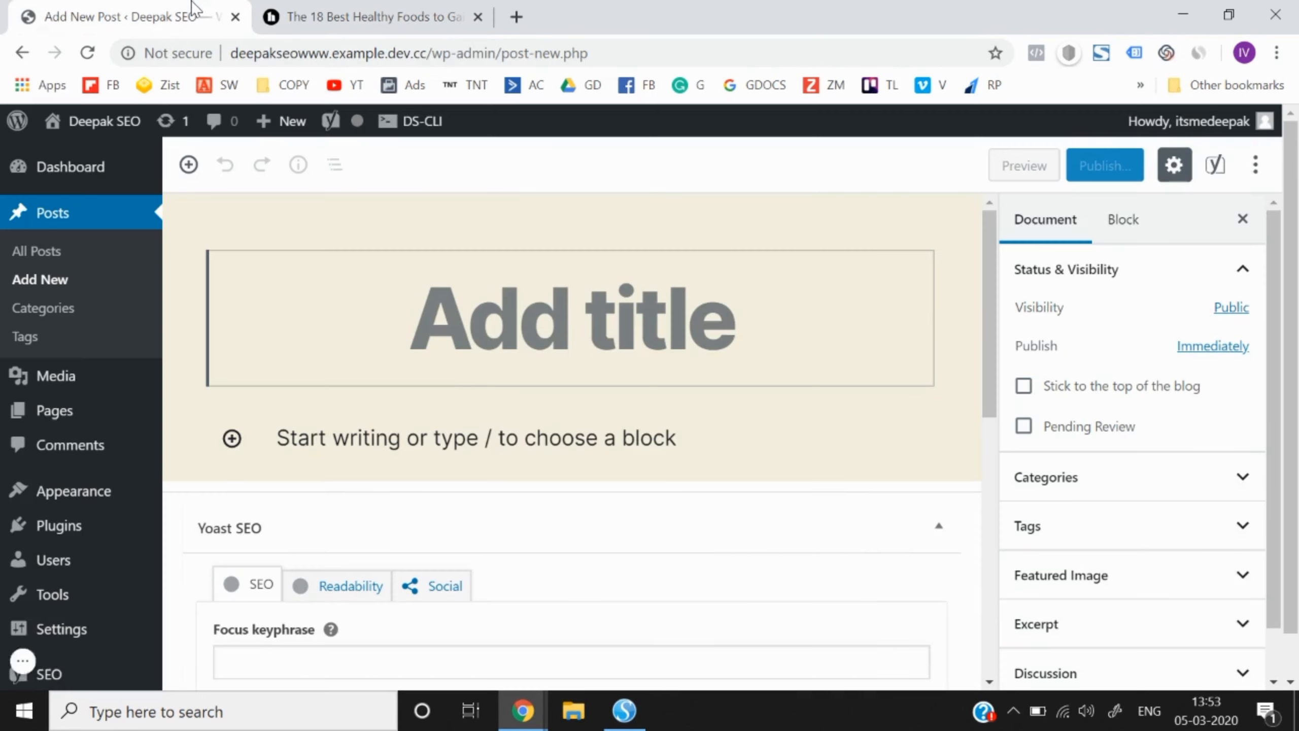
pyautogui.click(470, 355)
pyautogui.hotkey('ctrl', 'v')
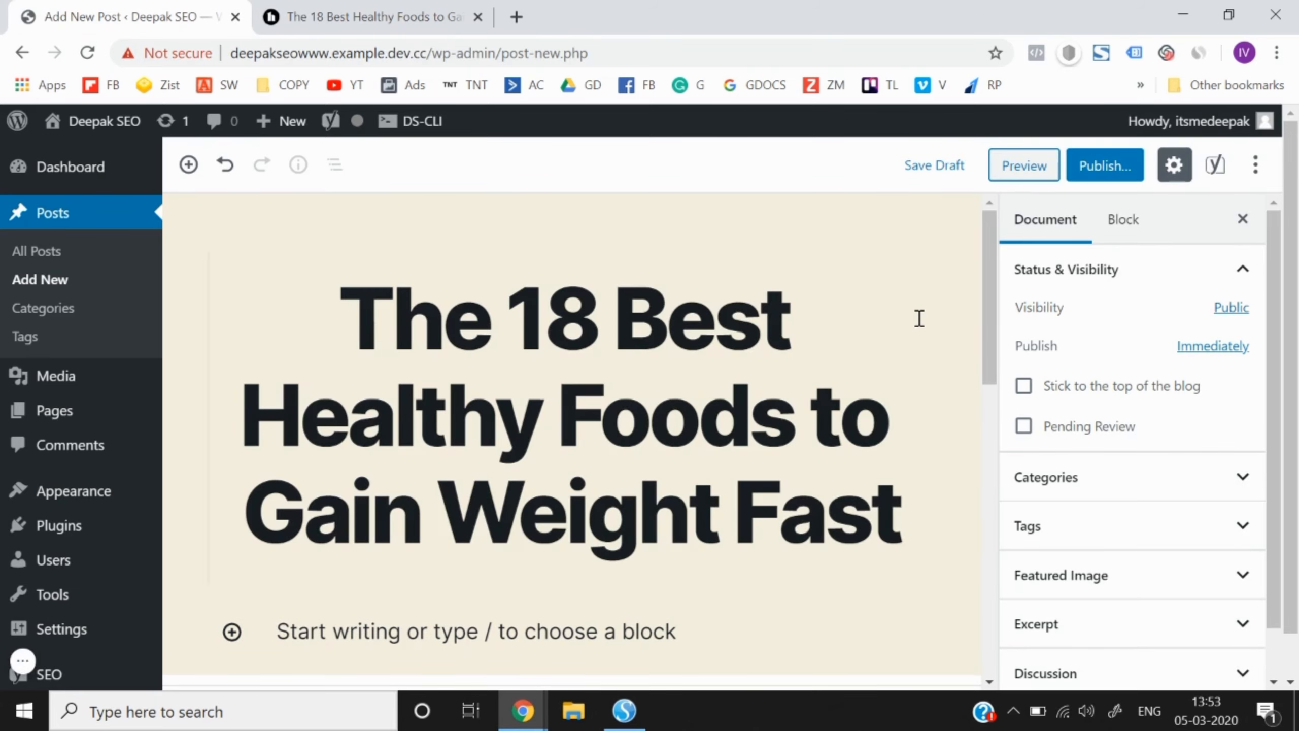
# Examine the new post's content area and its Yoast SEO section, including the focus keyphrase and Google preview.
pyautogui.scroll(-3, 918, 317)
pyautogui.scroll(3, 916, 318)
pyautogui.scroll(-3, 838, 358)
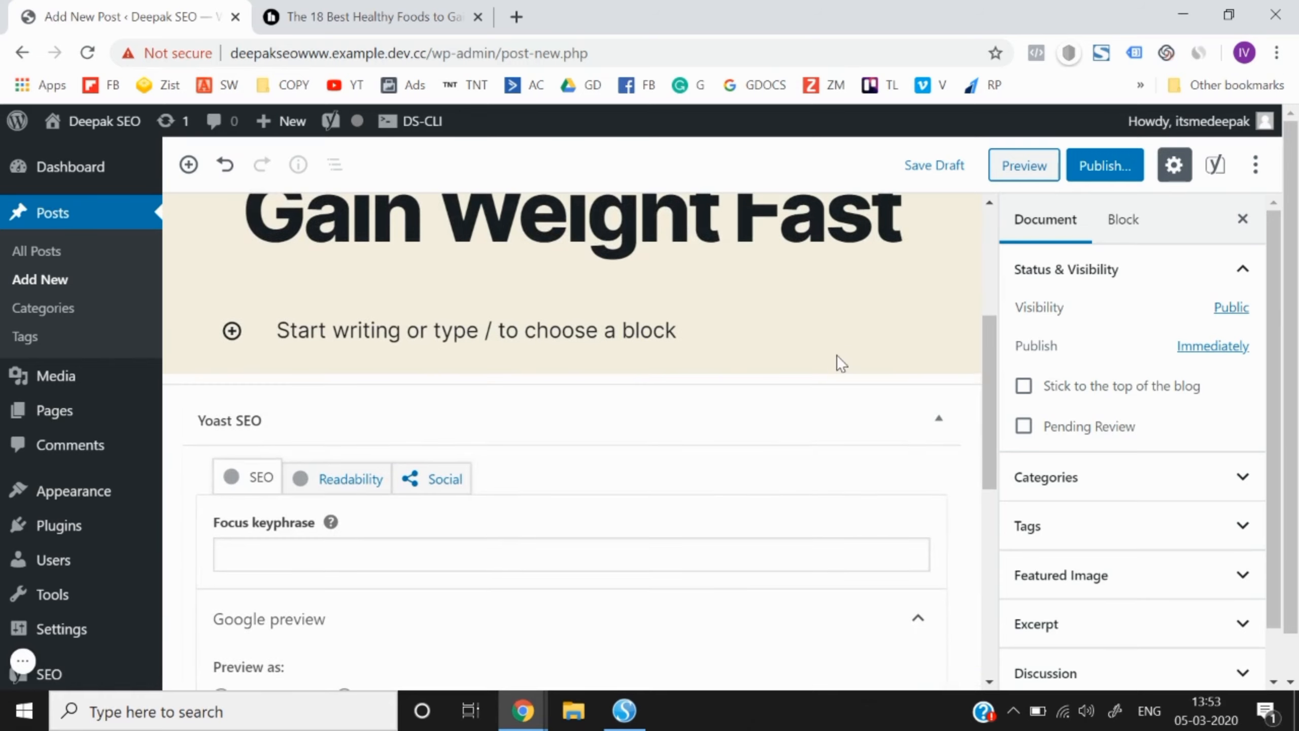
pyautogui.scroll(3, 620, 393)
pyautogui.scroll(-2, 619, 394)
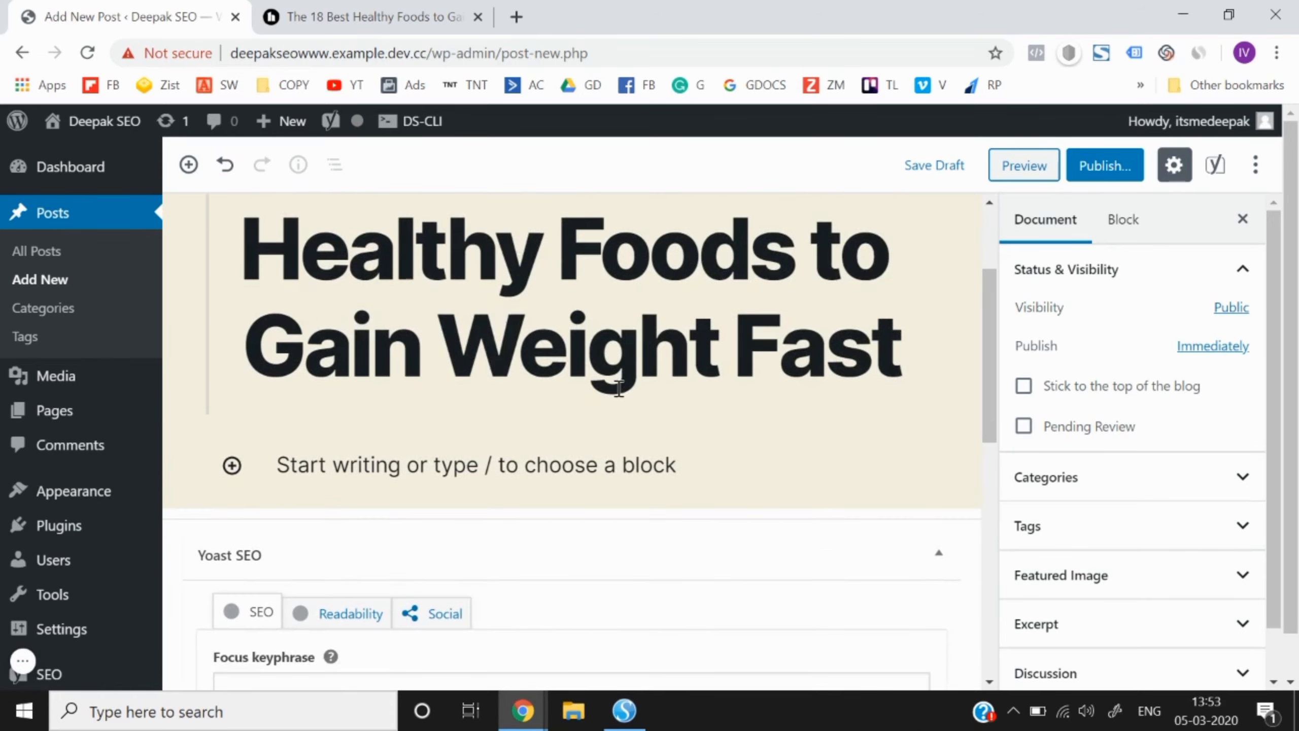
pyautogui.scroll(3, 619, 394)
pyautogui.scroll(-3, 620, 394)
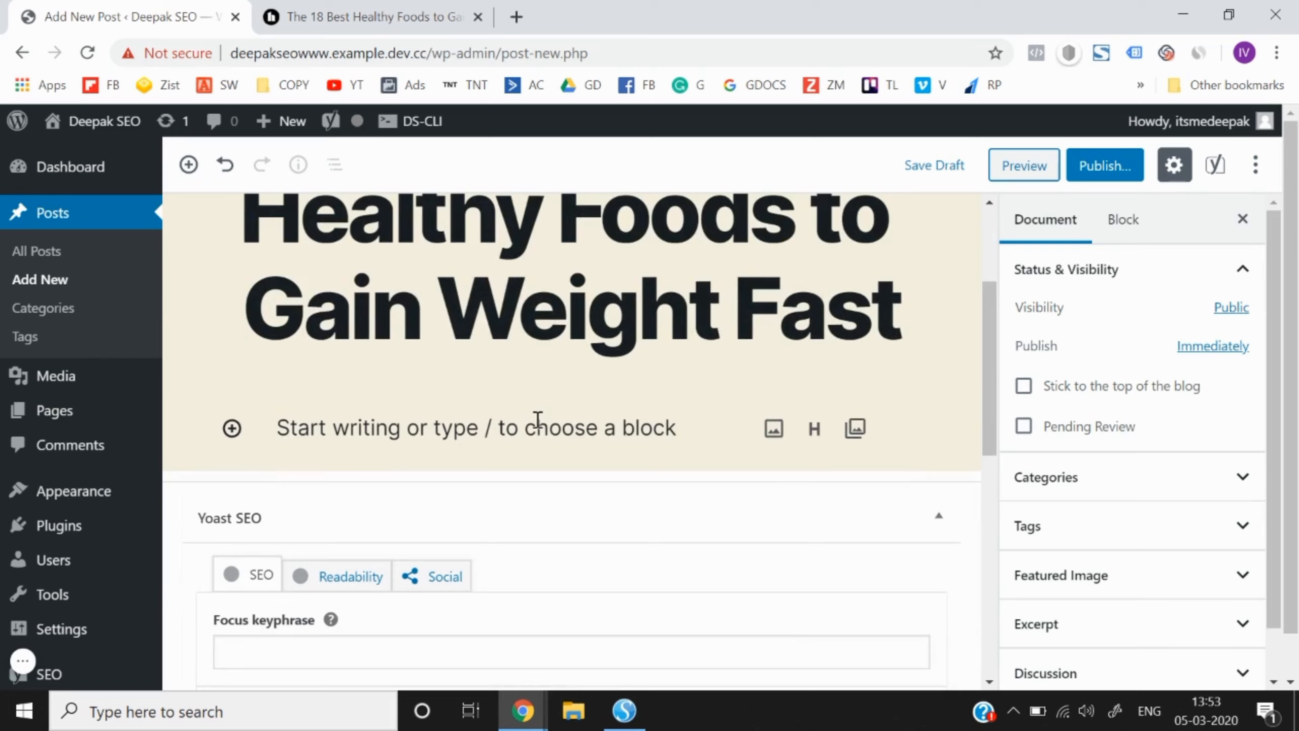
pyautogui.scroll(-1, 537, 421)
pyautogui.scroll(-3, 348, 356)
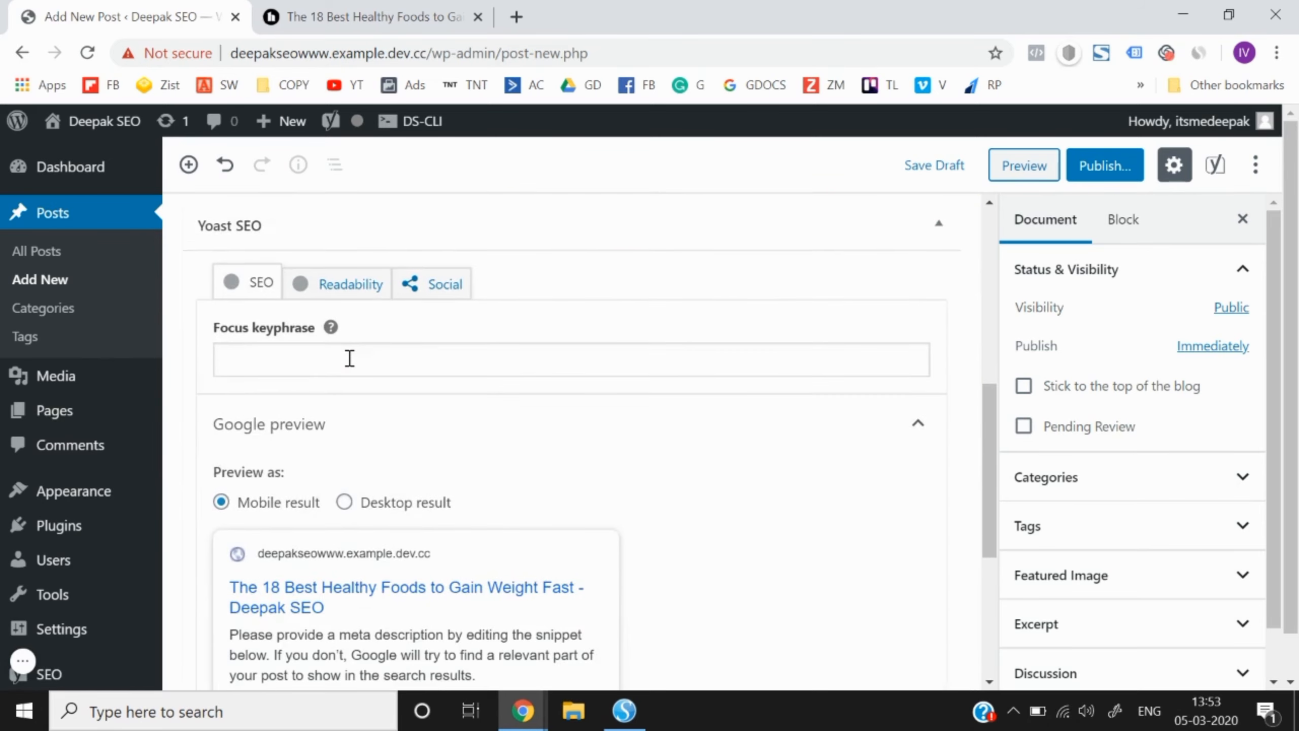
pyautogui.scroll(-5, 348, 358)
pyautogui.scroll(2, 349, 363)
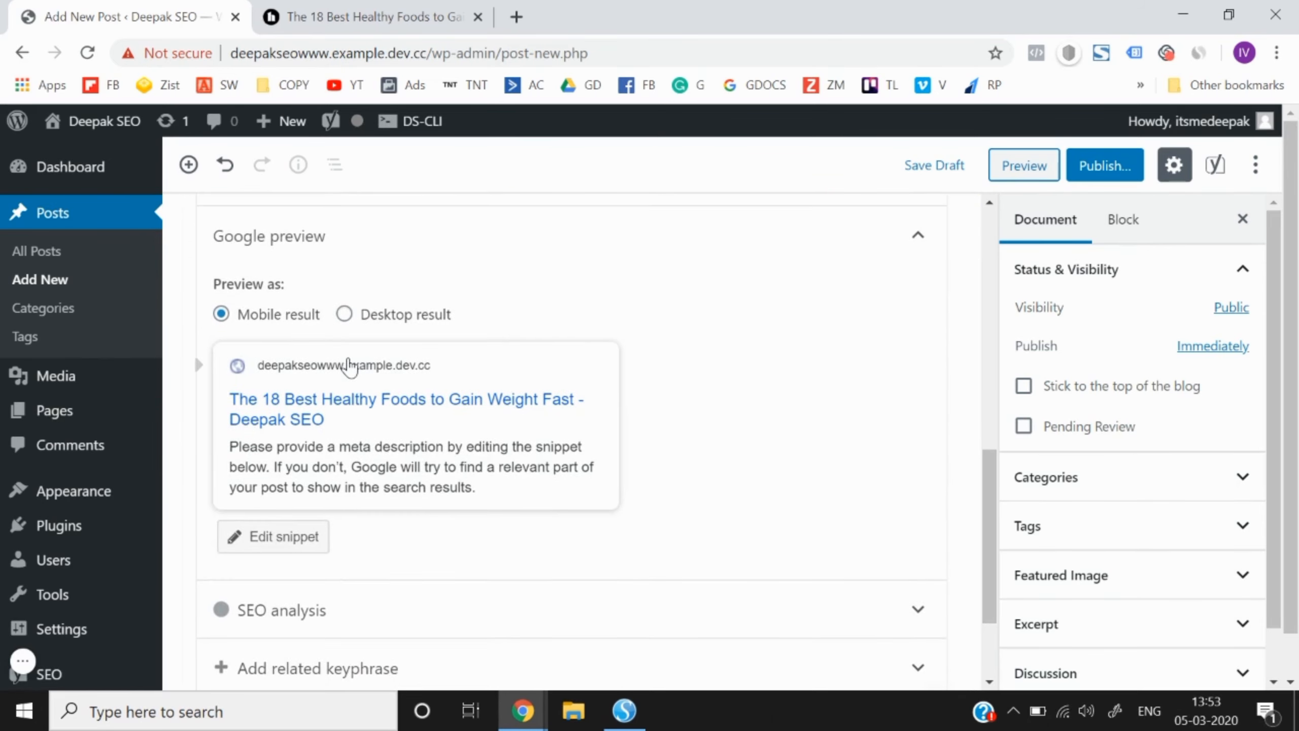
# Look through the post's document settings and expand the Post Attributes section.
pyautogui.scroll(-2, 1000, 465)
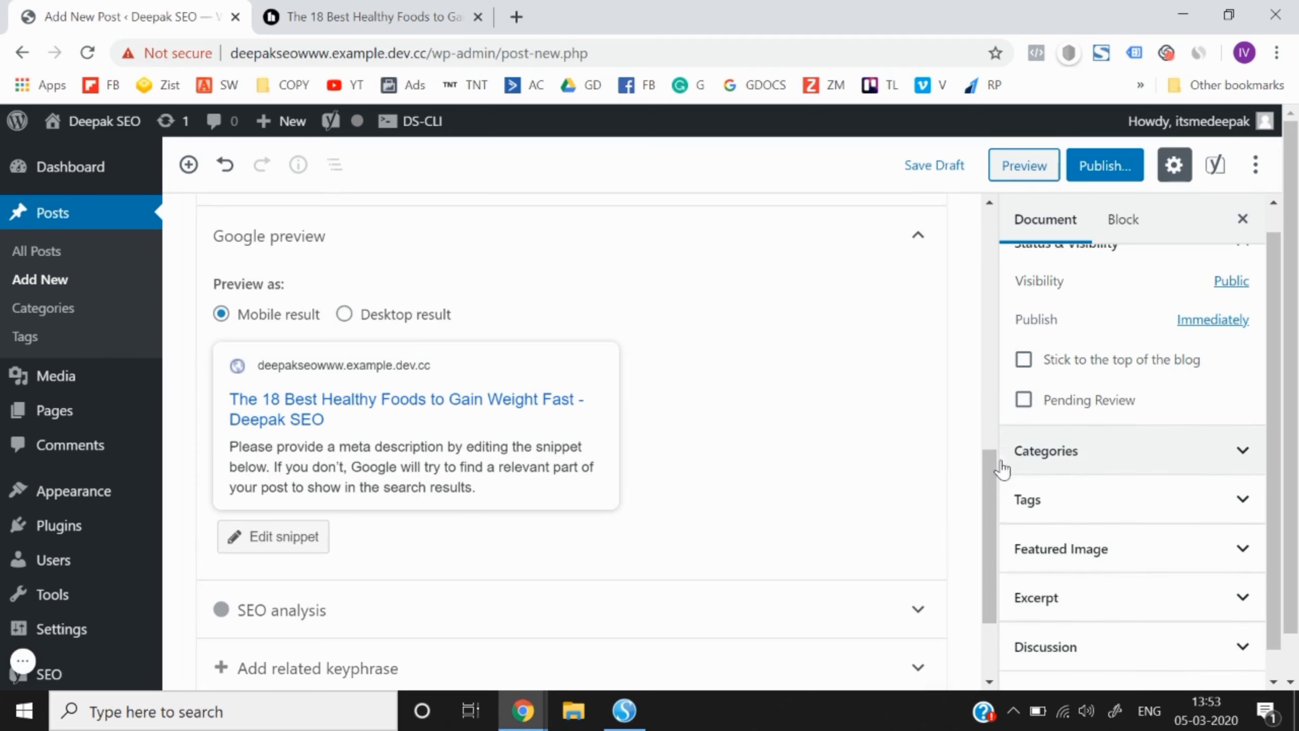
pyautogui.scroll(1, 1089, 500)
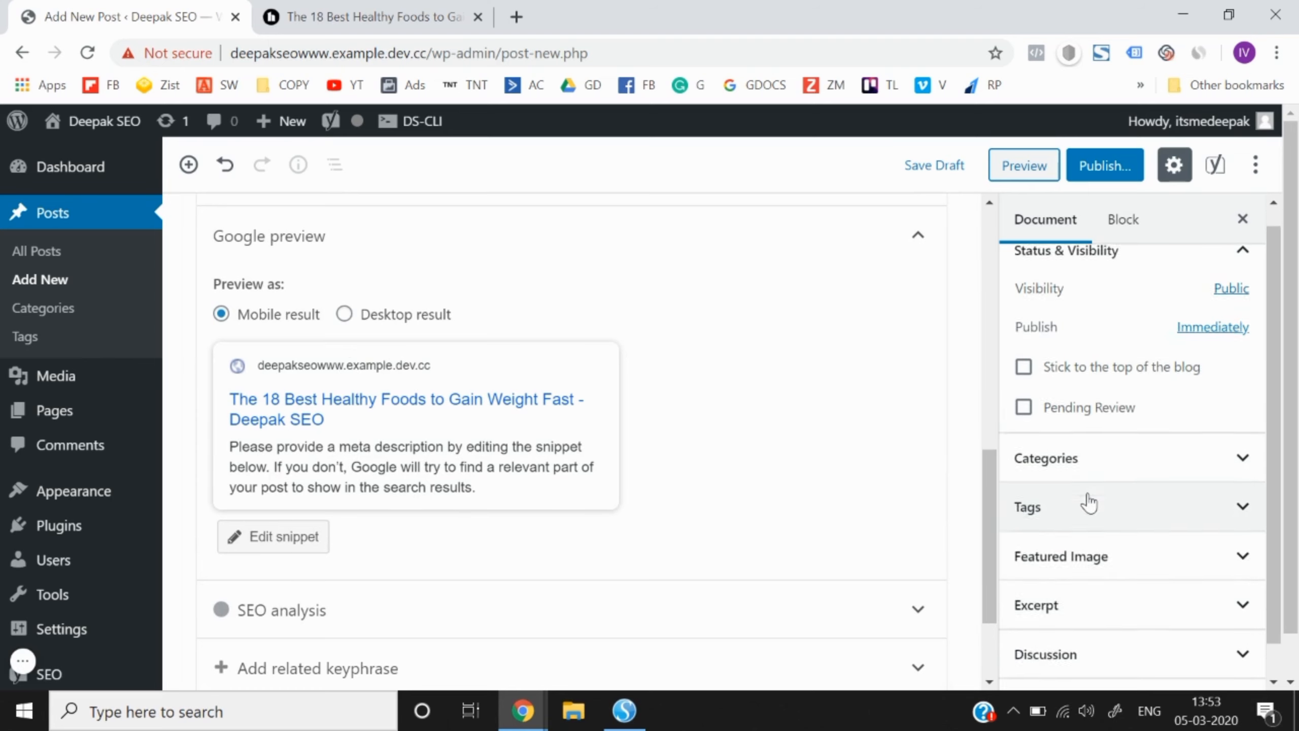
pyautogui.click(1172, 172)
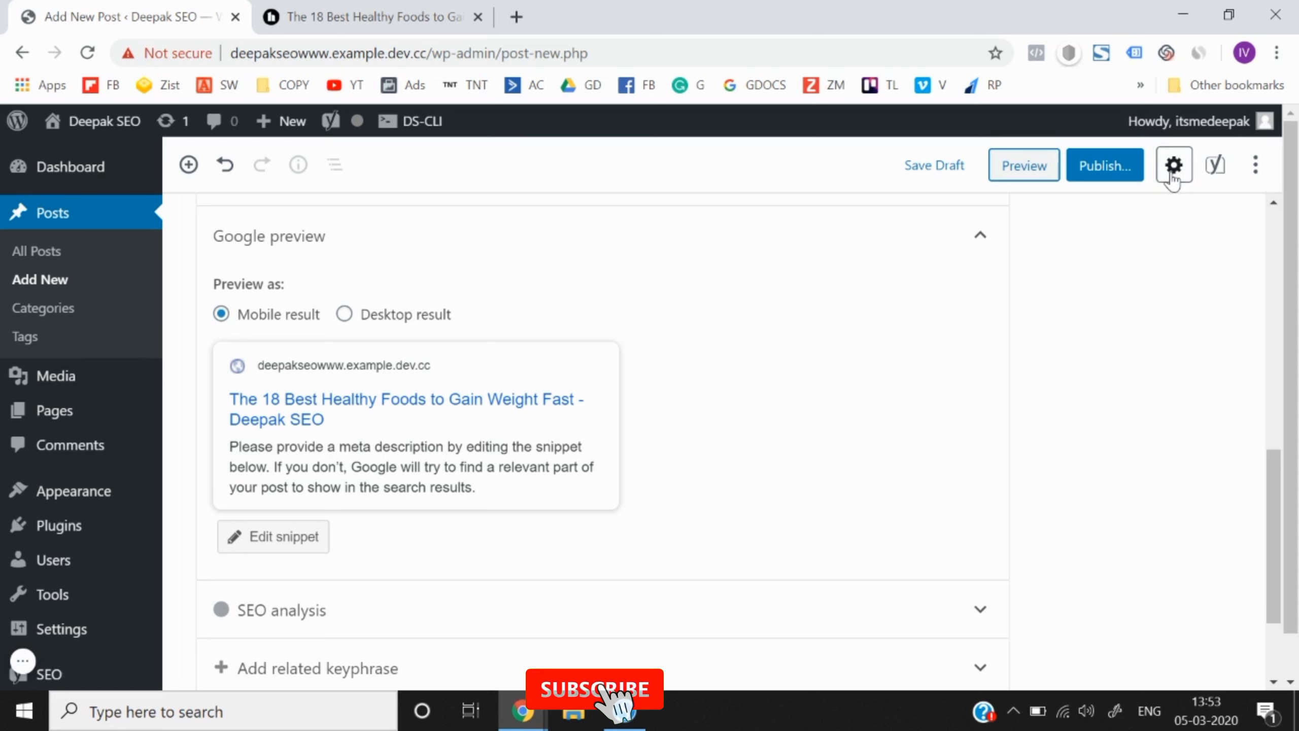
pyautogui.click(1174, 168)
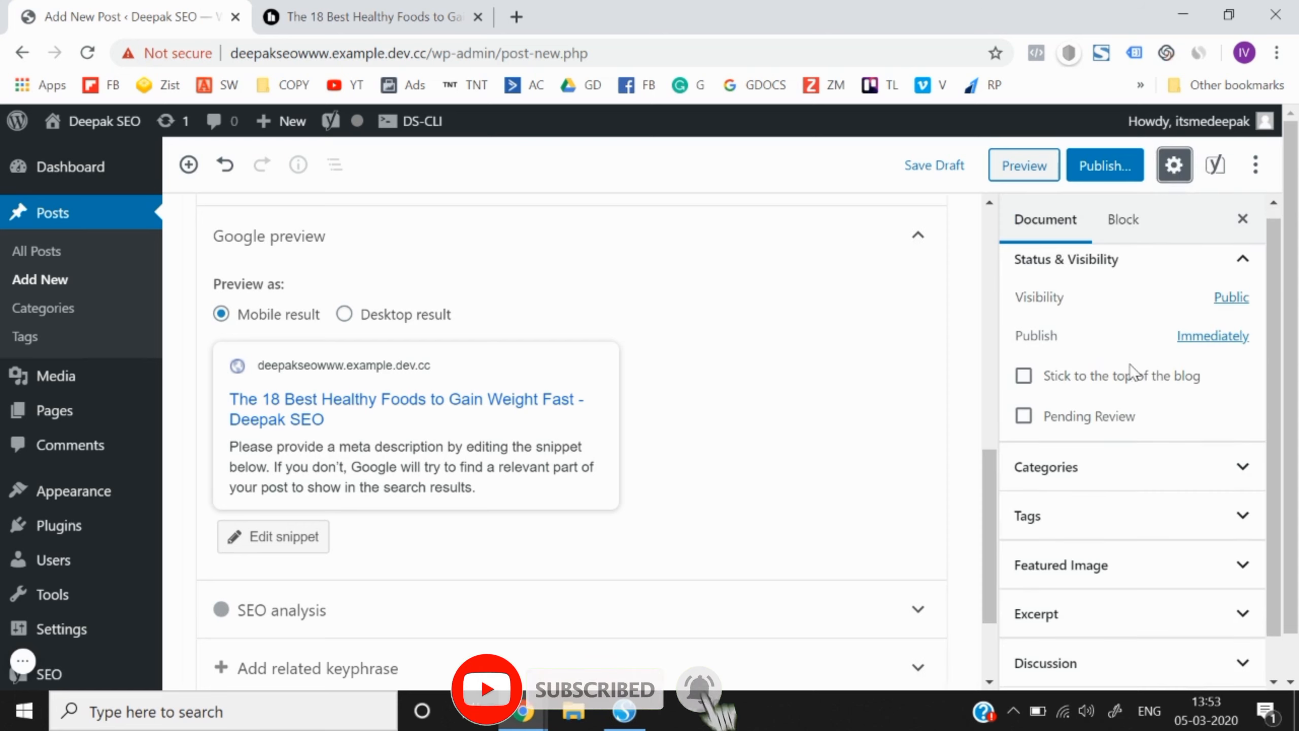
pyautogui.scroll(-1, 1130, 371)
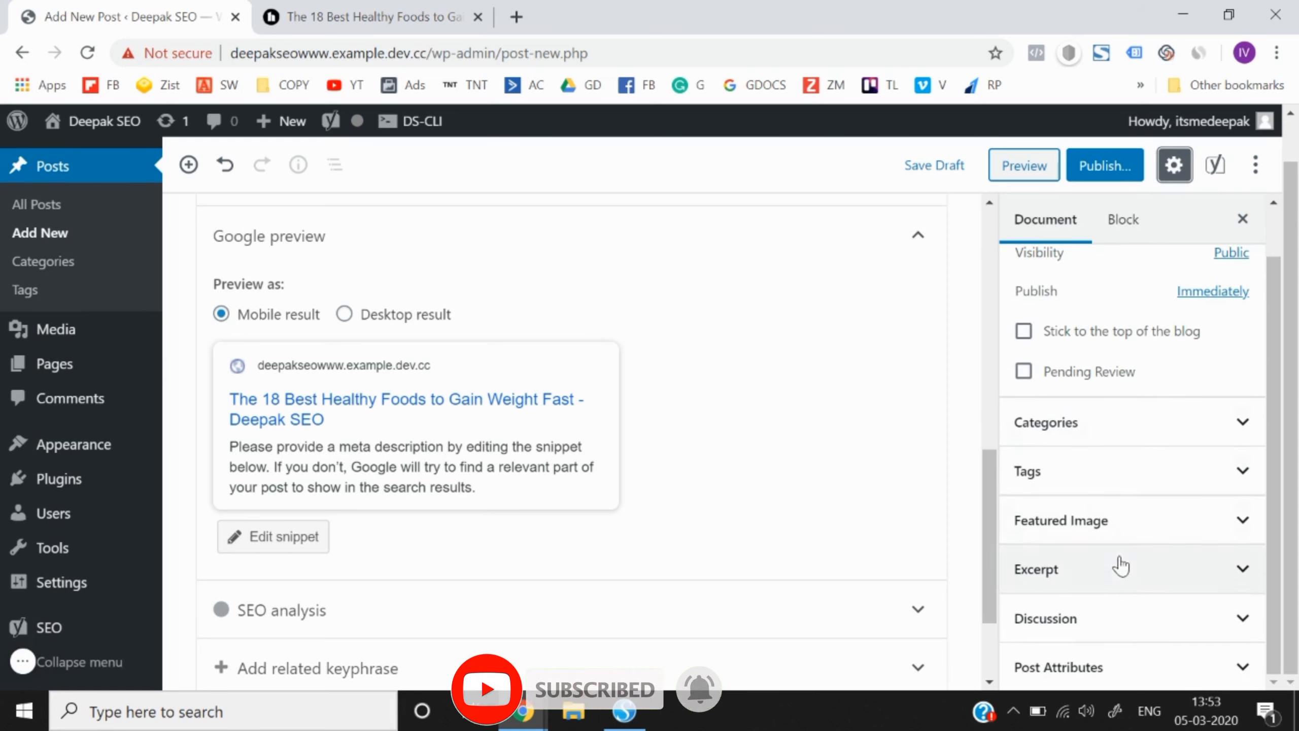
pyautogui.click(1104, 663)
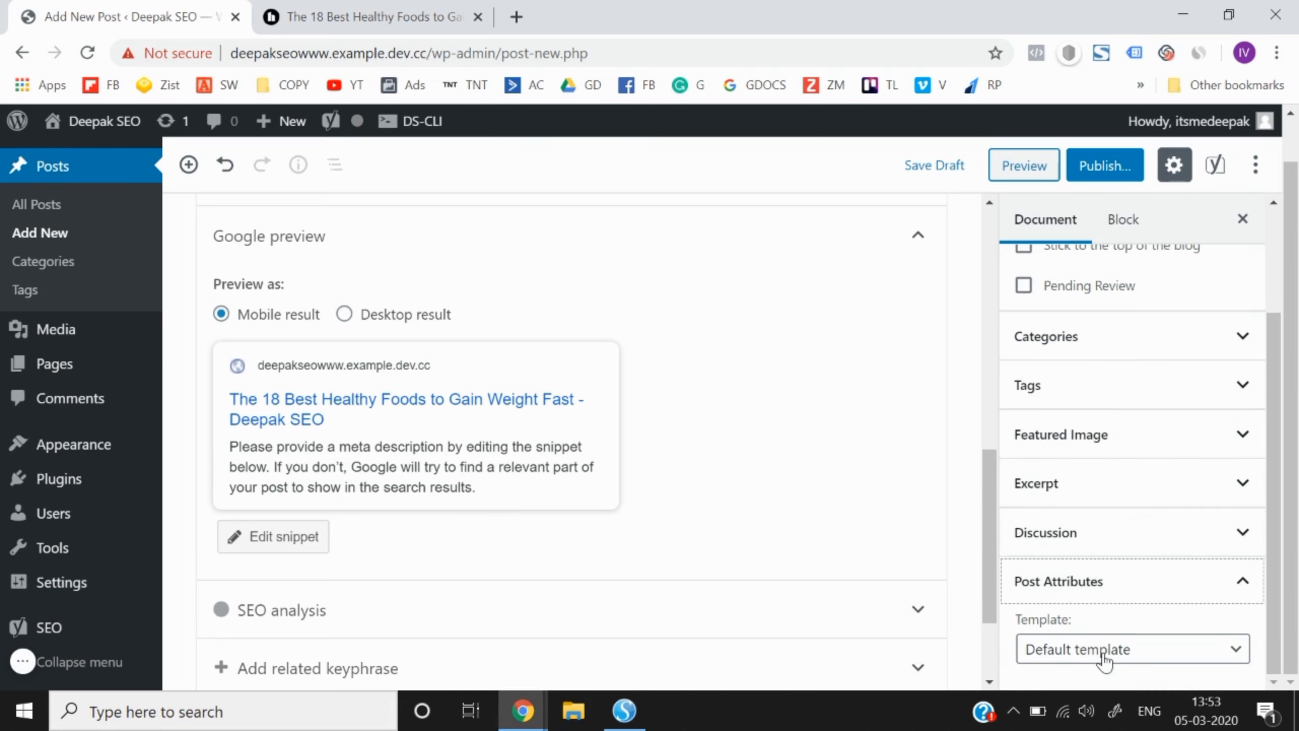
# Expand the Excerpt section in the post's document settings and look over the Google preview.
pyautogui.click(1140, 481)
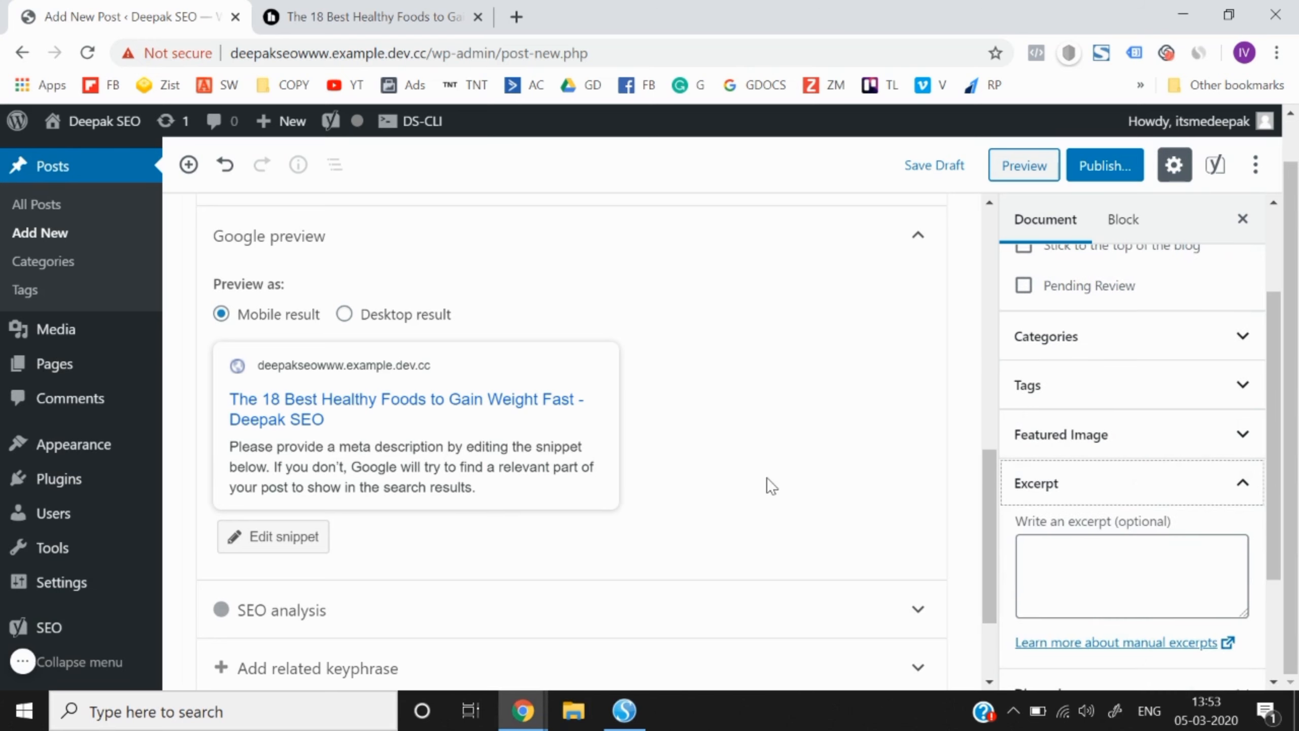
pyautogui.scroll(2, 767, 478)
pyautogui.scroll(3, 1209, 380)
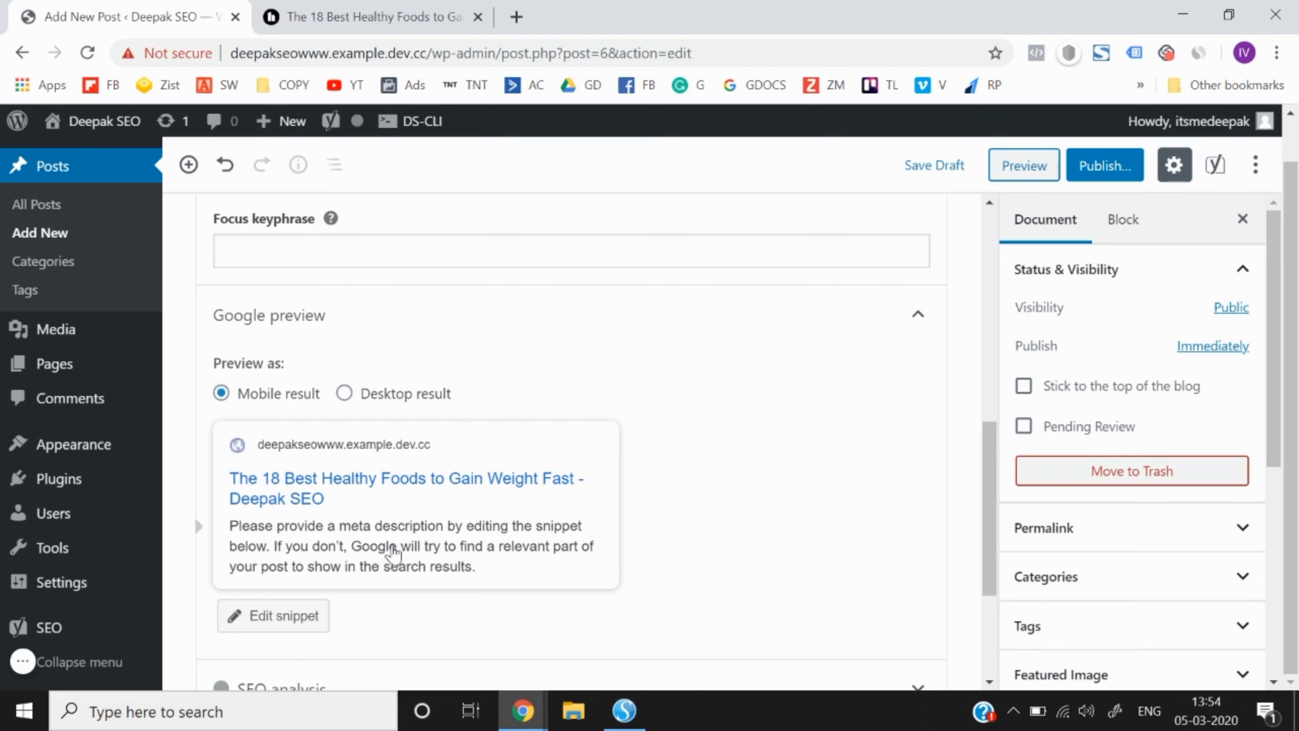
# Publish the post with its current settings and close the publishing panel.
pyautogui.scroll(15, 833, 525)
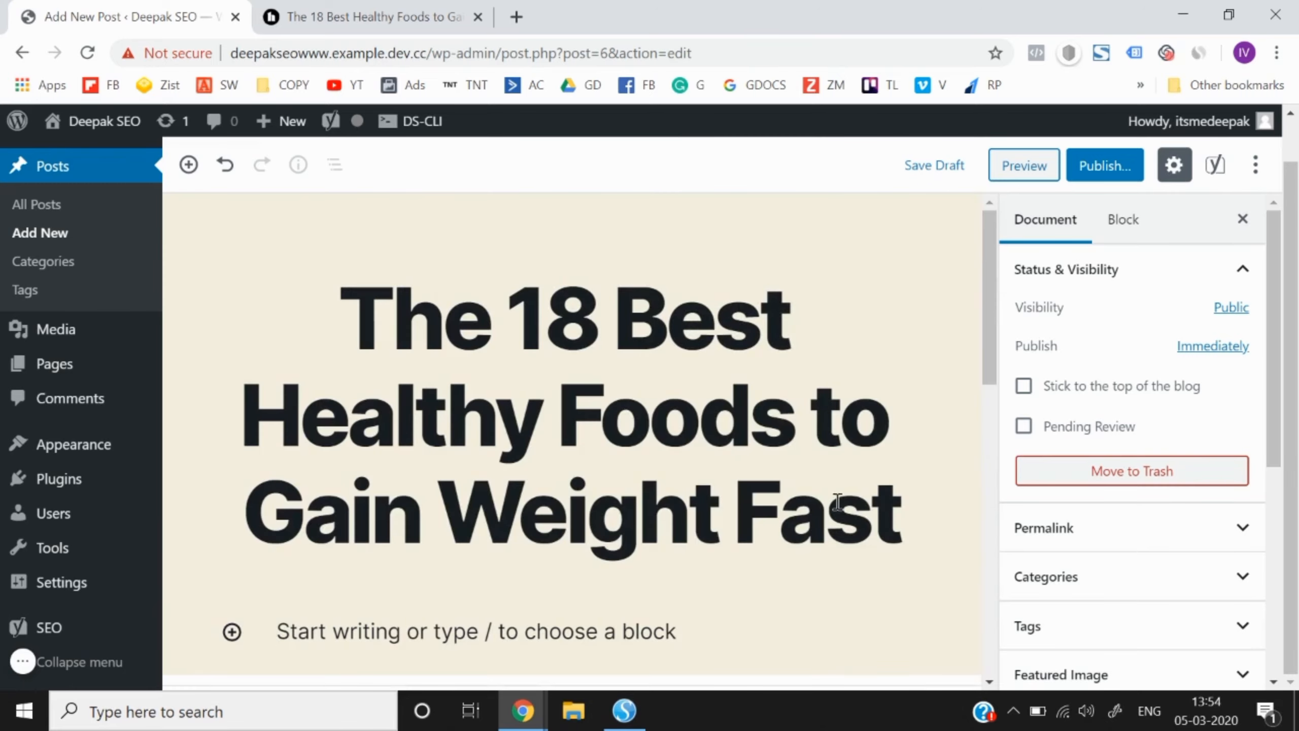
pyautogui.click(1108, 167)
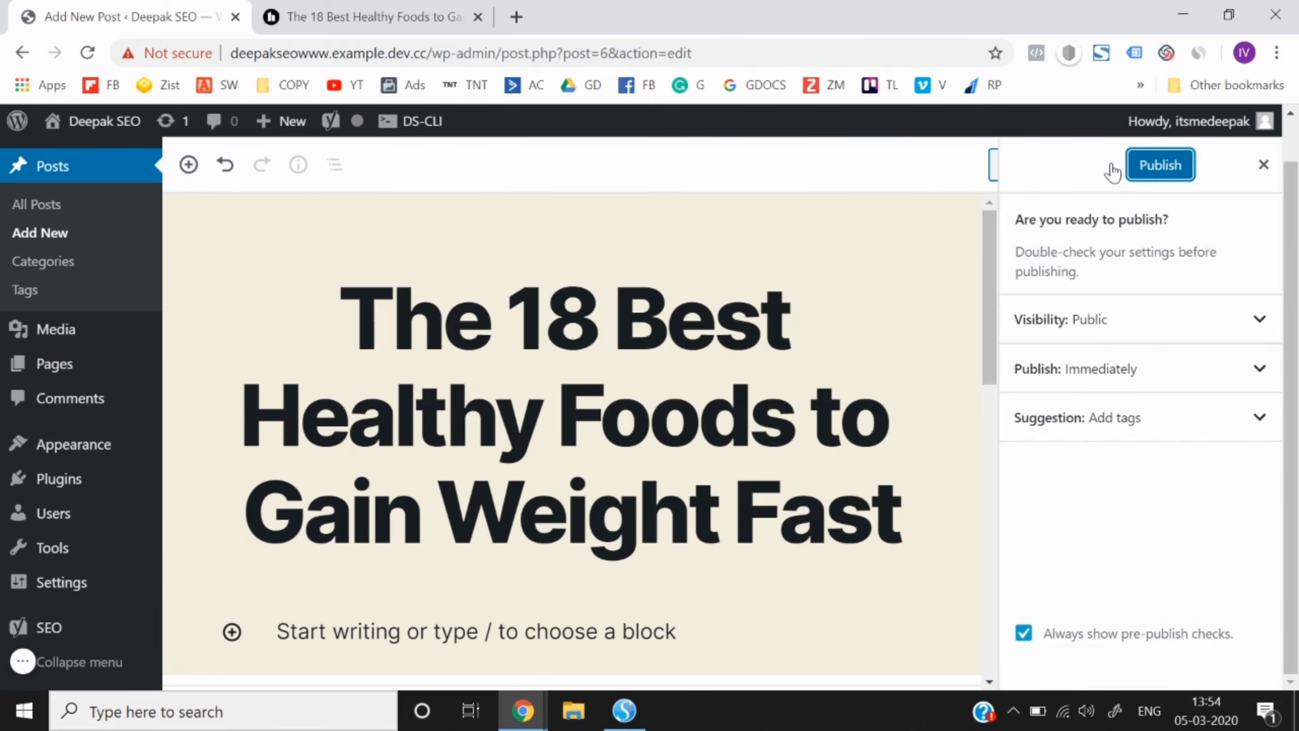
pyautogui.click(1160, 165)
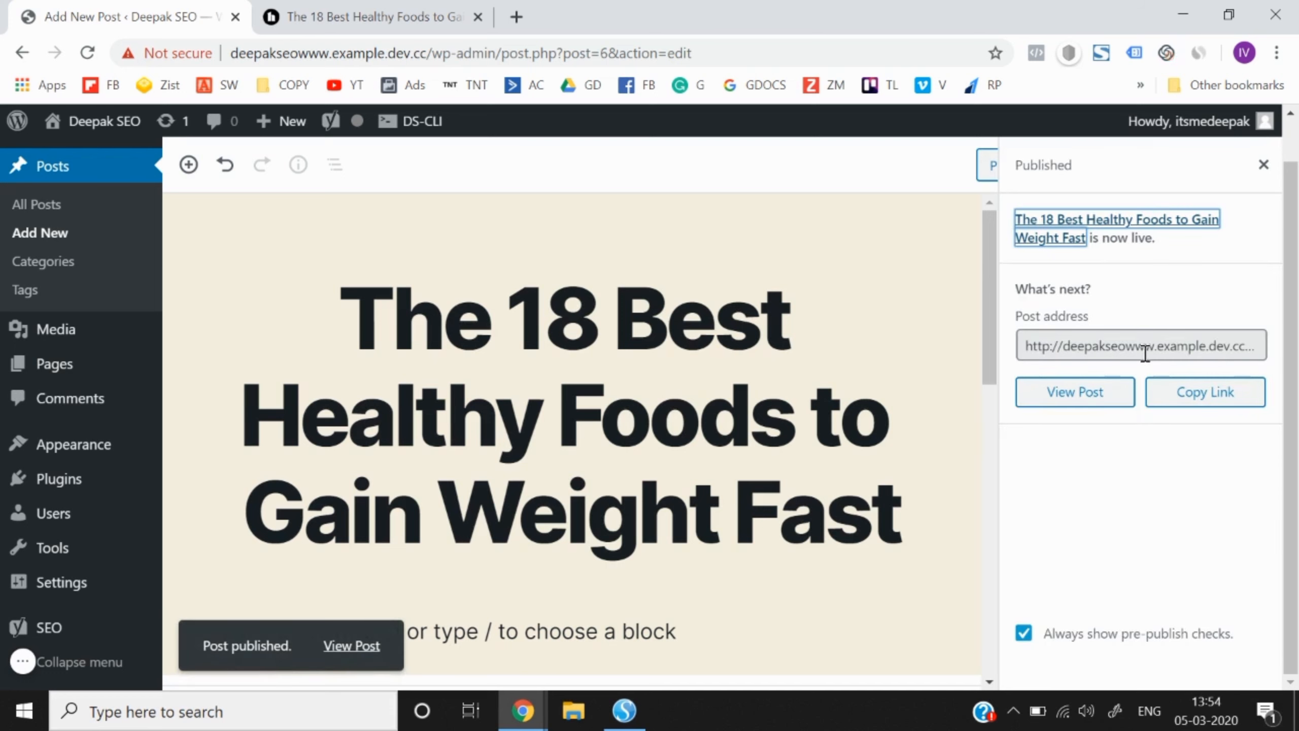
pyautogui.click(1145, 353)
pyautogui.click(1262, 165)
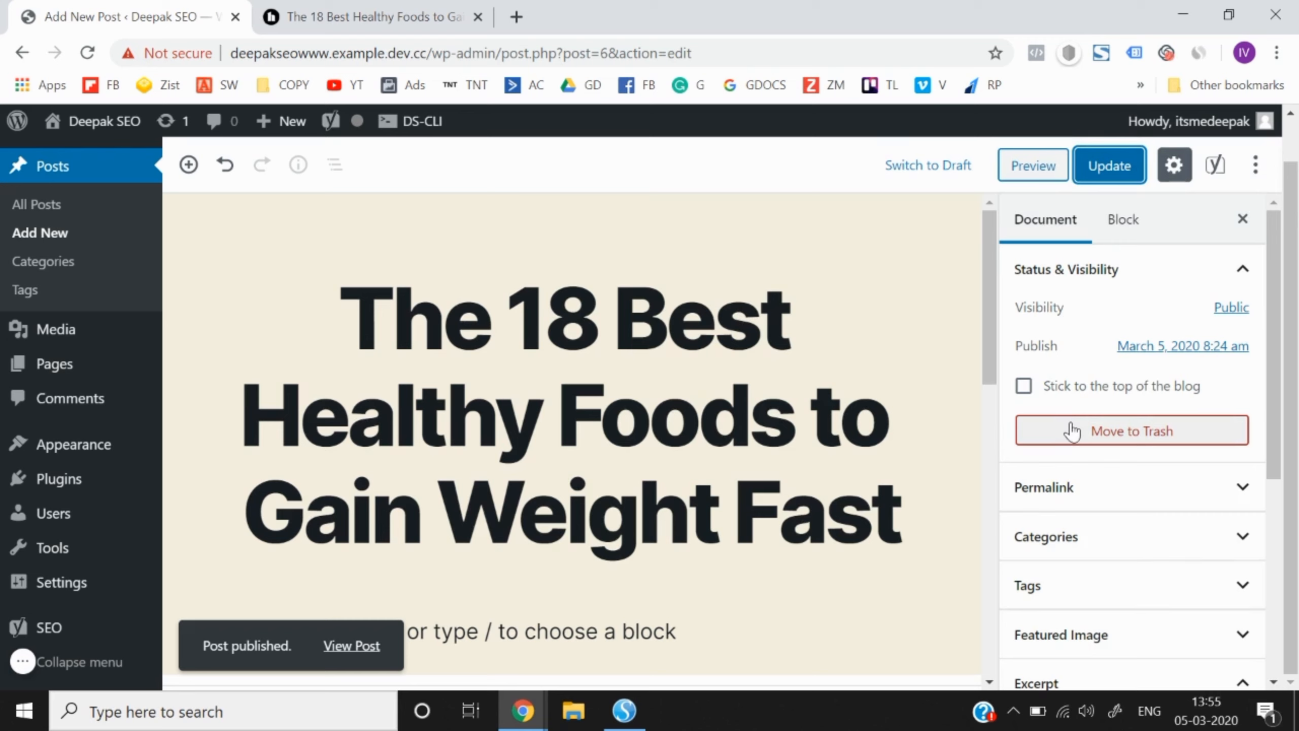
# Expand the post's Permalink settings and read through the full URL slug.
pyautogui.click(1091, 502)
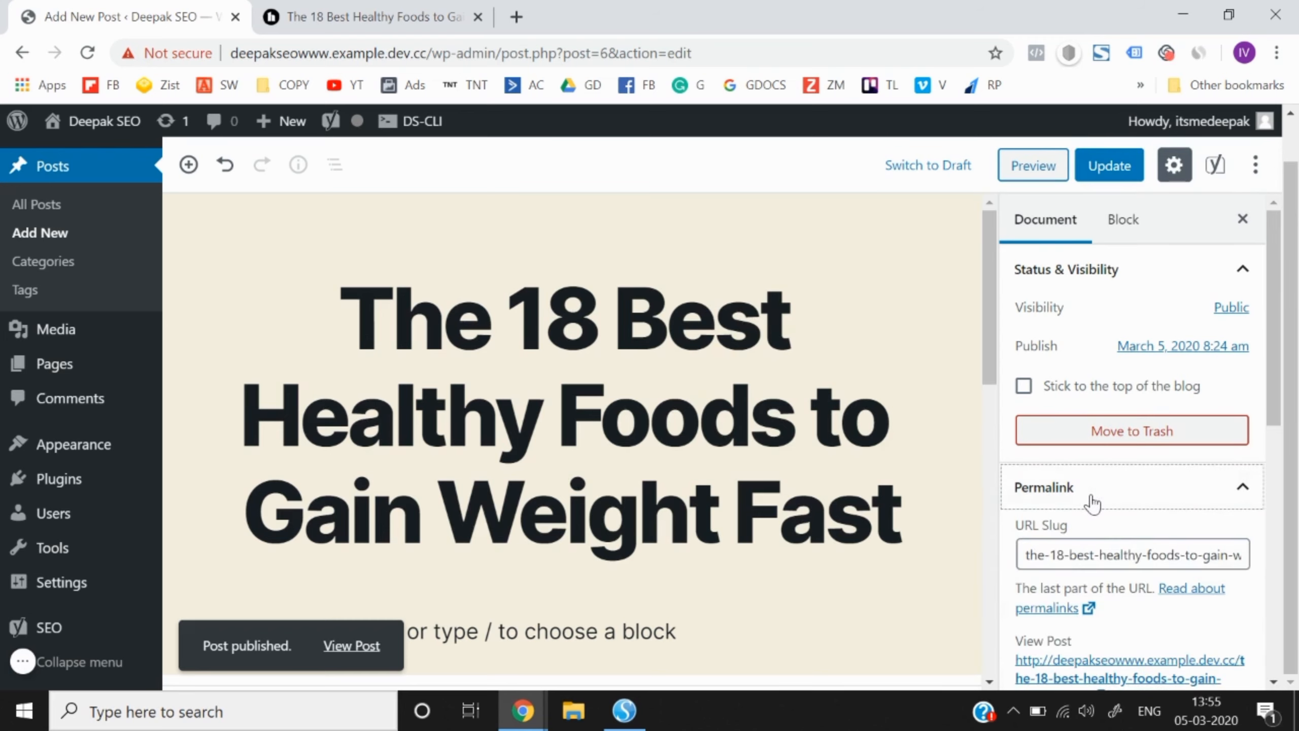
pyautogui.scroll(-2, 1091, 504)
pyautogui.click(1136, 435)
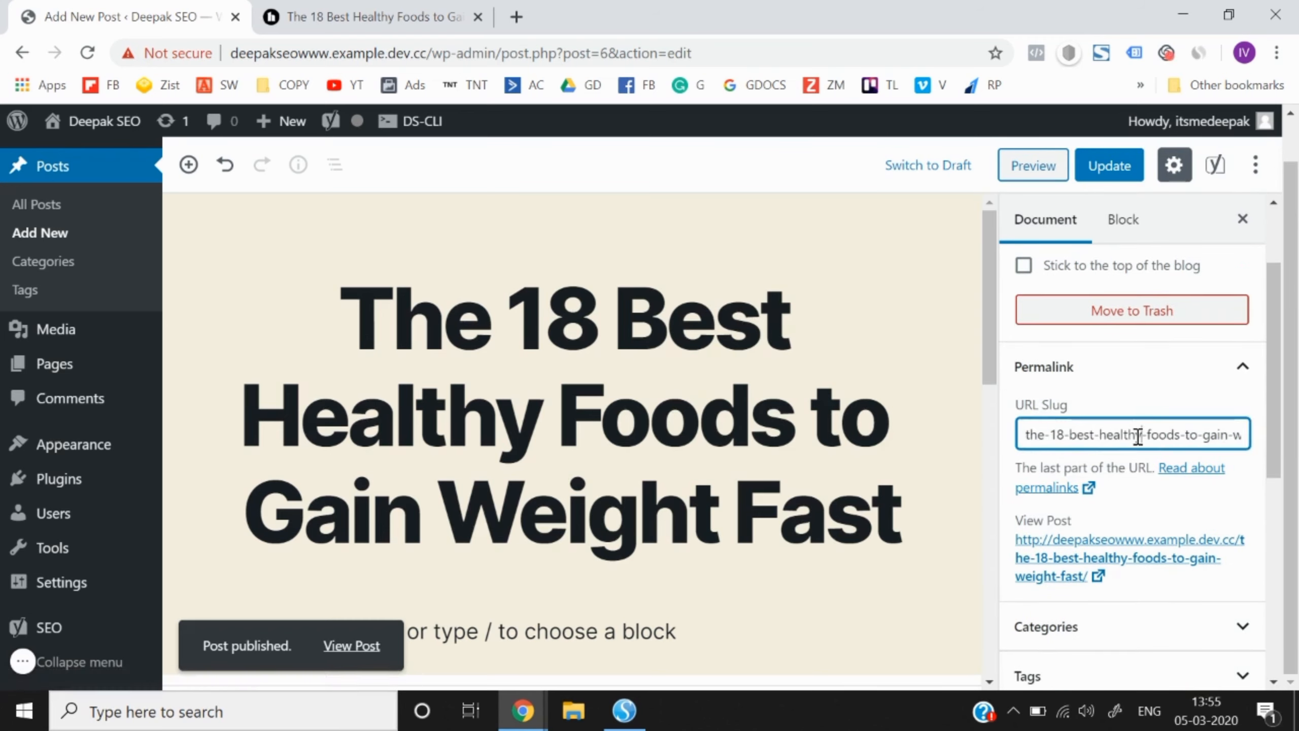
pyautogui.press('End')
pyautogui.press('Left')
pyautogui.press('Left')
pyautogui.press('Left')
pyautogui.press('Left')
pyautogui.press('Left')
pyautogui.press('Left')
pyautogui.press('Left')
pyautogui.press('Left')
pyautogui.press('Left')
pyautogui.press('Left')
pyautogui.press('Left')
pyautogui.press('Left')
pyautogui.press('Left')
pyautogui.press('Left')
pyautogui.press('Left')
pyautogui.press('Left')
pyautogui.press('Left')
pyautogui.press('Left')
pyautogui.press('Left')
pyautogui.press('Left')
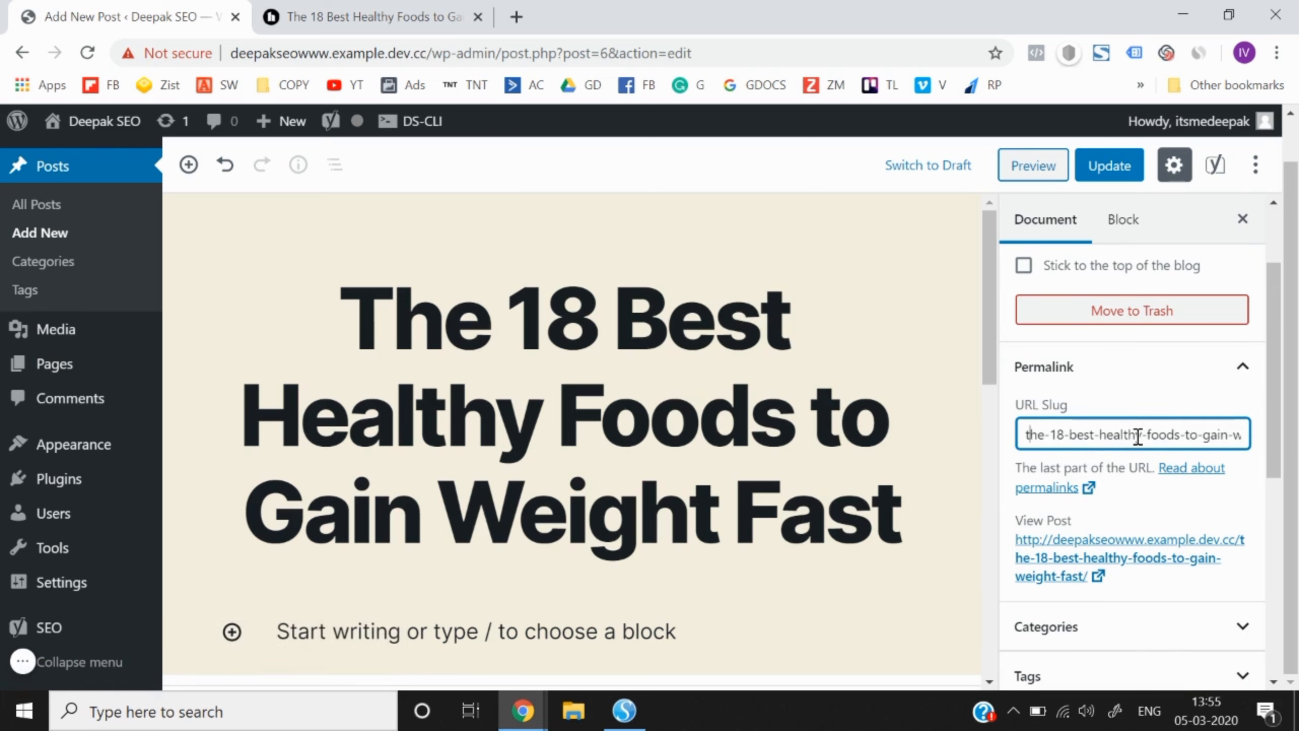
pyautogui.press('Right')
pyautogui.press('Right')
pyautogui.press('Right')
pyautogui.press('Right')
pyautogui.press('Right')
pyautogui.press('Right')
pyautogui.press('Right')
pyautogui.press('Right')
pyautogui.press('Right')
pyautogui.press('Right')
pyautogui.press('Right')
pyautogui.press('Right')
pyautogui.press('Right')
pyautogui.press('Right')
pyautogui.press('Right')
pyautogui.press('Right')
pyautogui.press('Right')
pyautogui.press('Right')
pyautogui.press('Right')
pyautogui.press('Right')
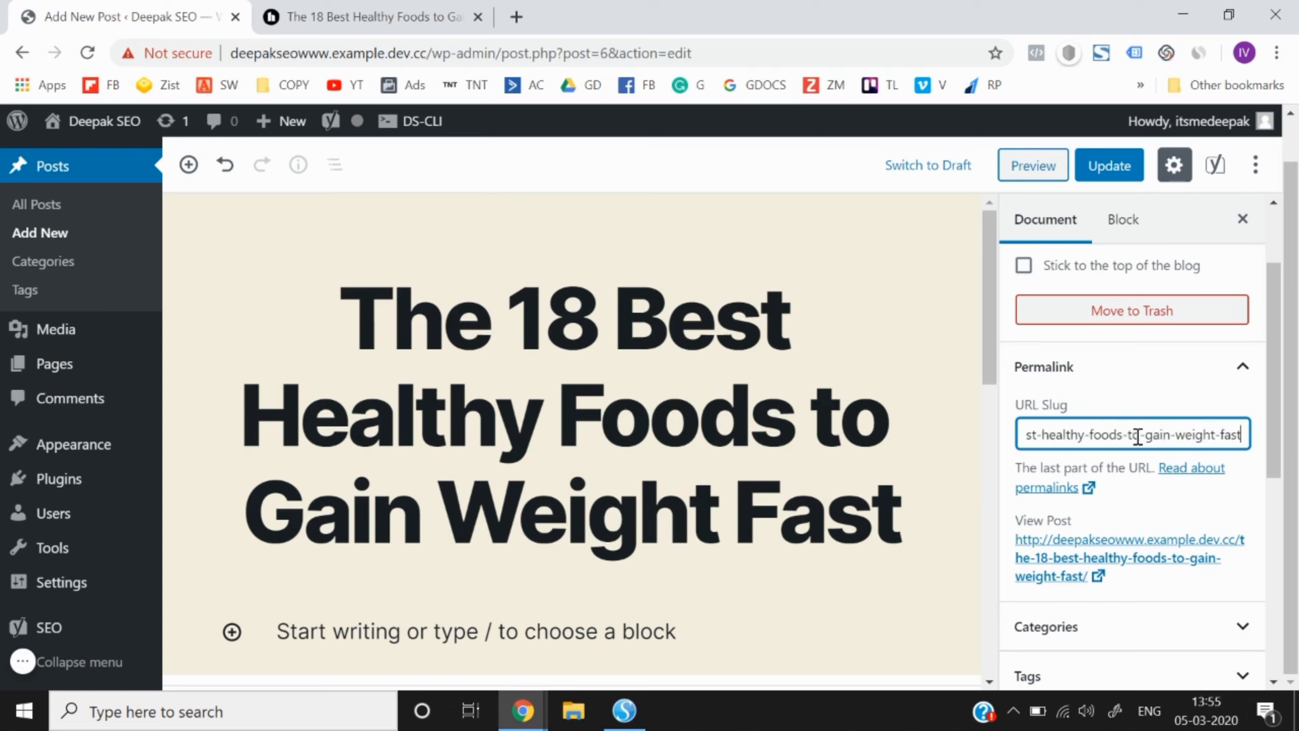
# Remove "the-18-" from the start of the URL slug, leaving "best-healthy-foods-to-gain-weight-fast".
pyautogui.press('Home')
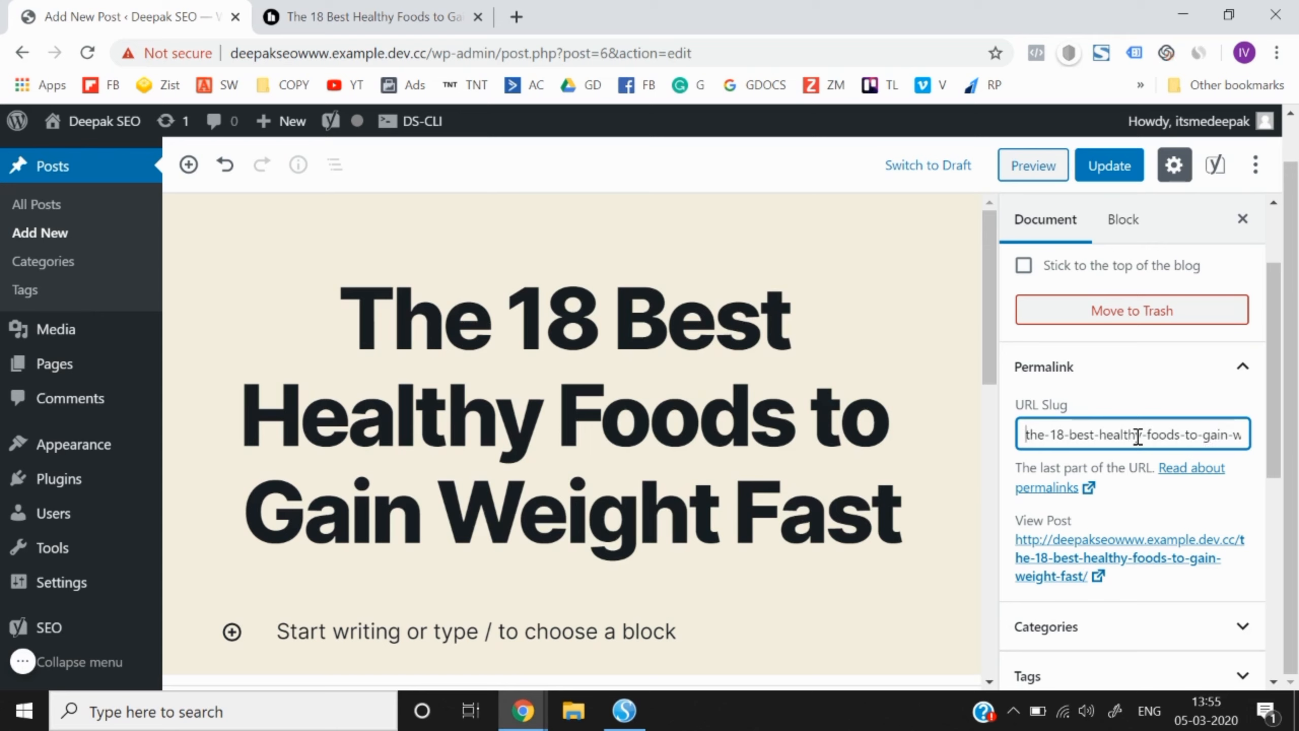
pyautogui.hotkey('shift', 'Right')
pyautogui.hotkey('shift', 'Right')
pyautogui.hotkey('shift', 'Right')
pyautogui.hotkey('shift', 'Right')
pyautogui.hotkey('shift', 'Right')
pyautogui.hotkey('shift', 'Right')
pyautogui.hotkey('shift', 'Right')
pyautogui.press('BackSpace')
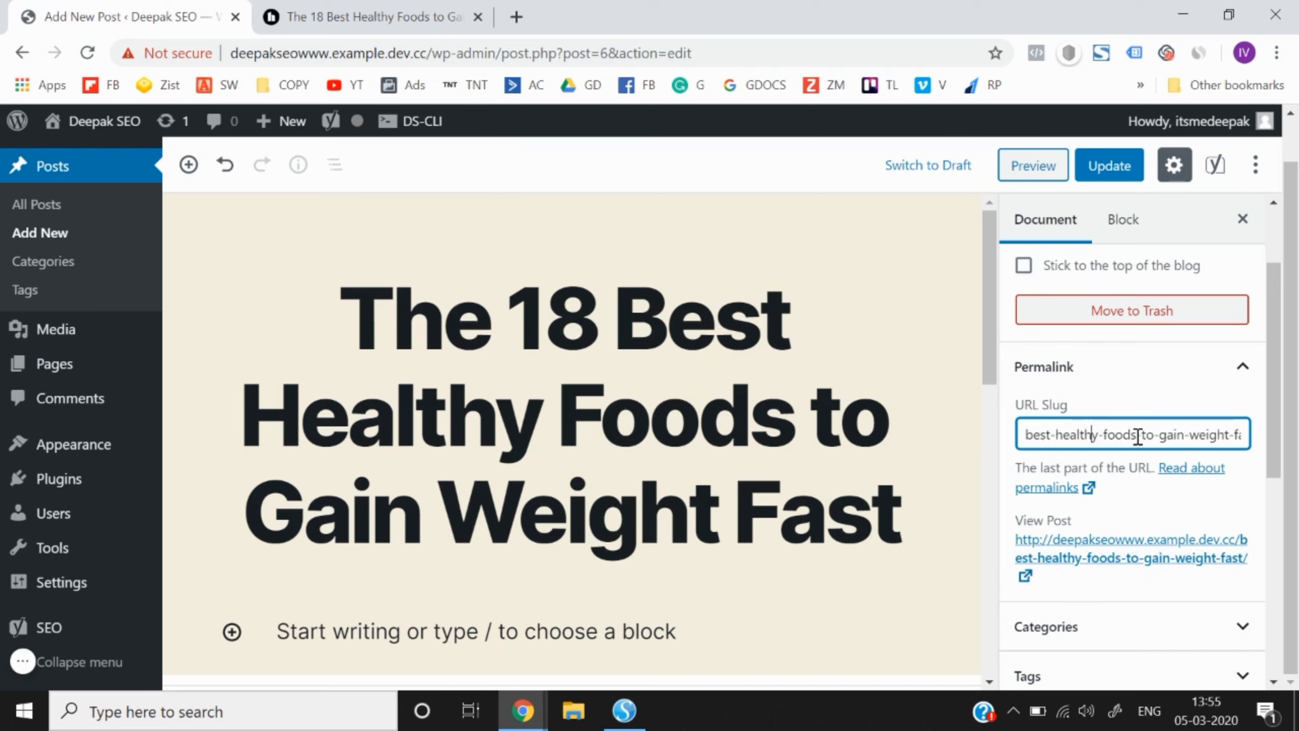
# Remove "-fast" from the end of the URL slug, leaving "best-healthy-foods-to-gain-weight".
pyautogui.click(1137, 436)
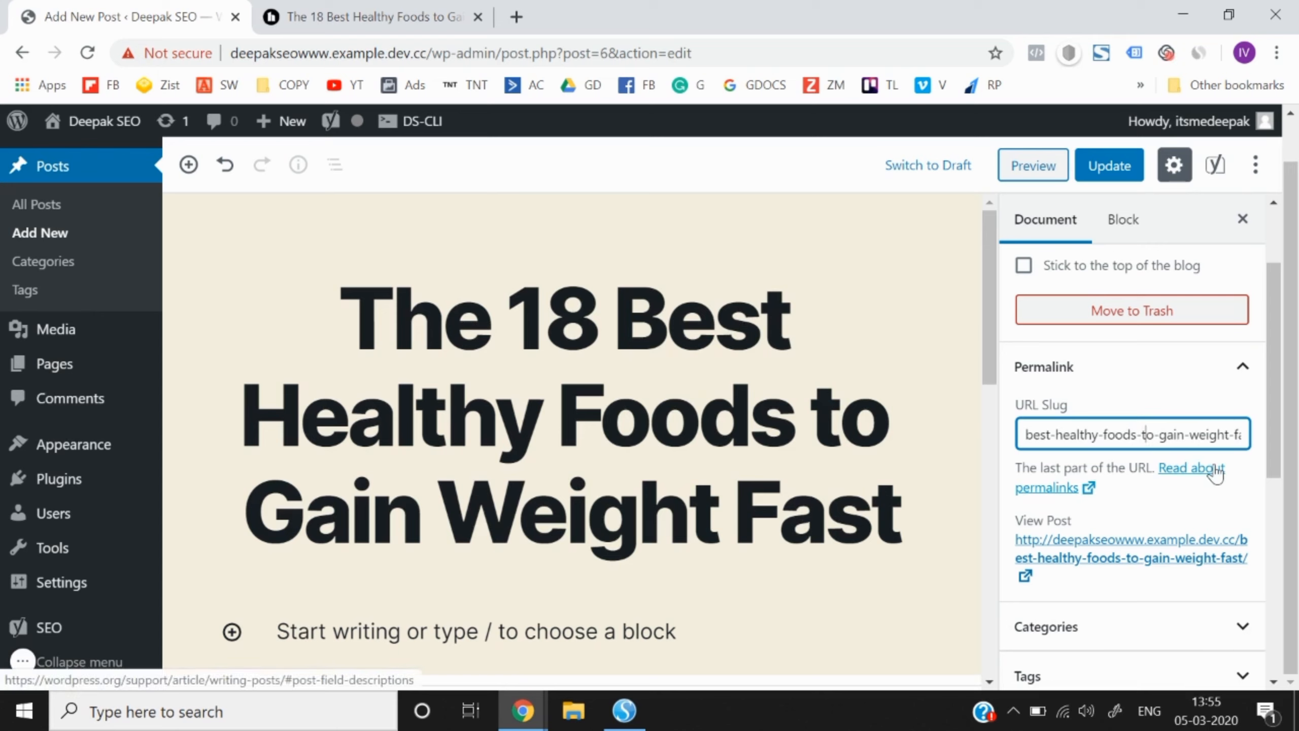
pyautogui.press('Right')
pyautogui.press('Right')
pyautogui.press('Right')
pyautogui.press('Right')
pyautogui.press('Right')
pyautogui.press('Right')
pyautogui.press('Right')
pyautogui.hotkey('shift', 'End')
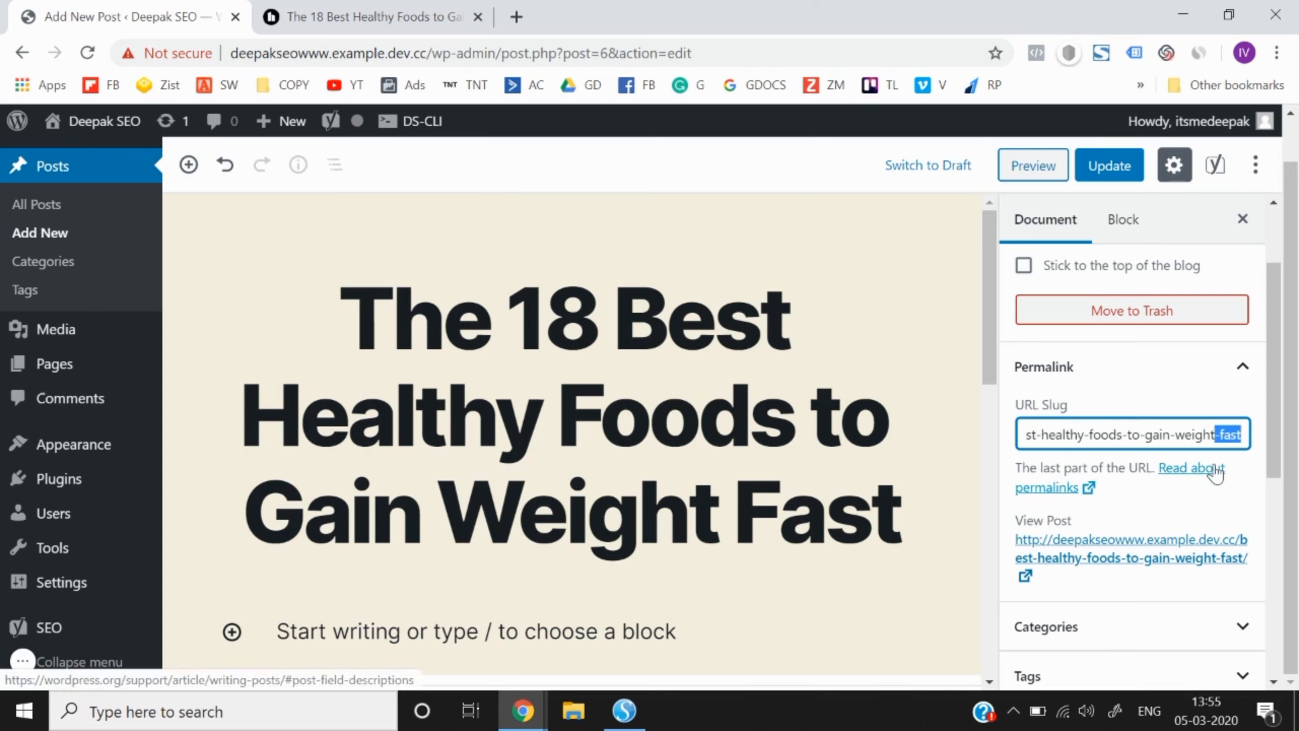
pyautogui.press('BackSpace')
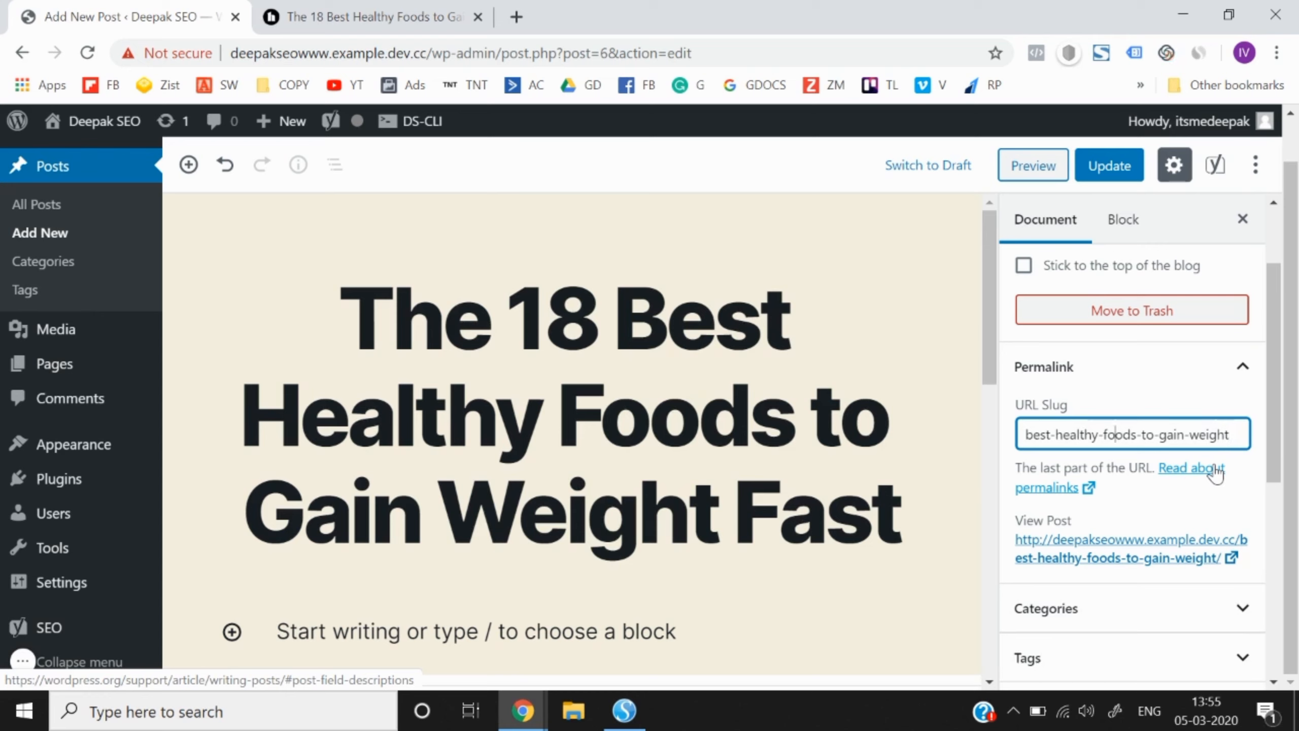
# Shorten the URL slug to "healthy-foods-to-gain-weight" by removing "best-", and update the post.
pyautogui.press('Left')
pyautogui.press('Left')
pyautogui.press('Left')
pyautogui.press('Left')
pyautogui.press('Left')
pyautogui.press('Left')
pyautogui.press('Left')
pyautogui.press('Left')
pyautogui.press('Left')
pyautogui.press('Left')
pyautogui.press('Left')
pyautogui.press('Left')
pyautogui.press('Left')
pyautogui.press('Left')
pyautogui.press('Left')
pyautogui.press('Left')
pyautogui.press('Left')
pyautogui.press('Left')
pyautogui.hotkey('shift', 'Home')
pyautogui.press('BackSpace')
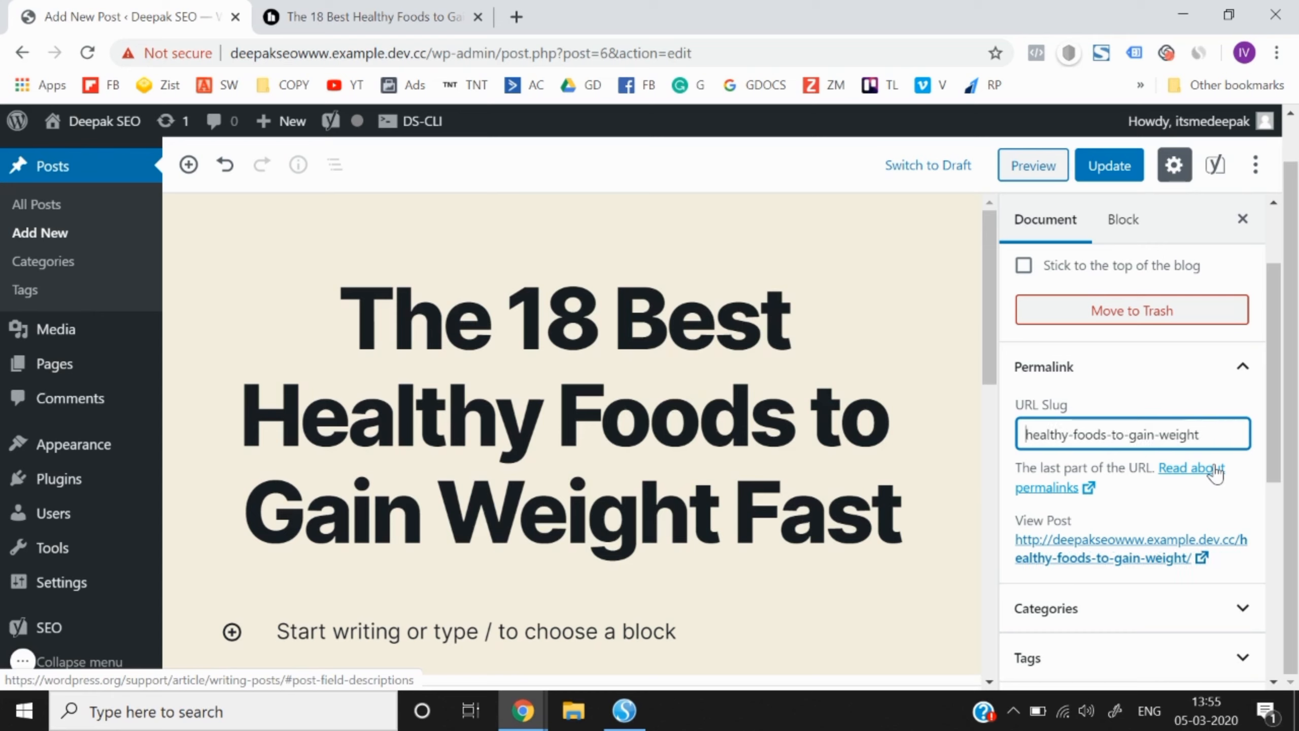
pyautogui.click(1215, 399)
pyautogui.scroll(2, 1213, 396)
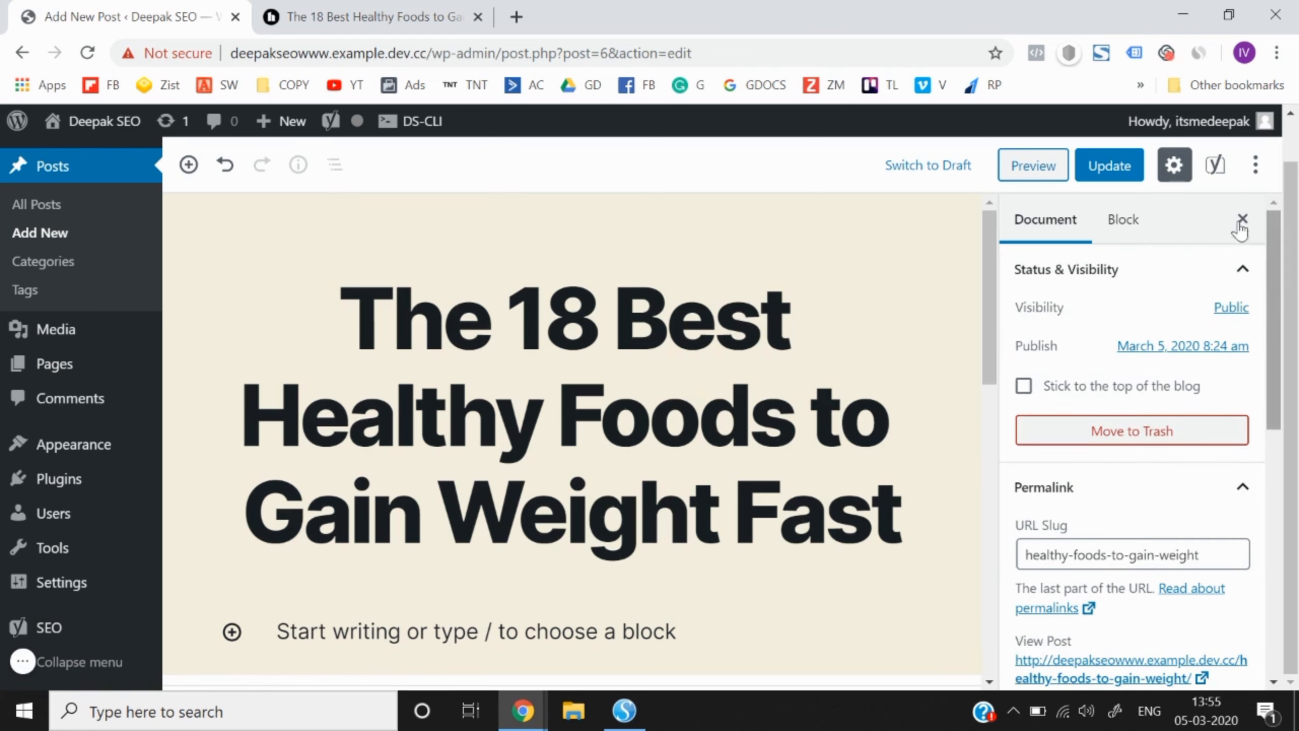
pyautogui.click(1093, 154)
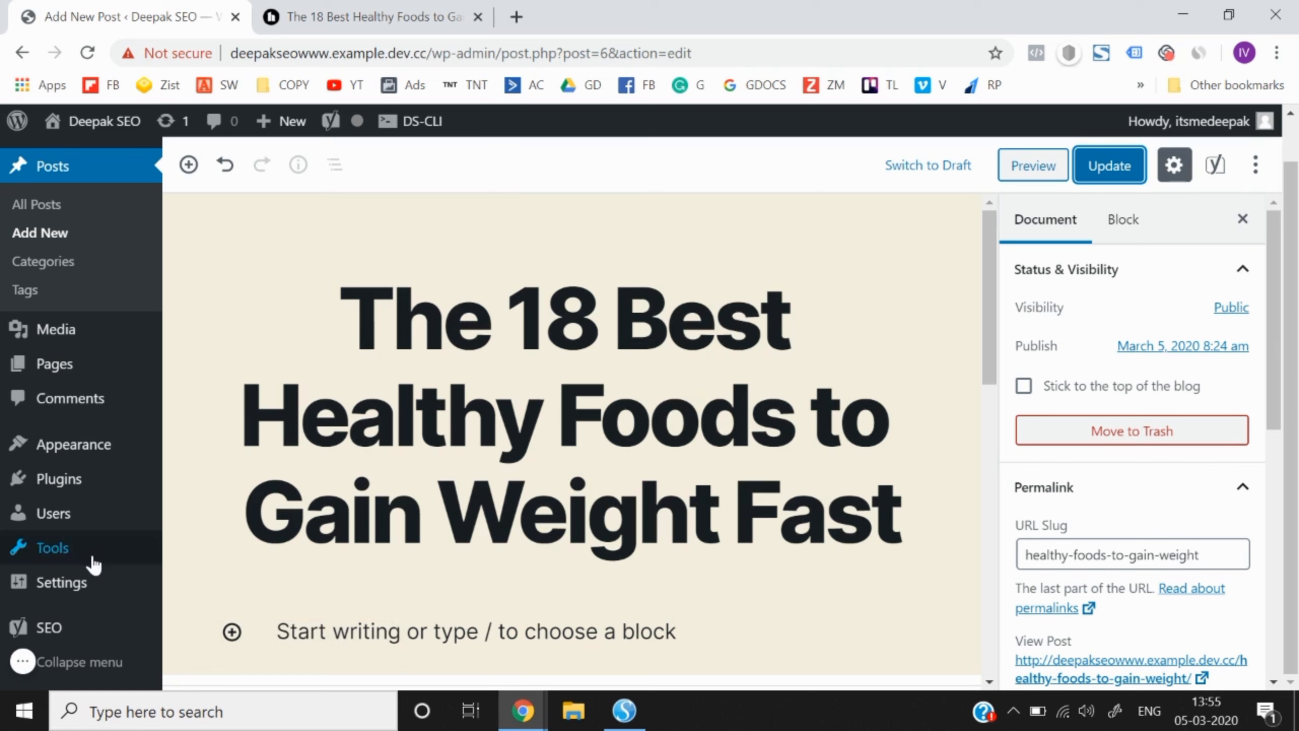
# Open the snippet editor below the post's Google preview in the Yoast SEO section.
pyautogui.moveTo(175, 587)
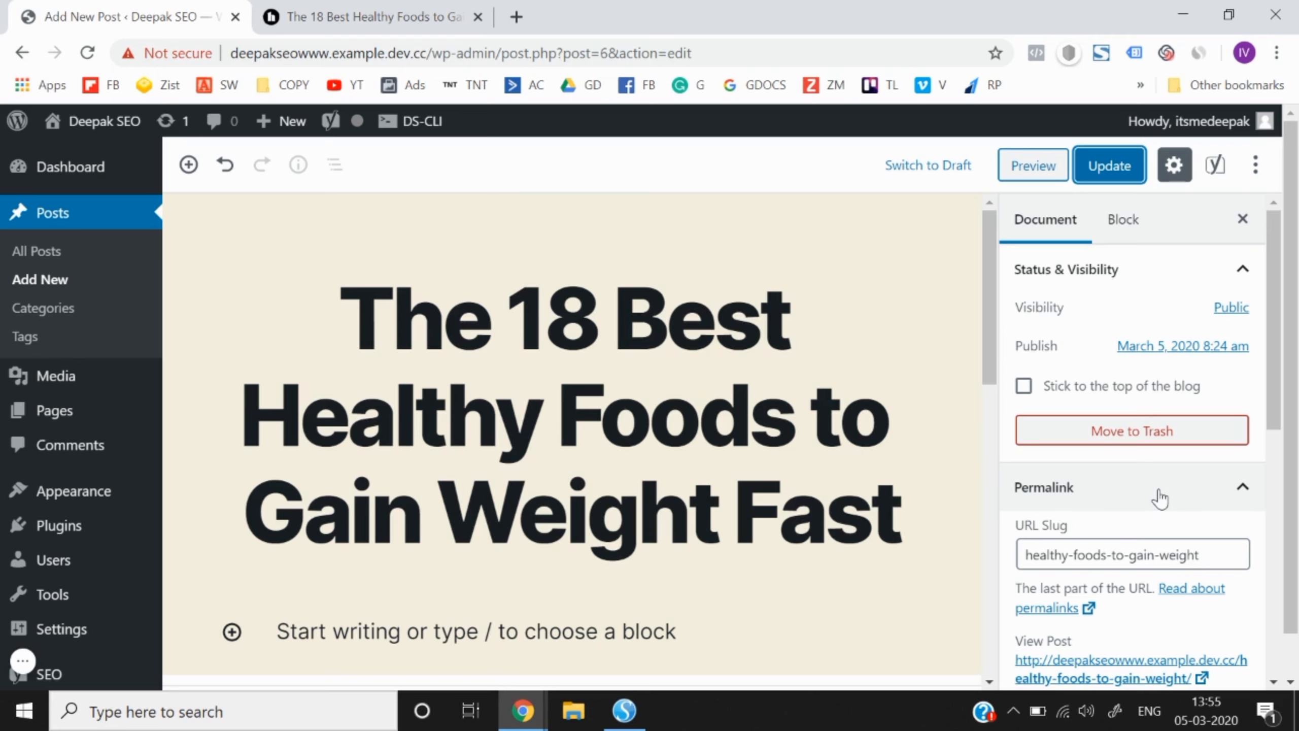
pyautogui.scroll(-1, 1159, 498)
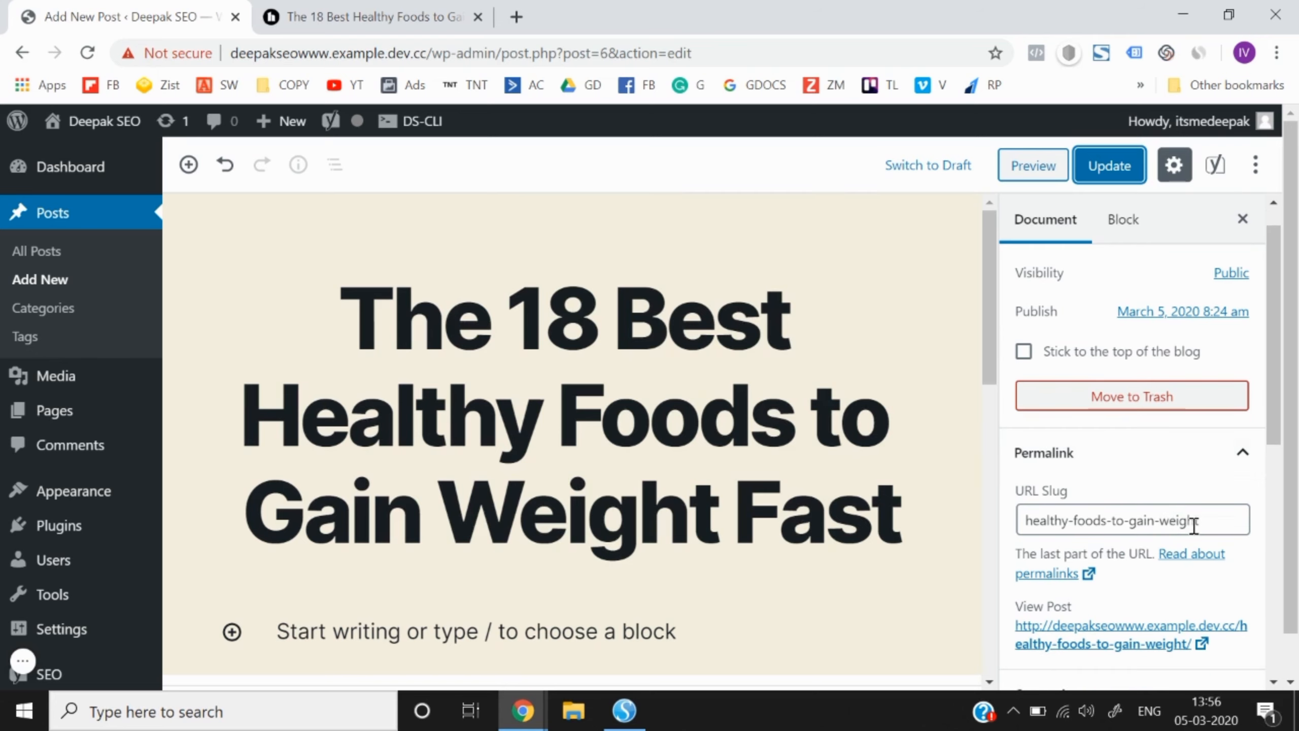
pyautogui.scroll(-10, 531, 537)
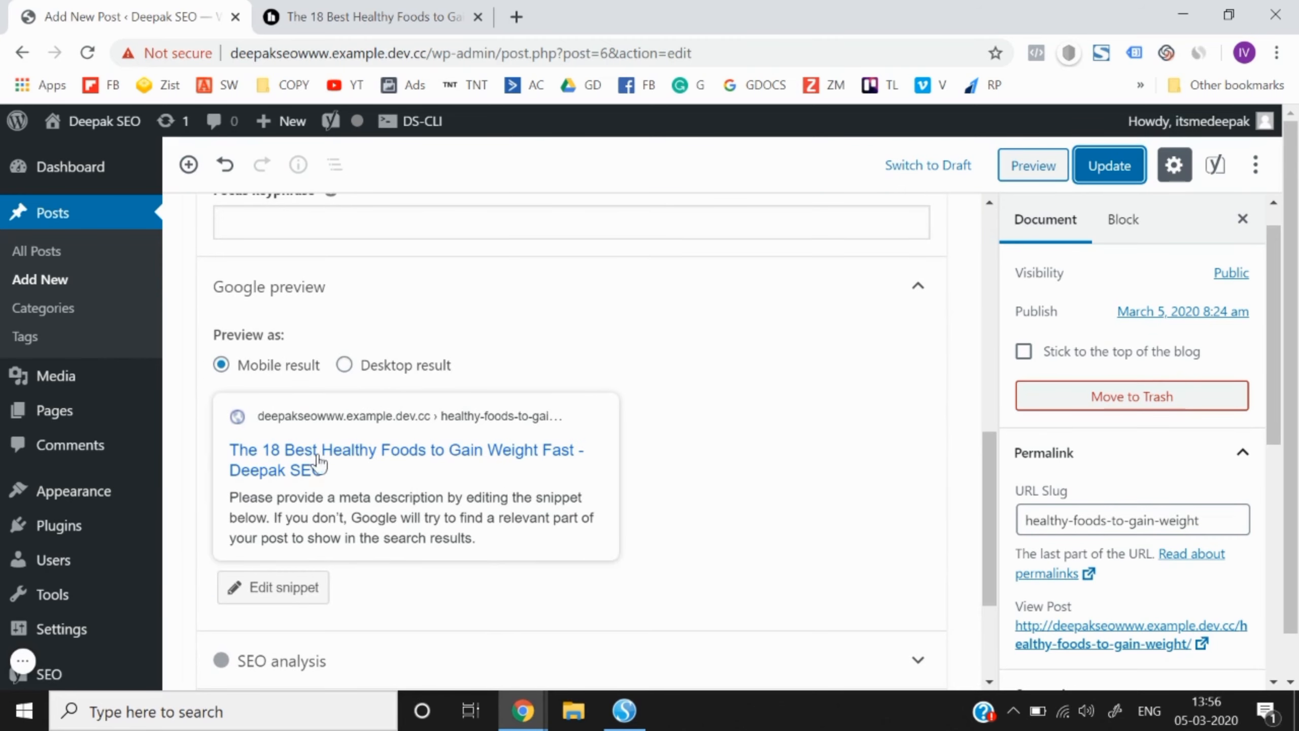
pyautogui.click(272, 588)
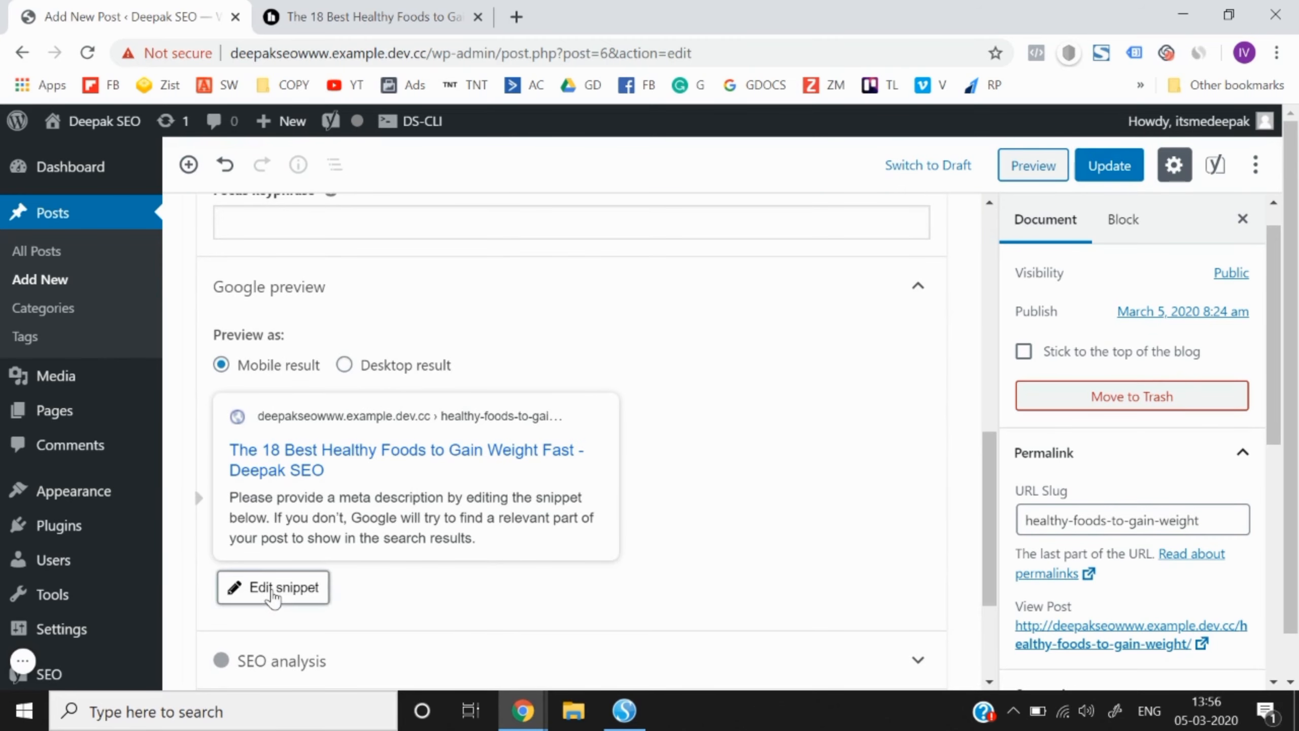
pyautogui.scroll(-4, 269, 600)
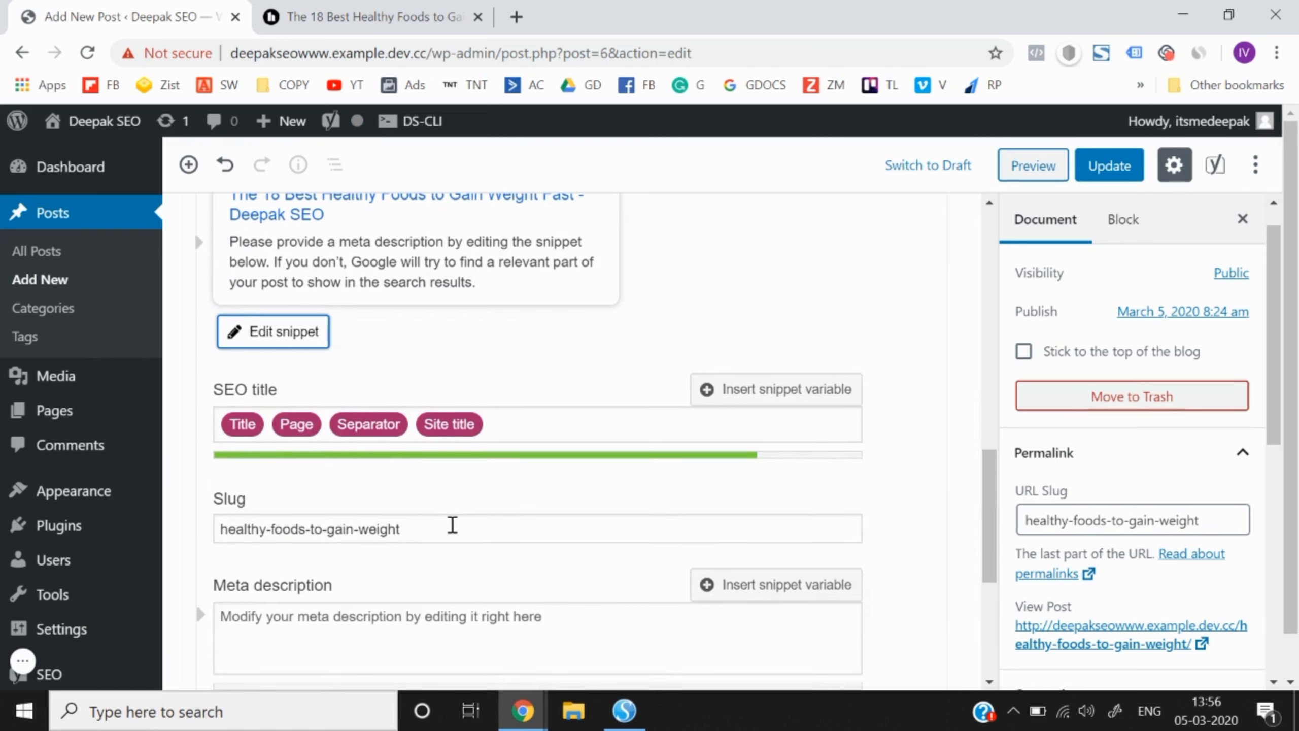
# Examine the snippet's SEO title variables, slug and meta description fields against the Google preview.
pyautogui.click(453, 525)
pyautogui.scroll(1, 454, 526)
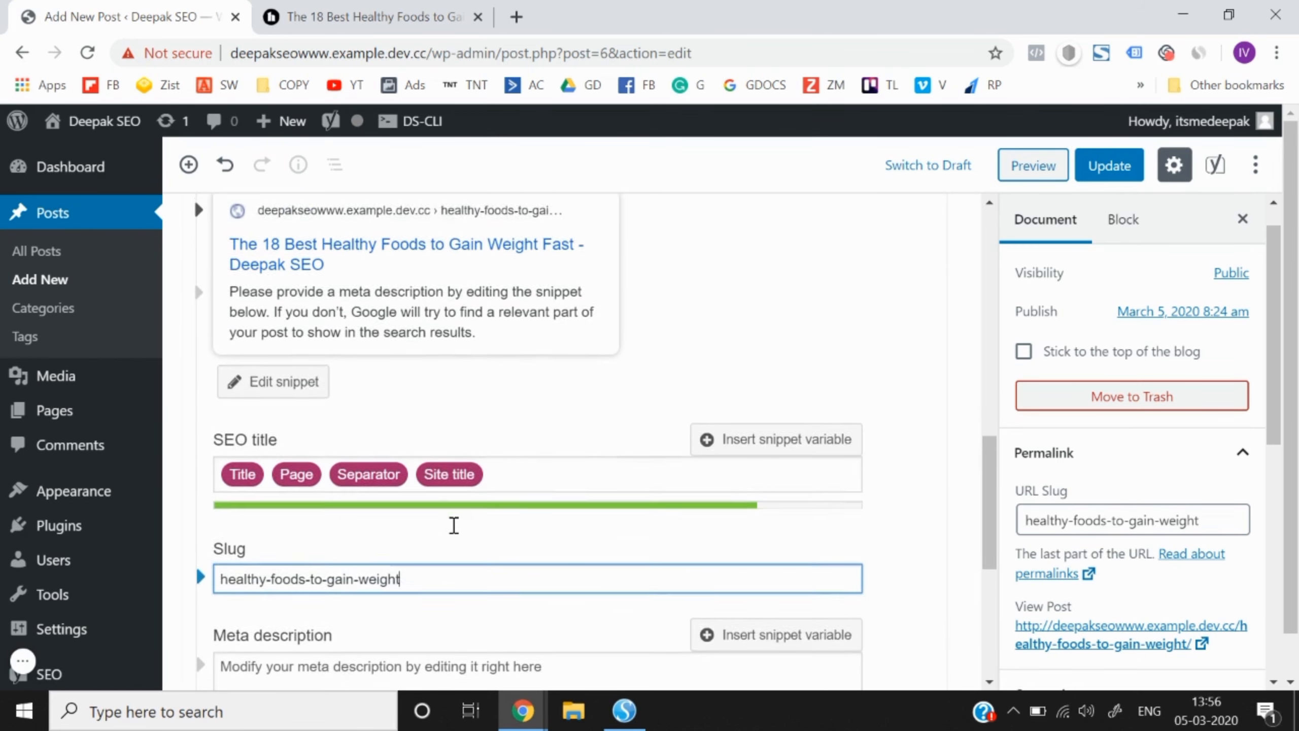
pyautogui.scroll(-2, 994, 473)
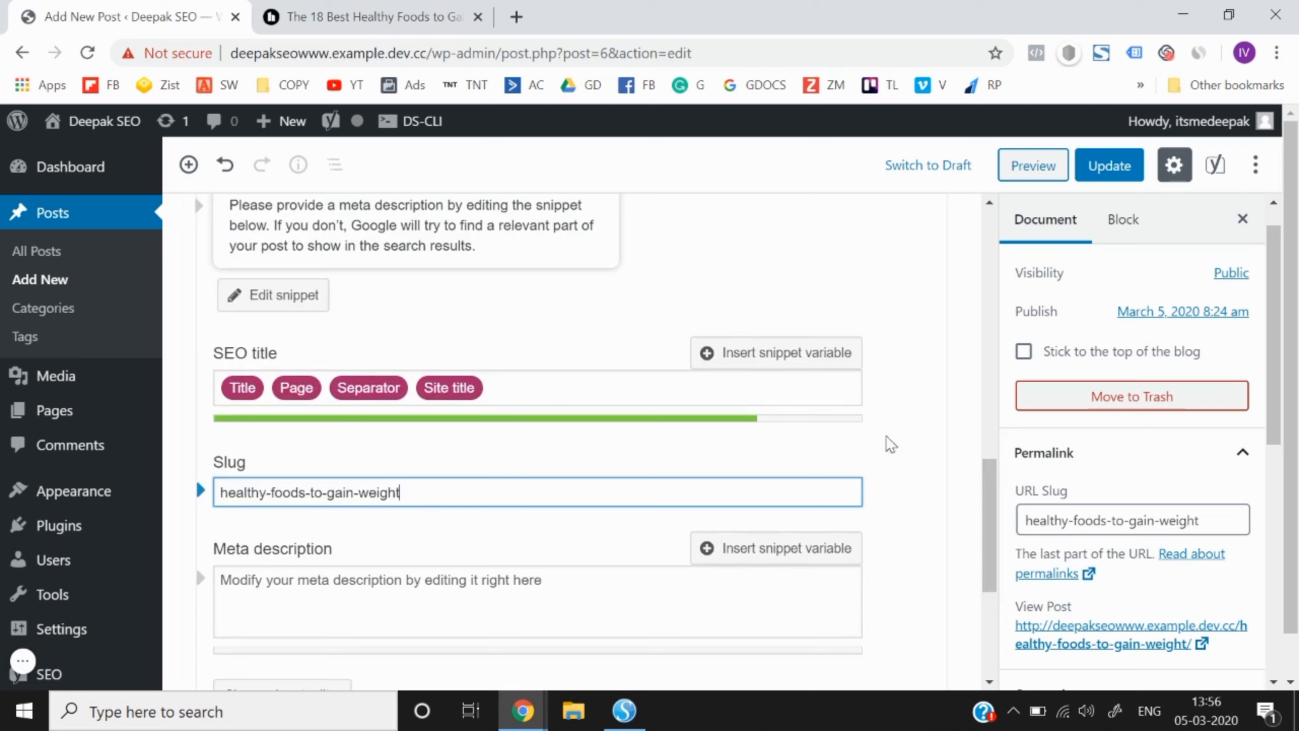
pyautogui.scroll(2, 454, 397)
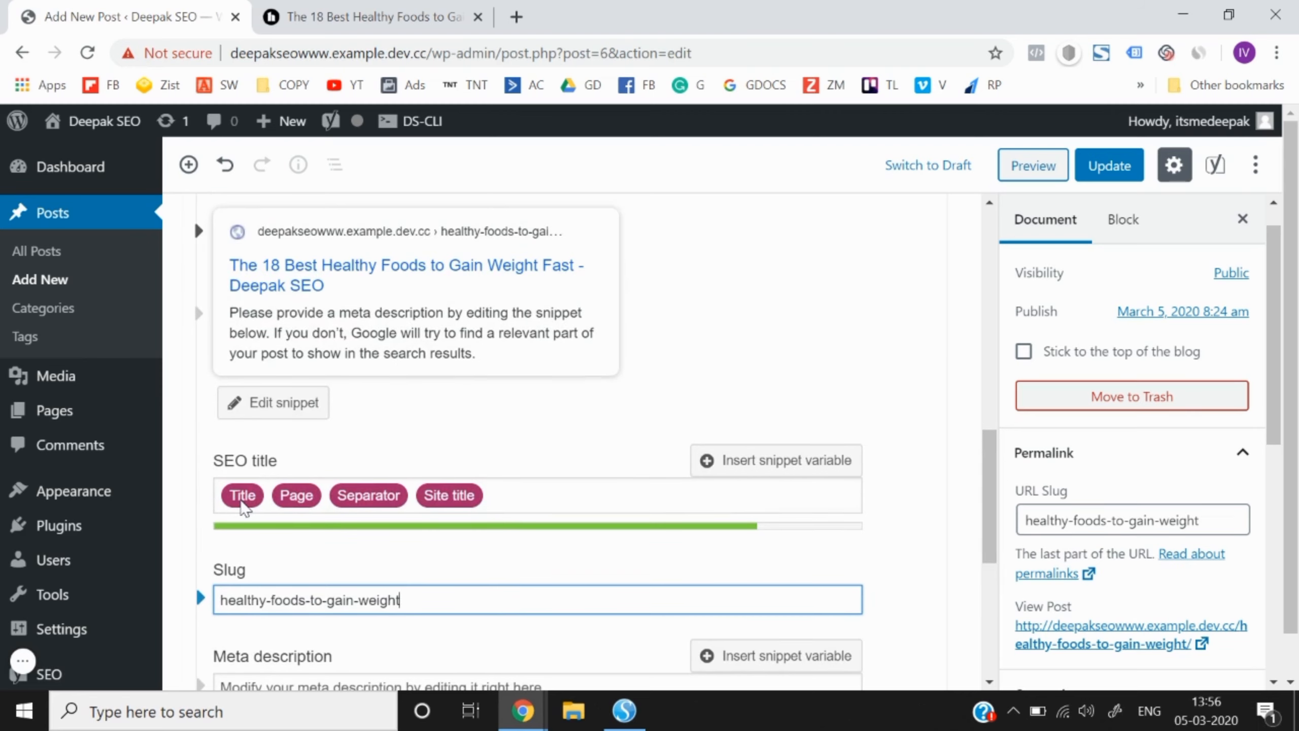
pyautogui.scroll(1, 244, 507)
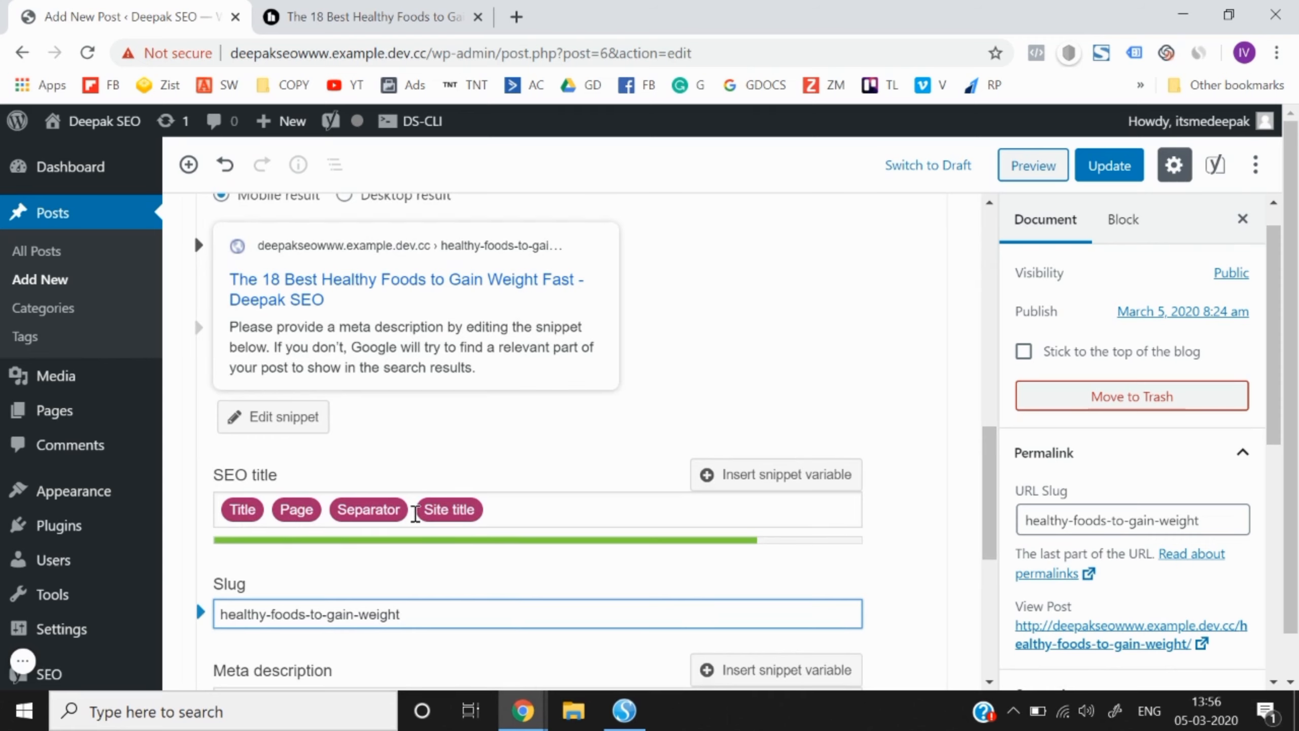
pyautogui.scroll(-4, 484, 516)
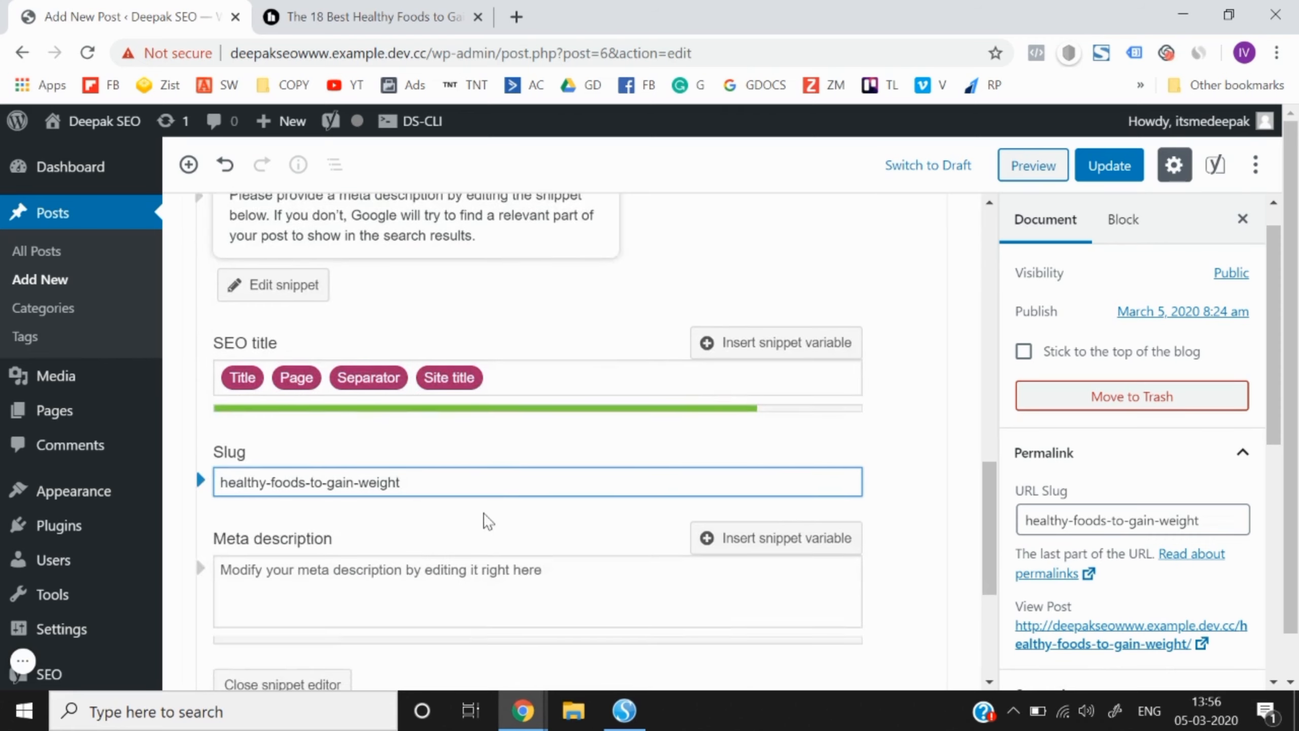
pyautogui.scroll(5, 484, 519)
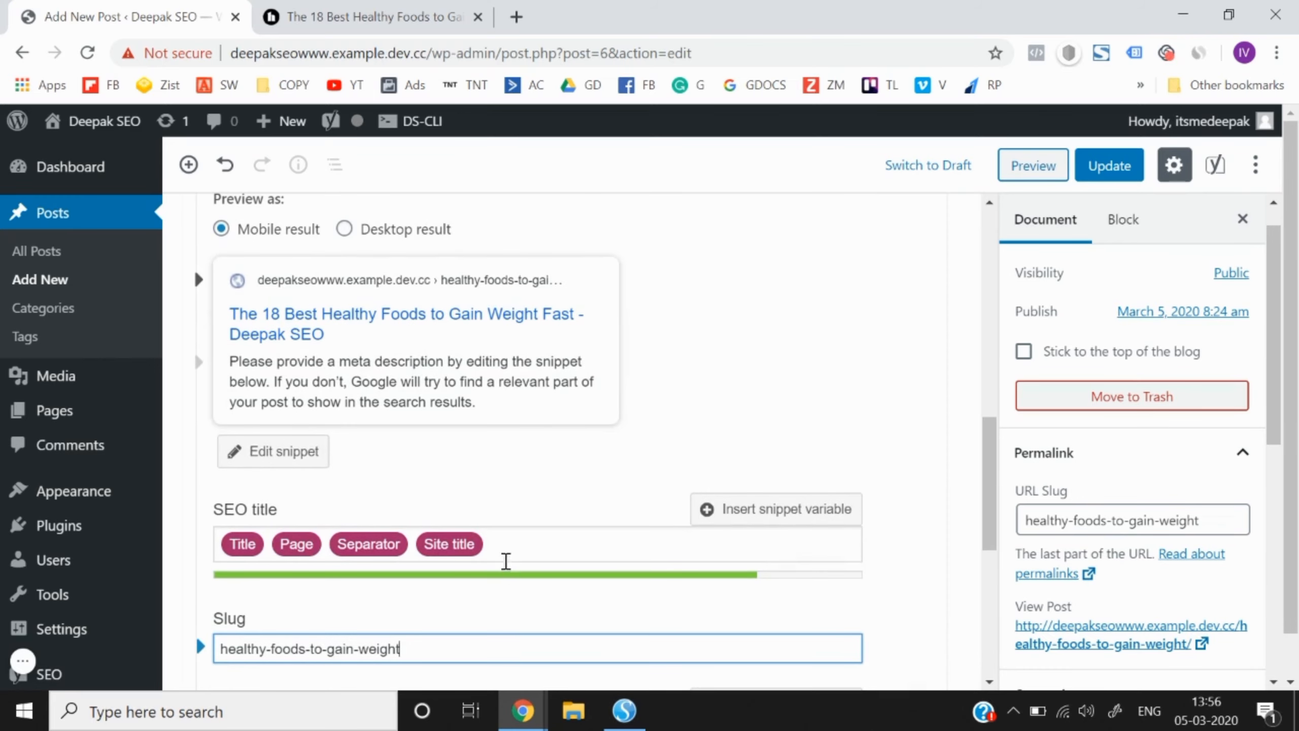
# Replace all the snippet variables in the SEO title with "18 Best Healthy Foods to Gain Weight Fast".
pyautogui.click(507, 544)
pyautogui.hotkey('ctrl', 'a')
pyautogui.press('BackSpace')
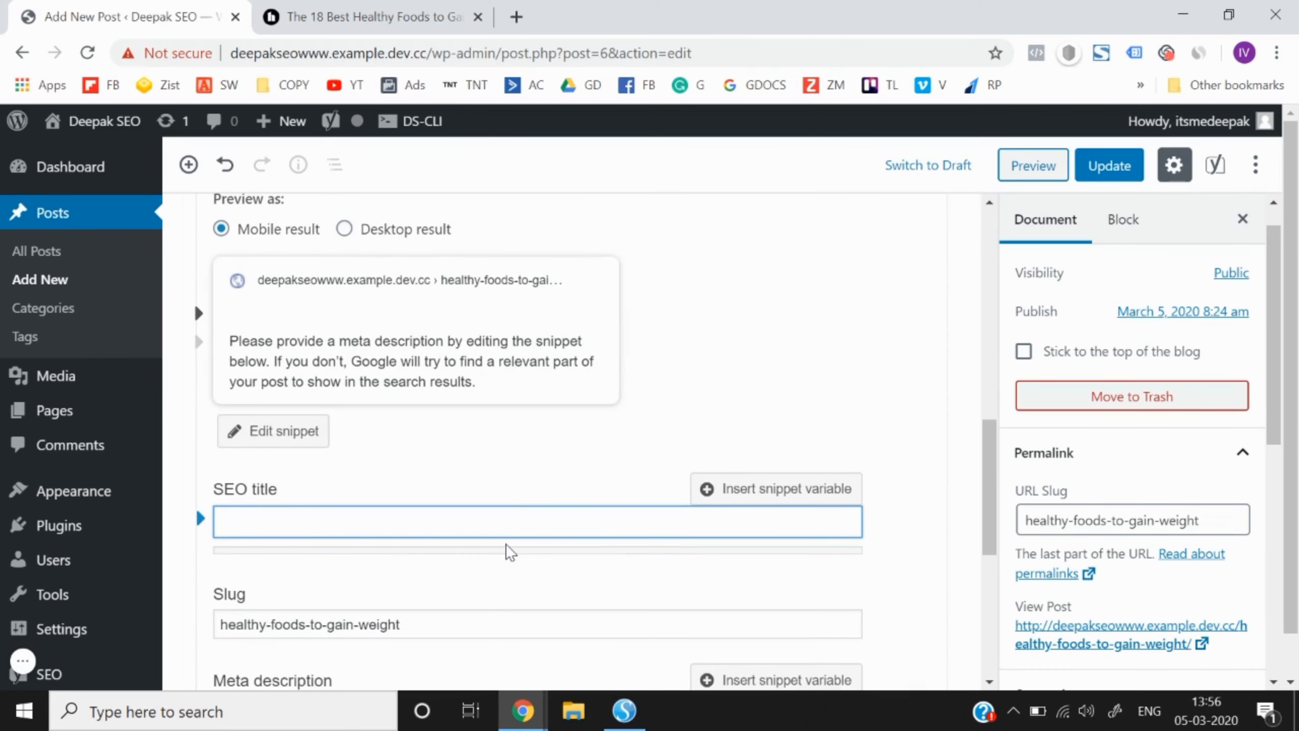
pyautogui.write('18')
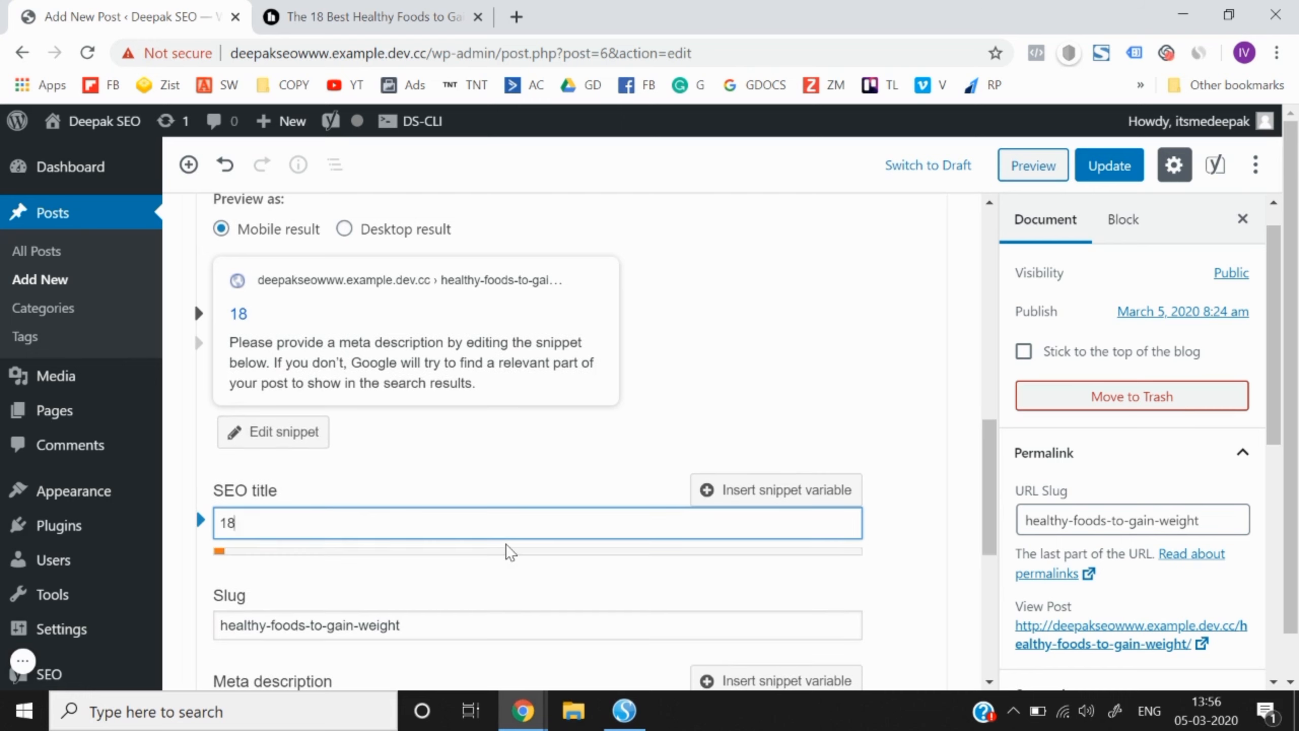
pyautogui.write(' Best He')
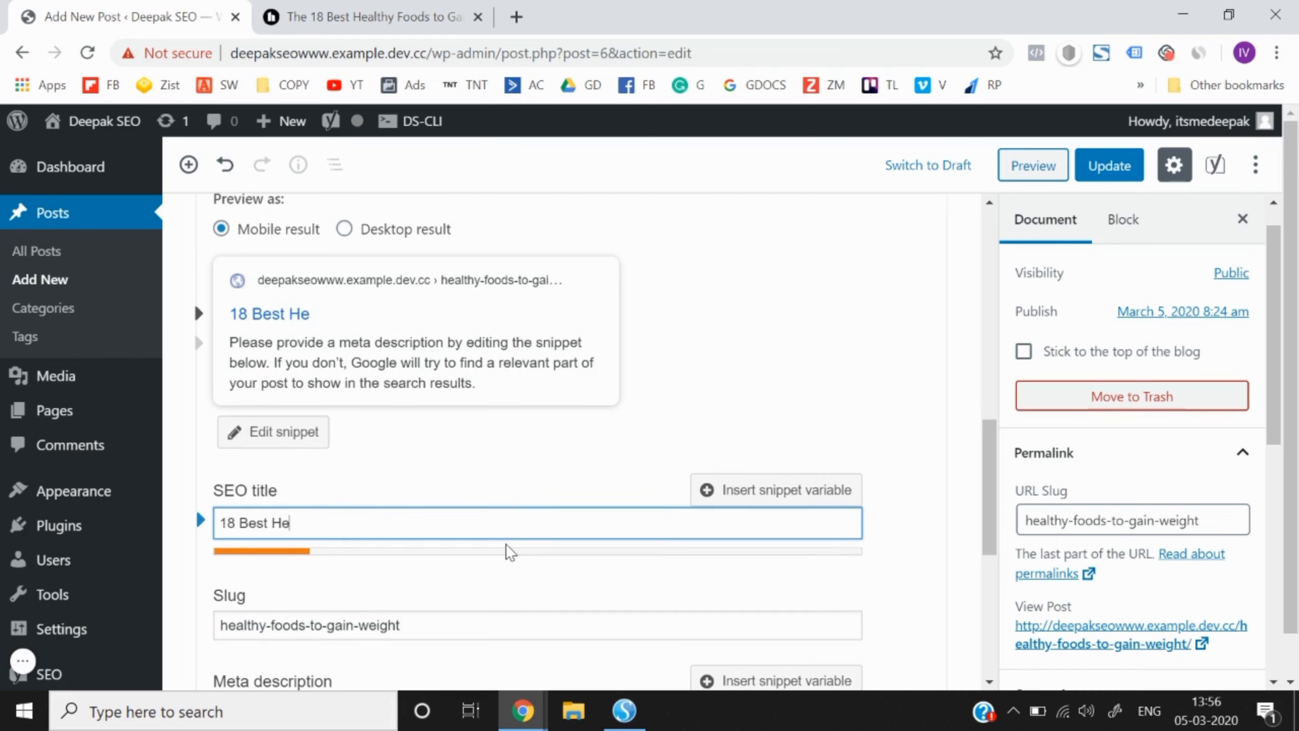
pyautogui.press('BackSpace')
pyautogui.write('eal')
pyautogui.write('thy Foo')
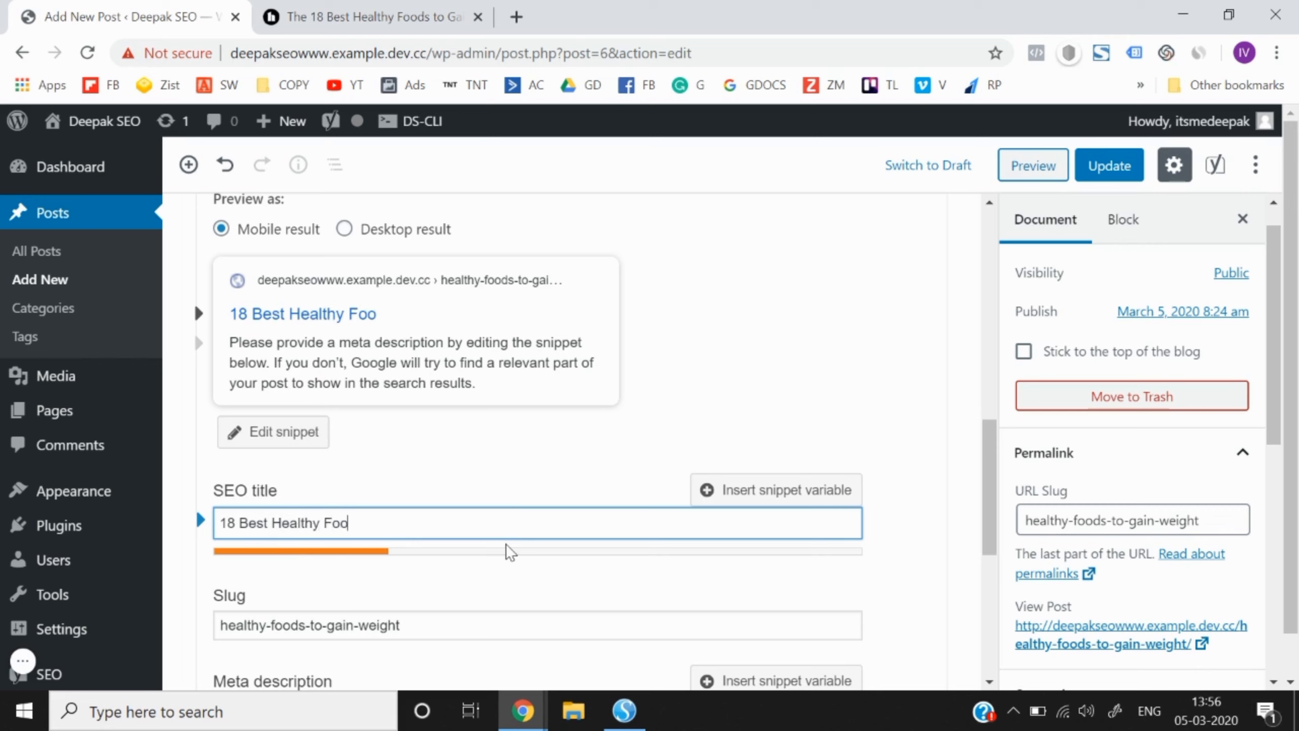
pyautogui.write('ds to Gain W')
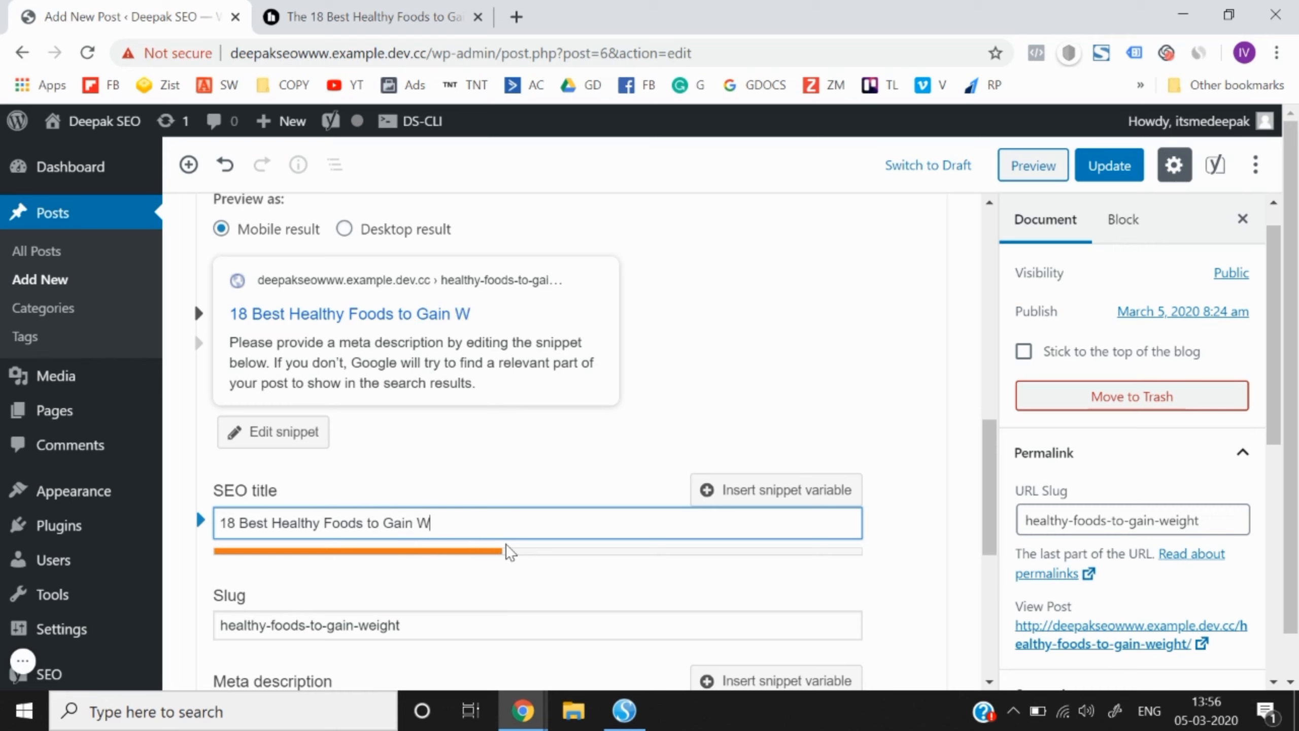
pyautogui.write('eight Fast')
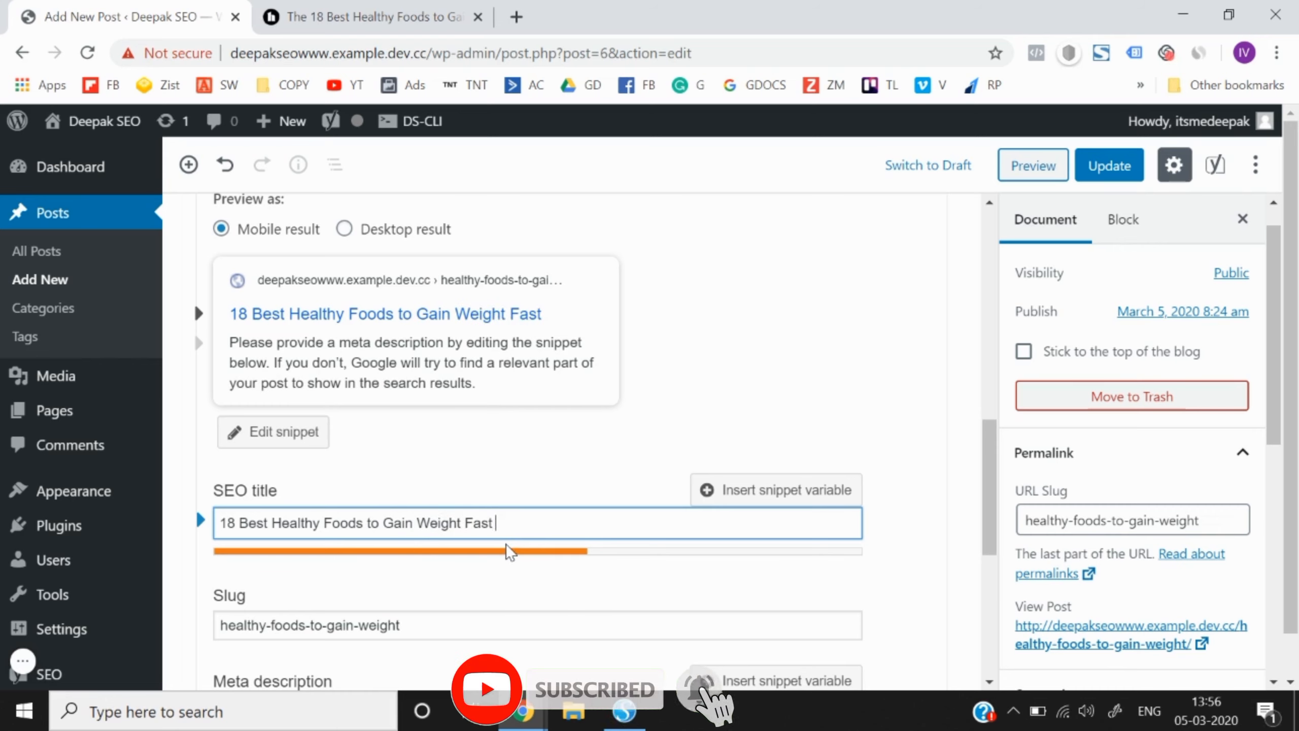
# Extend the SEO title with "in 2020 -" followed by the site name.
pyautogui.write(' in')
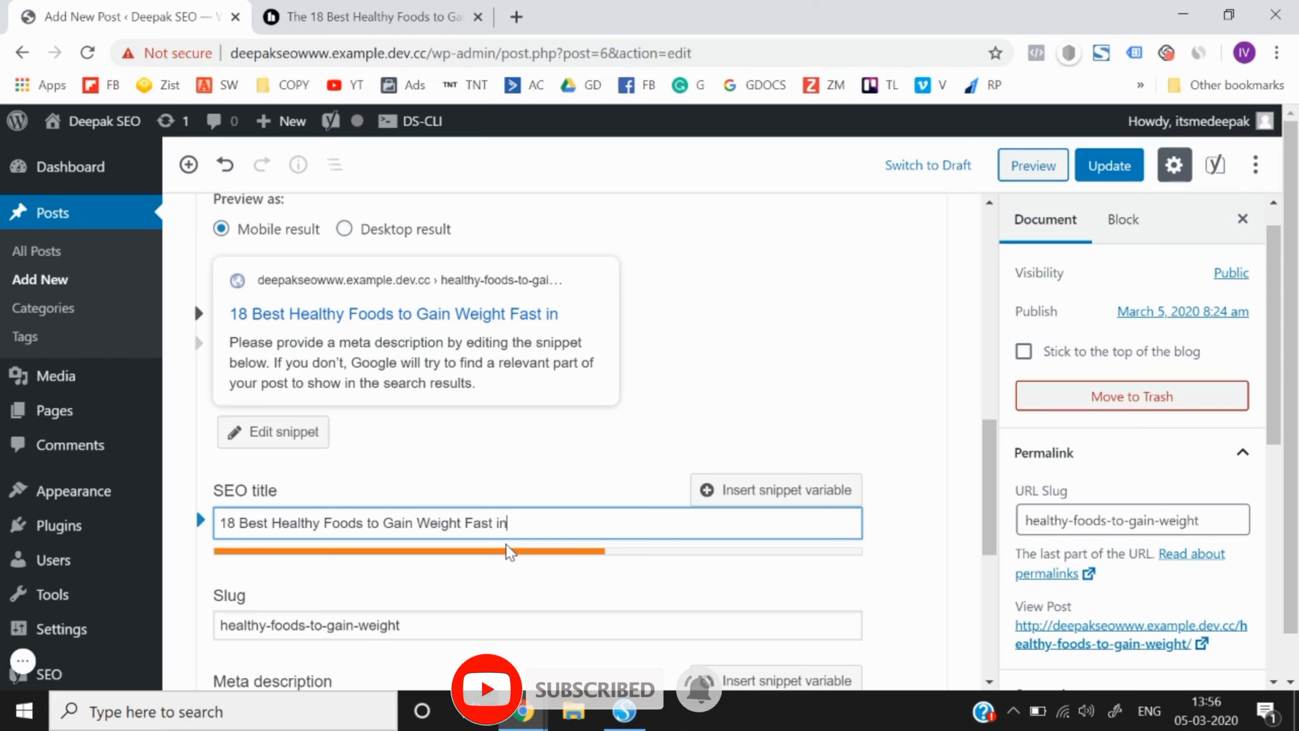
pyautogui.write(' 2020 - ')
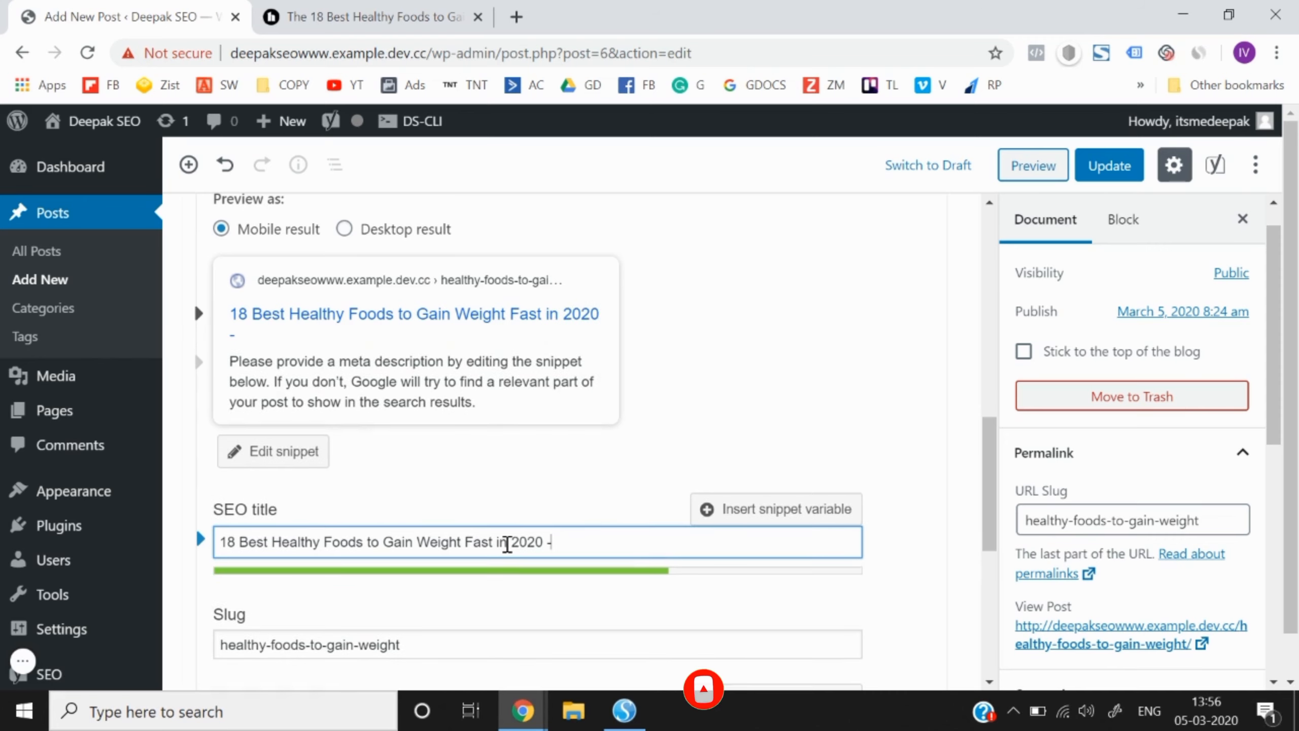
pyautogui.write('DEE')
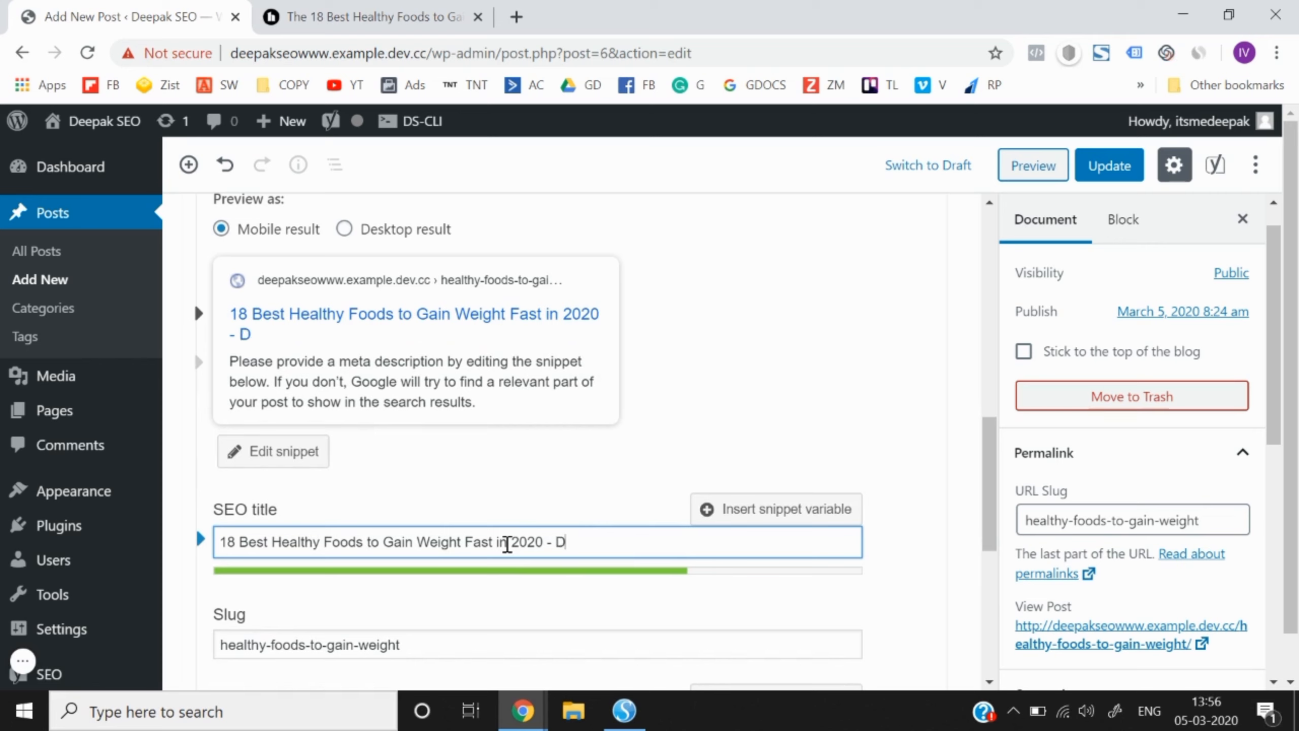
pyautogui.press('BackSpace')
pyautogui.press('BackSpace')
pyautogui.write('eepak SEO')
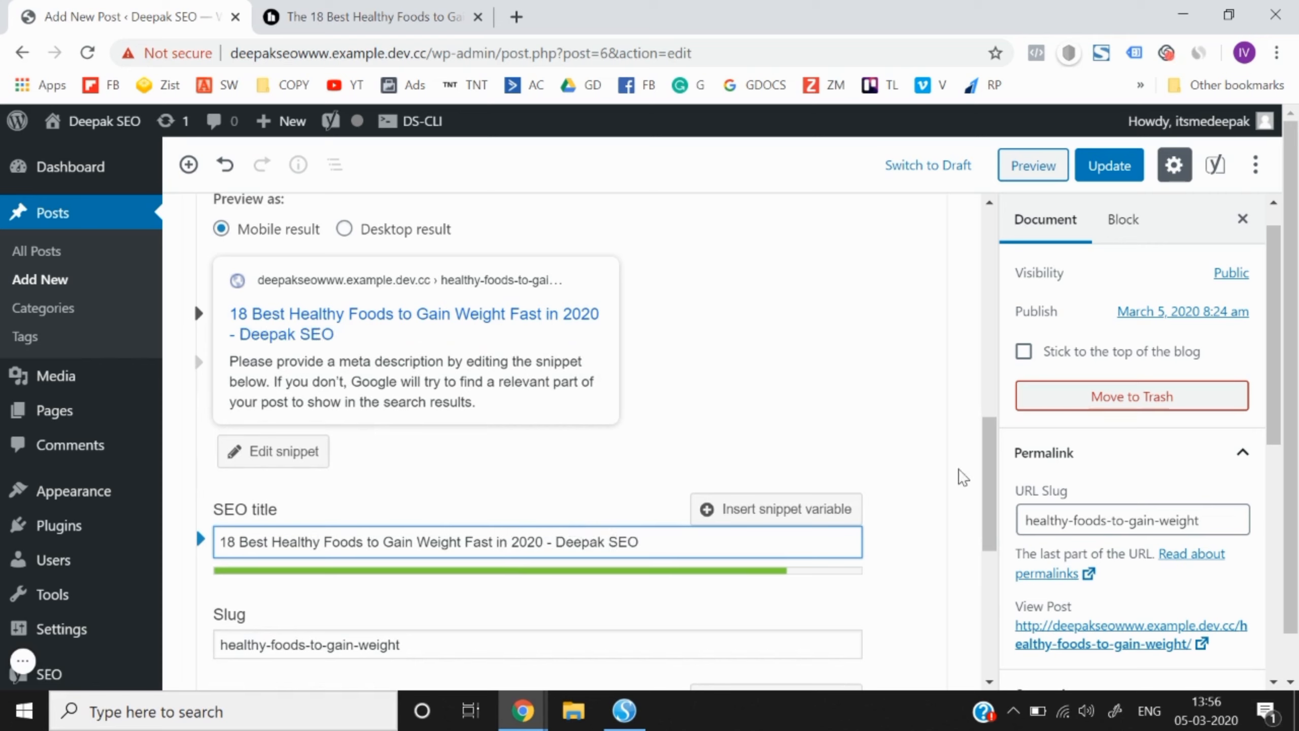
pyautogui.click(938, 487)
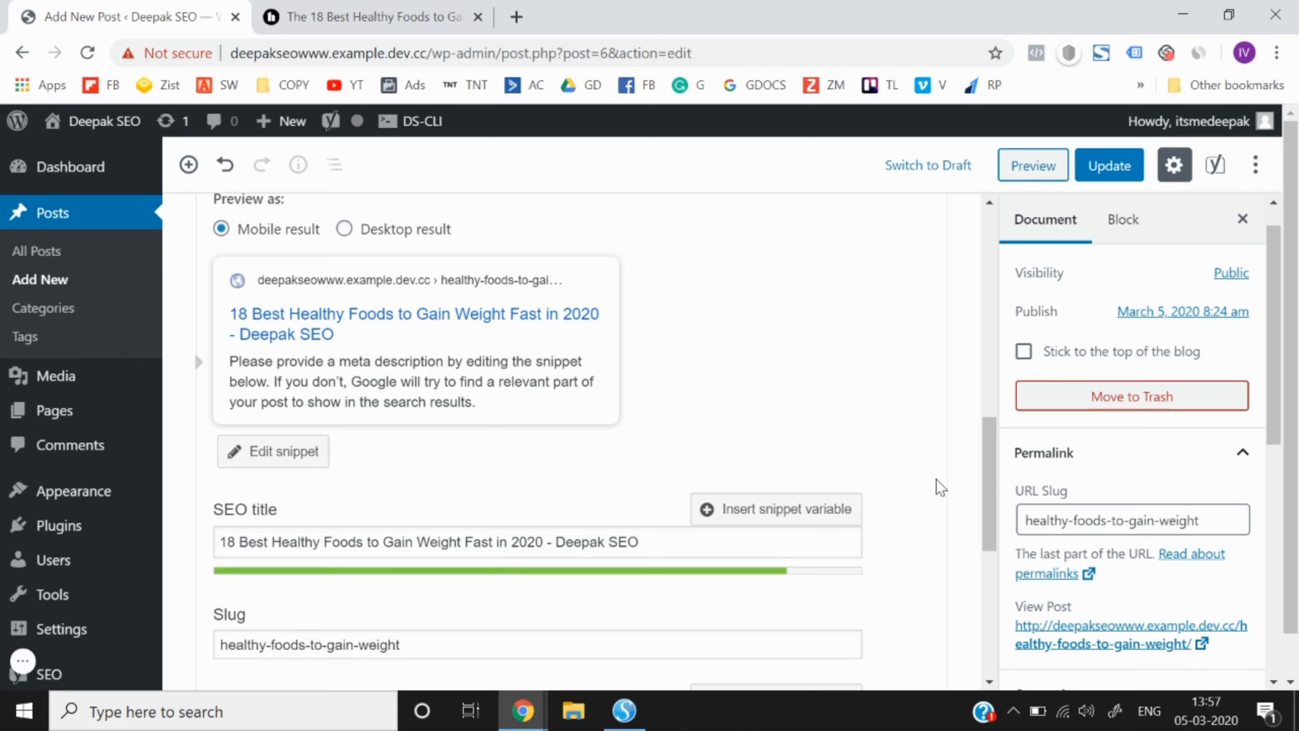
pyautogui.click(706, 538)
pyautogui.press('BackSpace')
pyautogui.press('BackSpace')
pyautogui.press('BackSpace')
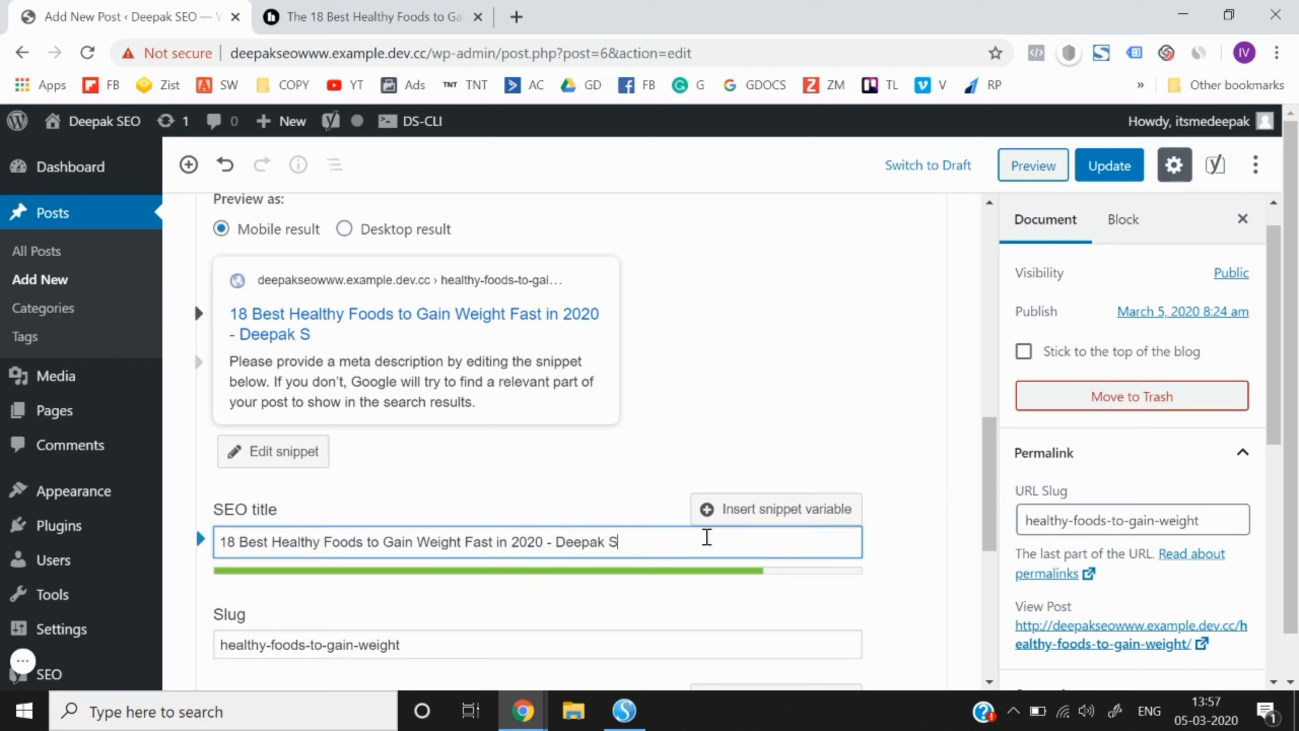
pyautogui.press('BackSpace')
pyautogui.press('BackSpace')
pyautogui.press('BackSpace')
pyautogui.press('BackSpace')
pyautogui.press('BackSpace')
pyautogui.press('BackSpace')
pyautogui.press('BackSpace')
pyautogui.press('BackSpace')
pyautogui.press('BackSpace')
pyautogui.press('BackSpace')
pyautogui.press('BackSpace')
pyautogui.press('BackSpace')
pyautogui.press('BackSpace')
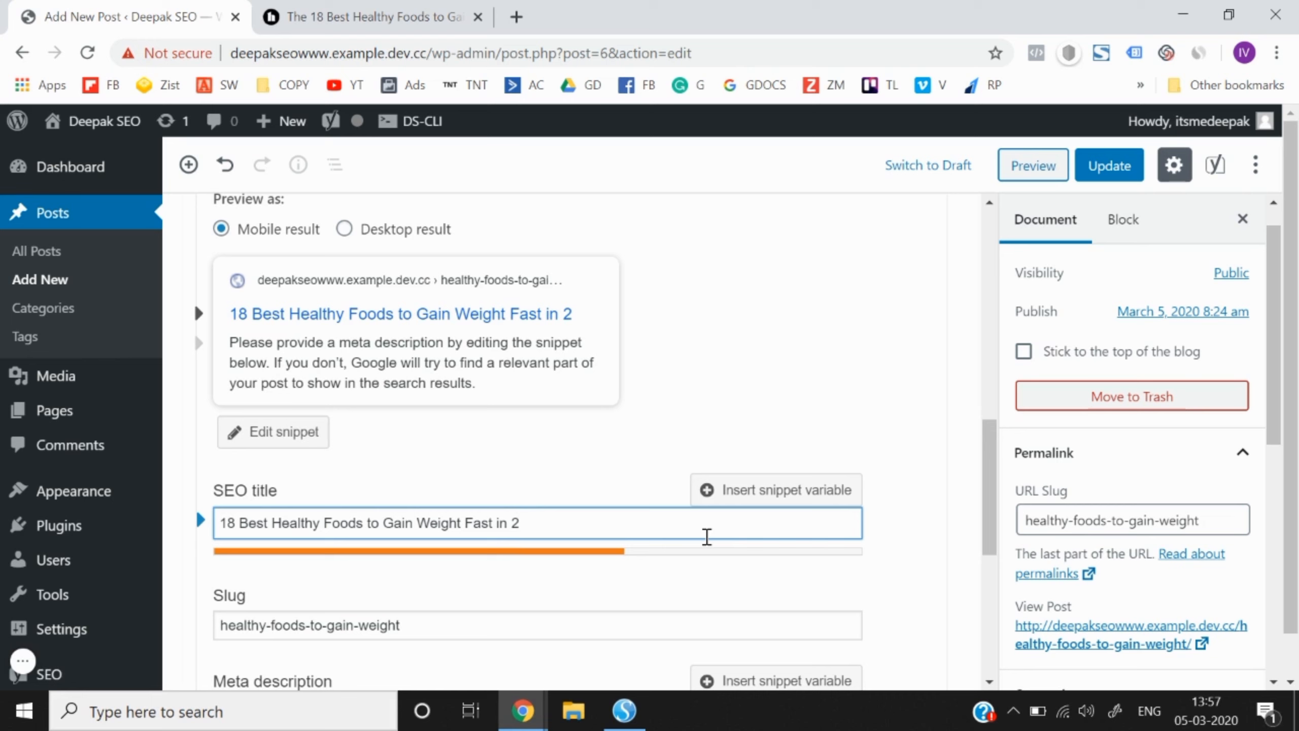
pyautogui.hotkey('ctrl', 'z')
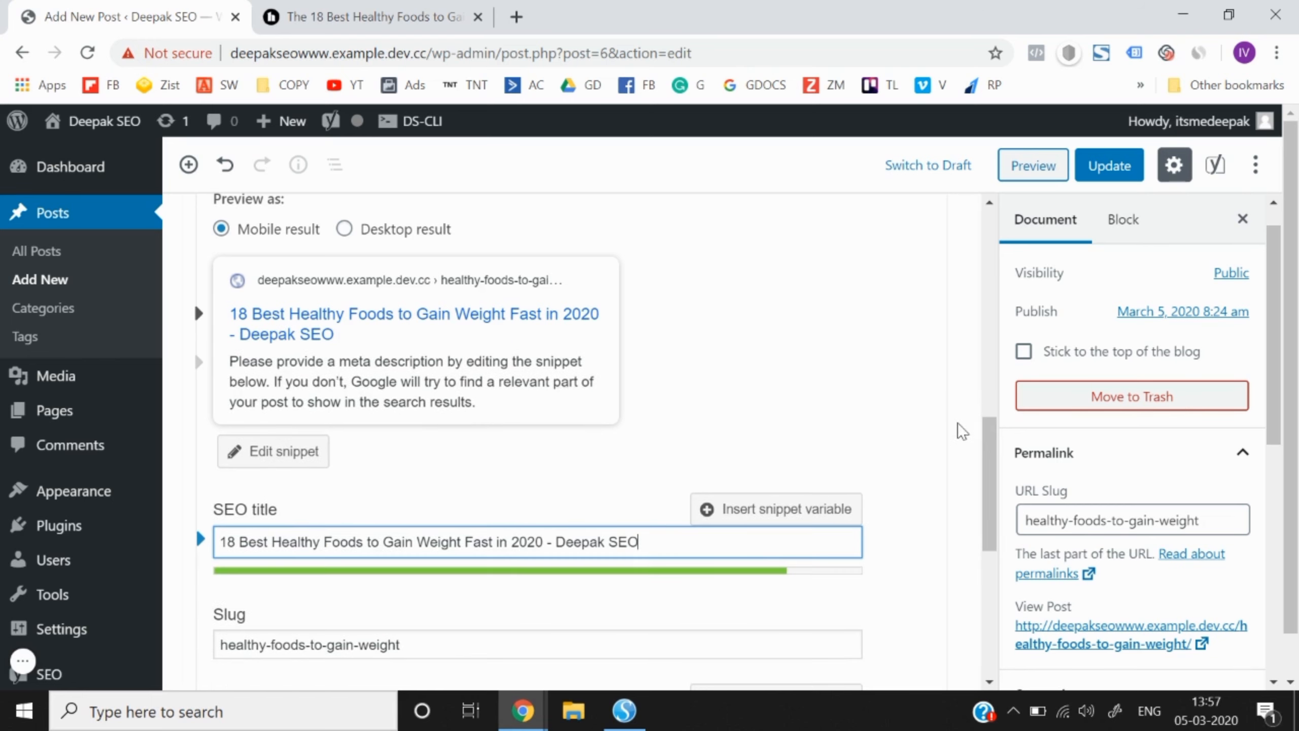
# Set the meta description to "Want to gain weight fast with the help of healthy Food? If yes, then you need to read this article right Now.".
pyautogui.scroll(-2, 951, 431)
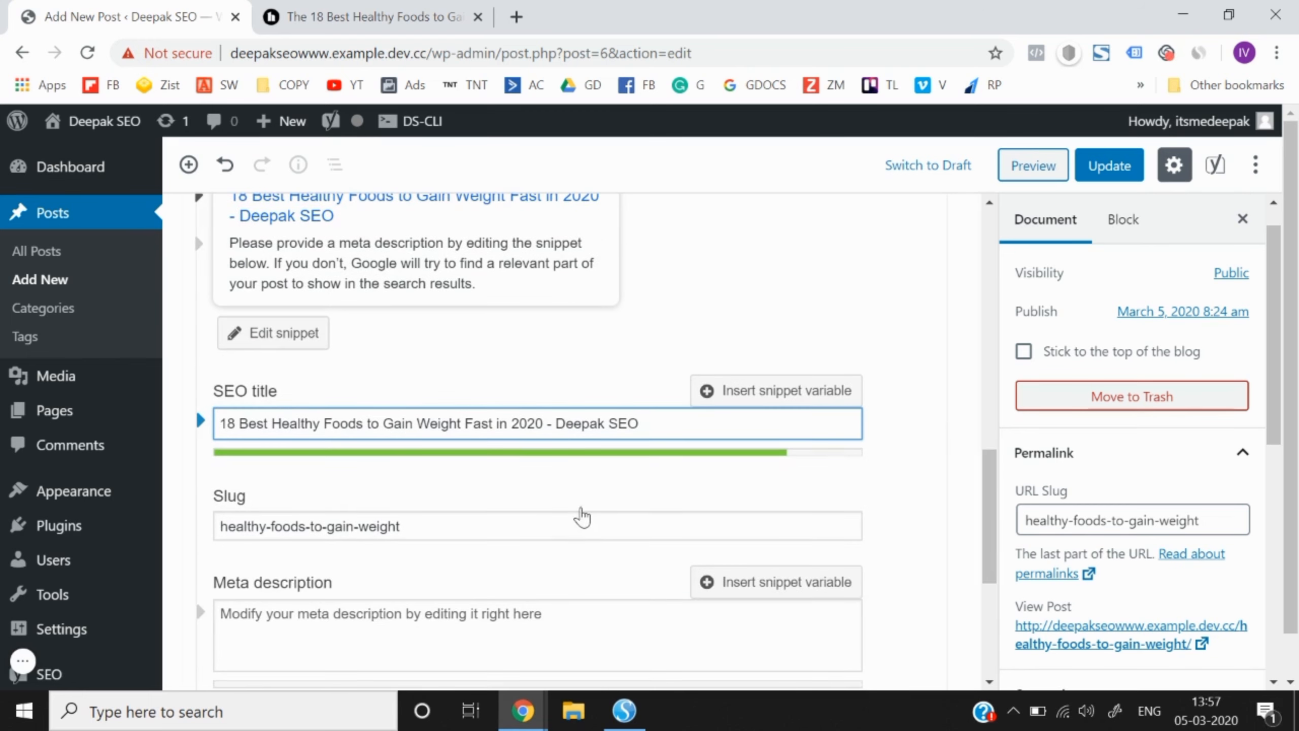
pyautogui.scroll(-2, 585, 516)
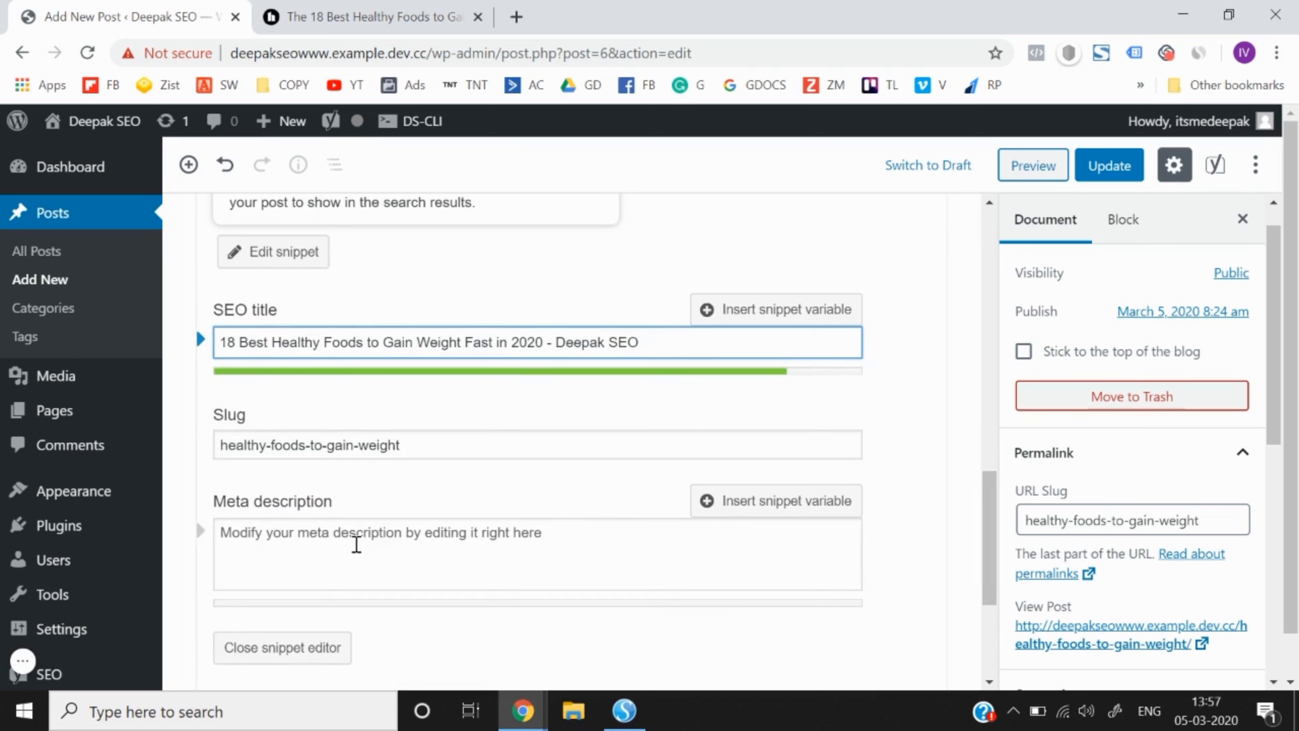
pyautogui.click(358, 543)
pyautogui.scroll(2, 535, 563)
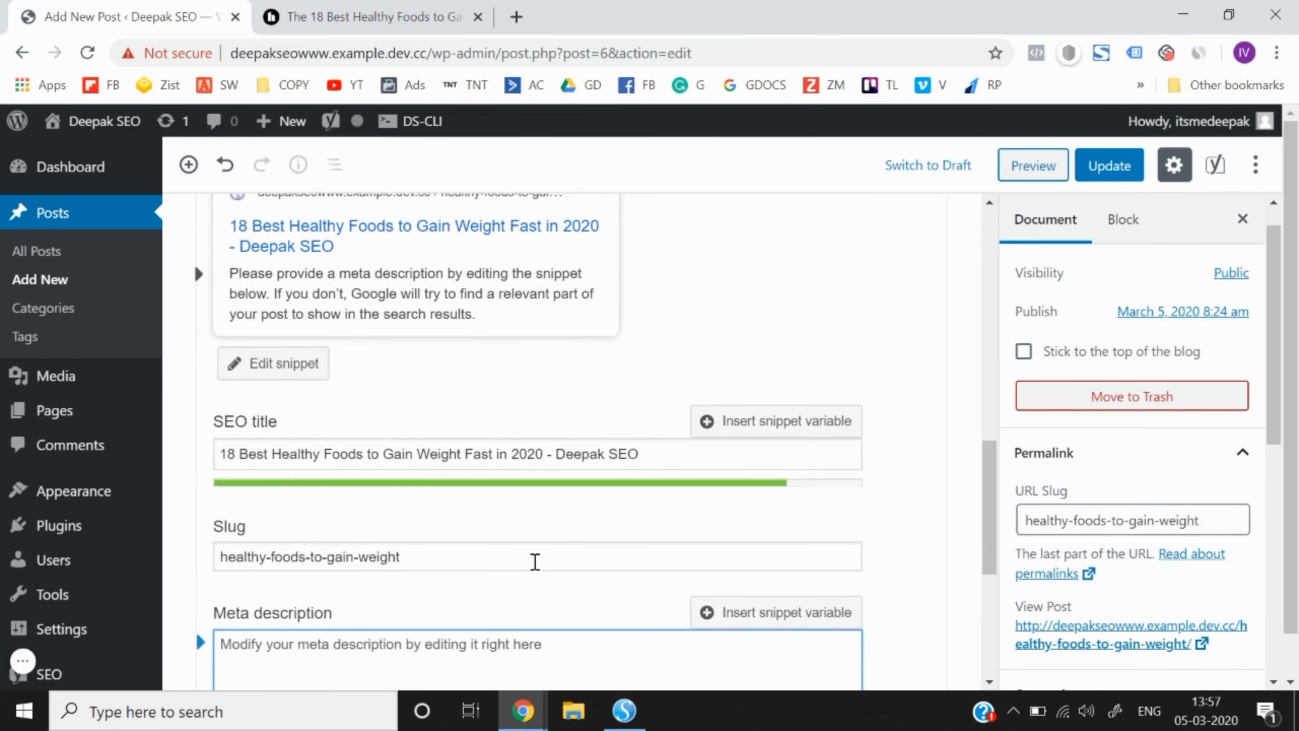
pyautogui.scroll(-2, 534, 562)
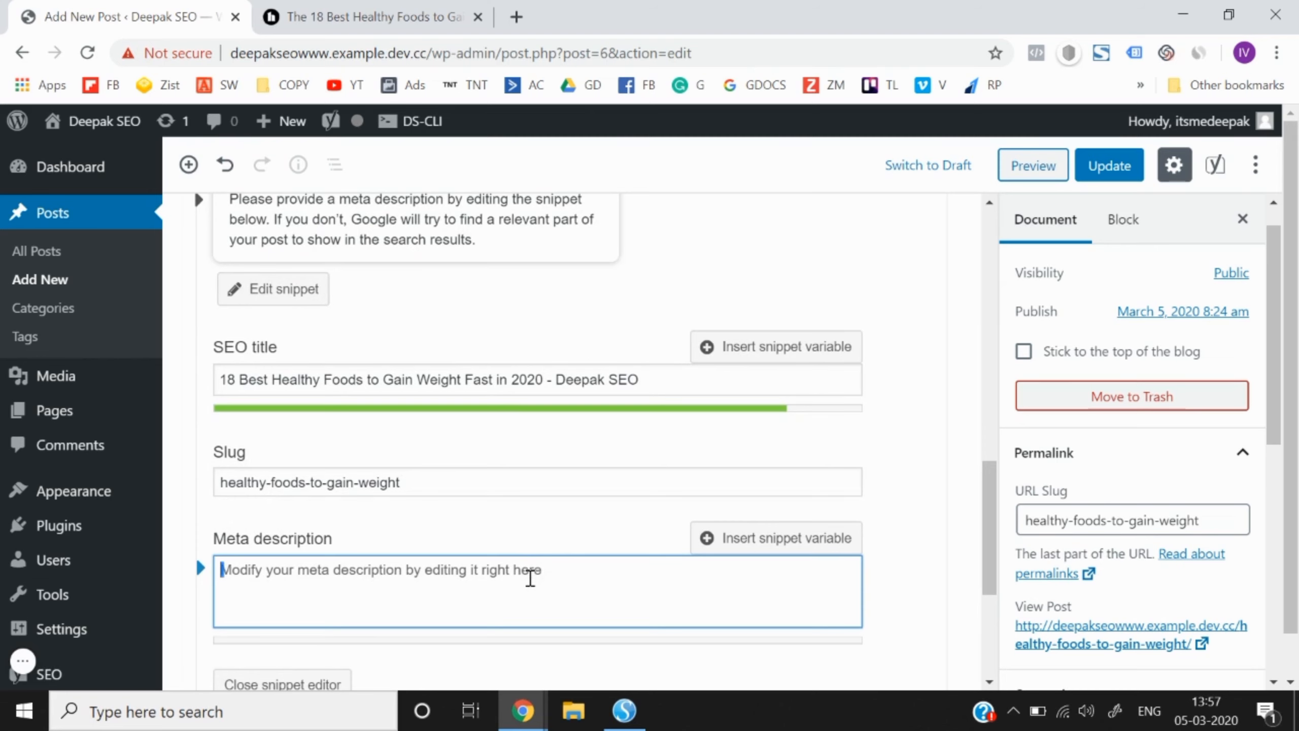
pyautogui.write('Want to ')
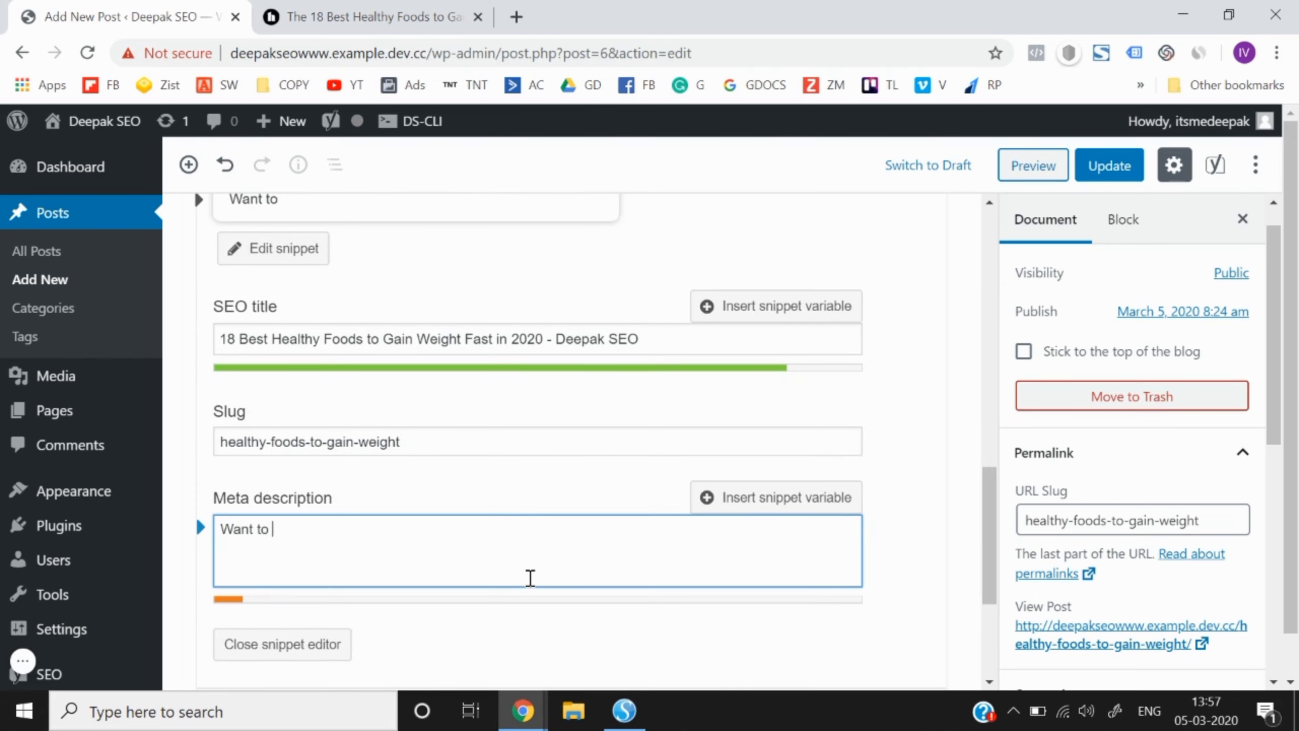
pyautogui.write('gain weig')
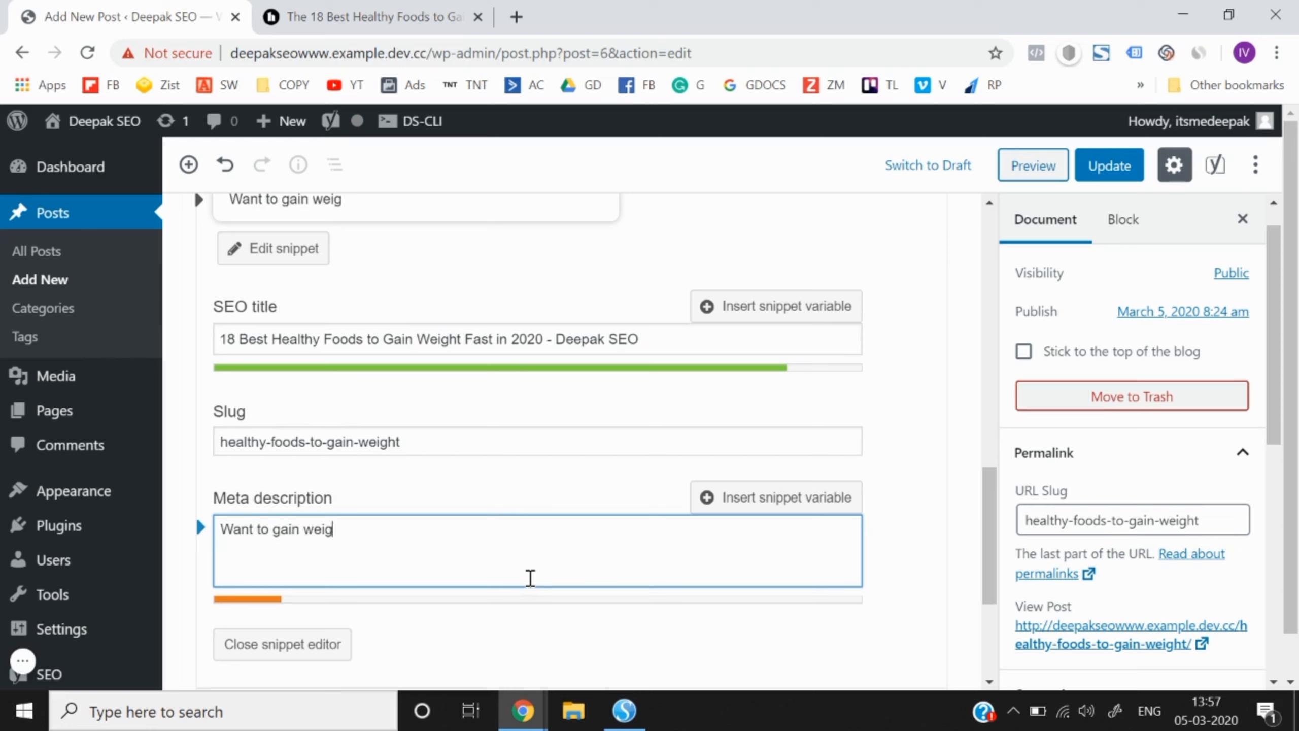
pyautogui.write('ht fast wit')
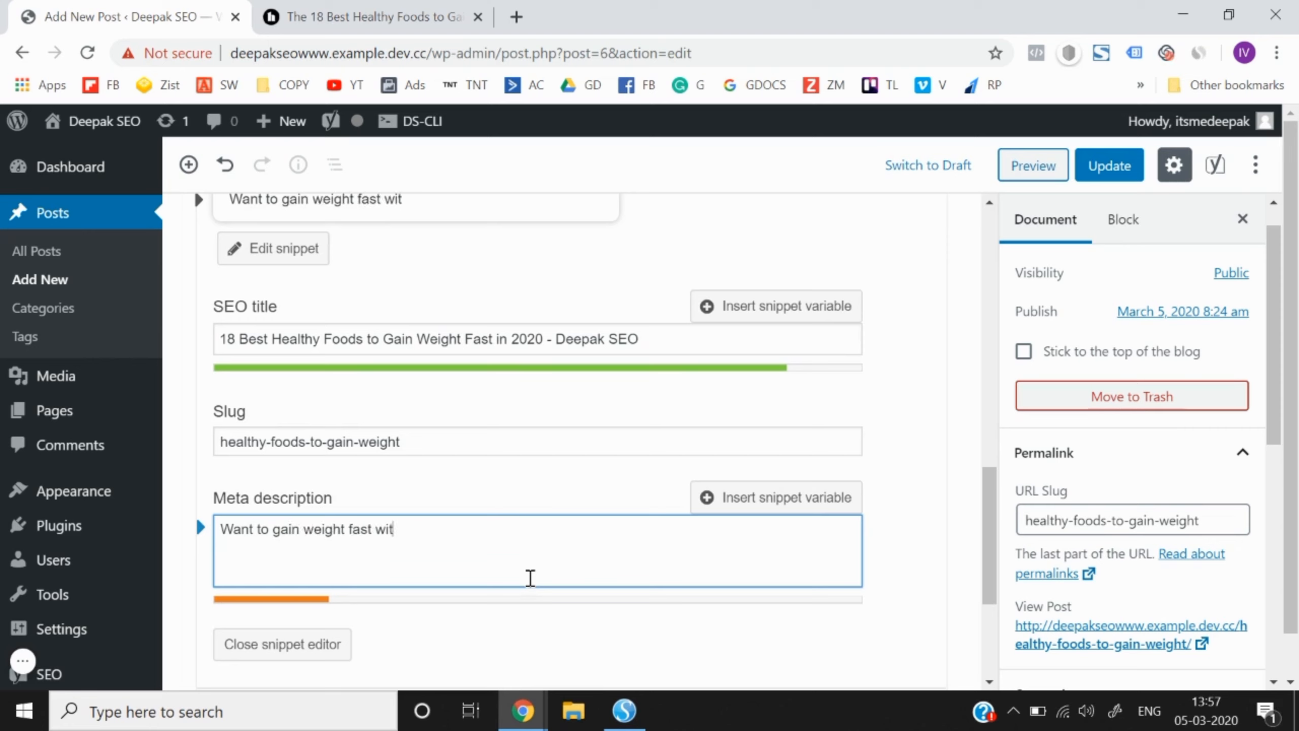
pyautogui.write('h the help of healthy')
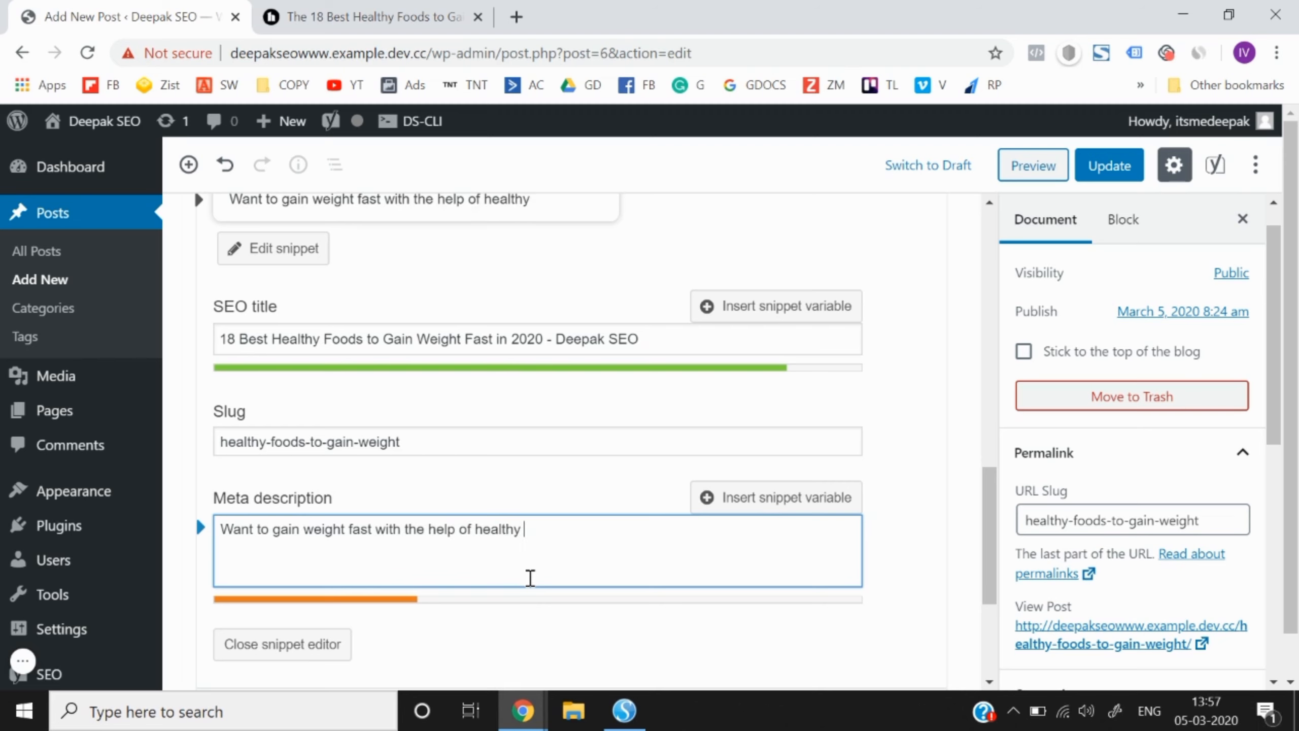
pyautogui.write(' Food? If')
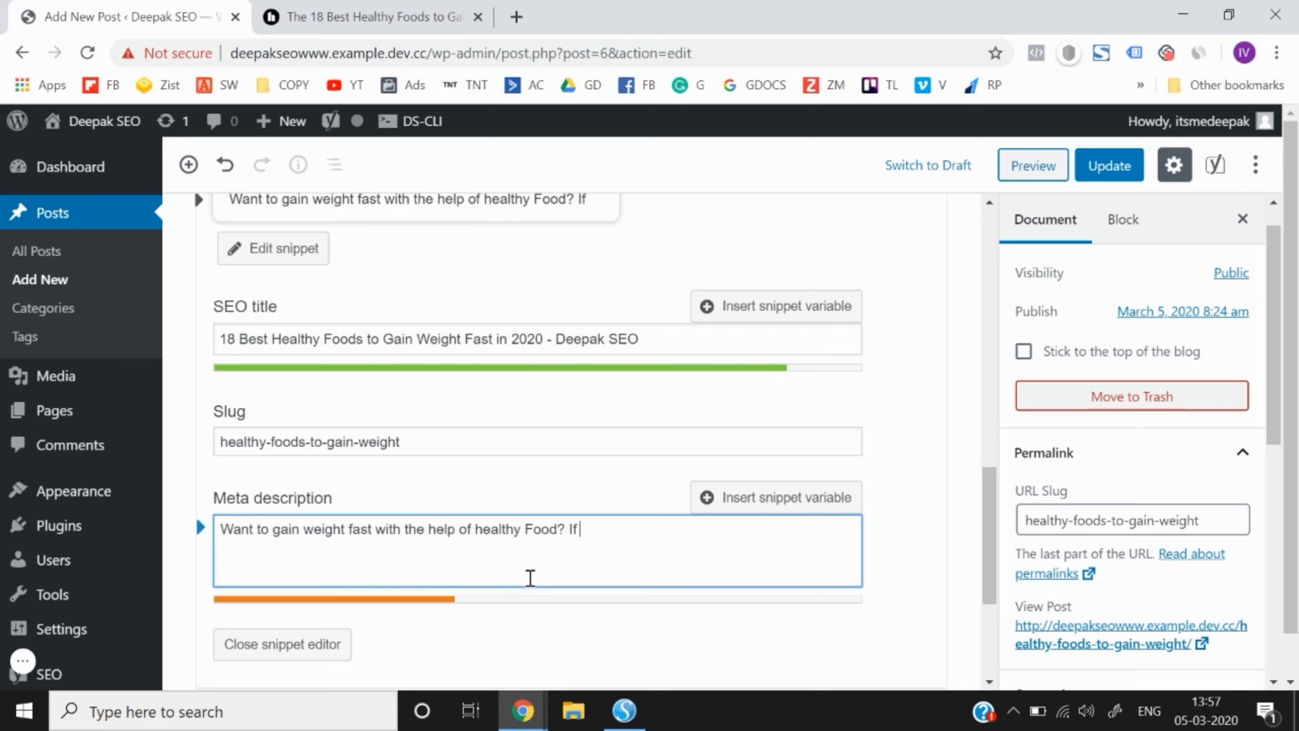
pyautogui.write(' yes, then')
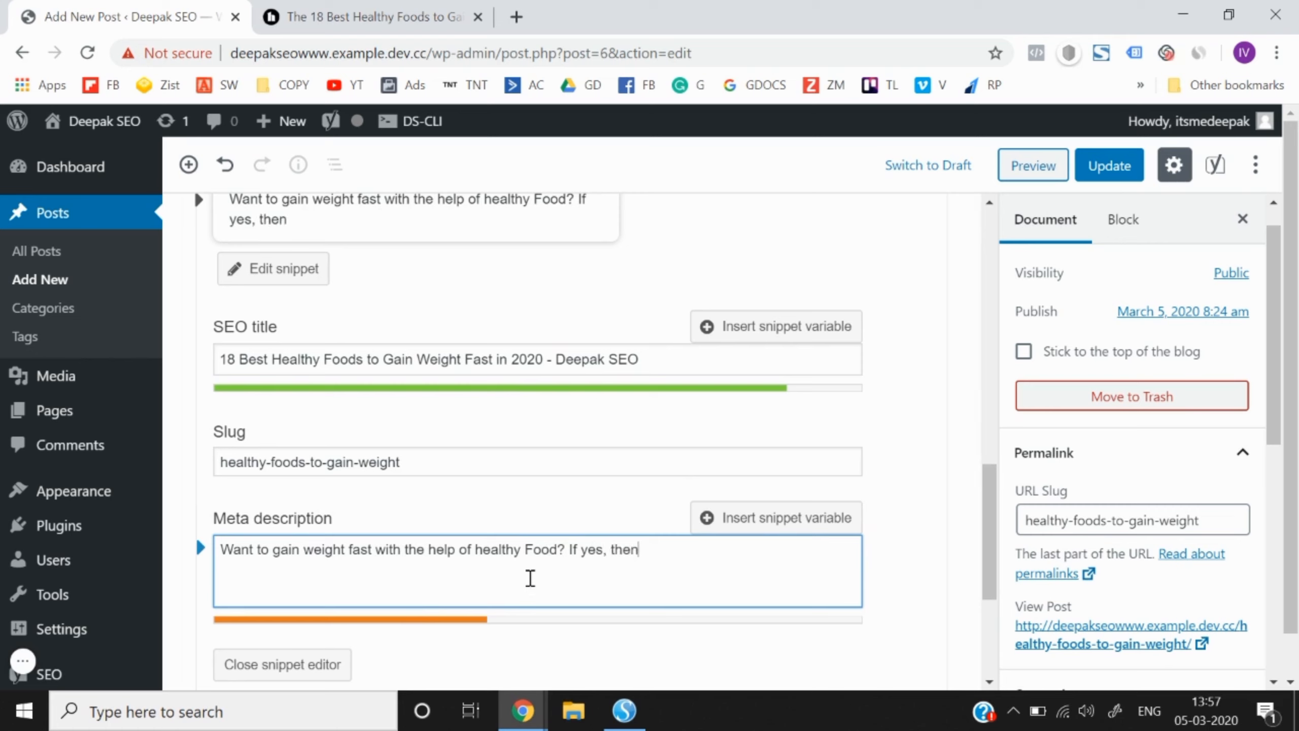
pyautogui.write(' you need t')
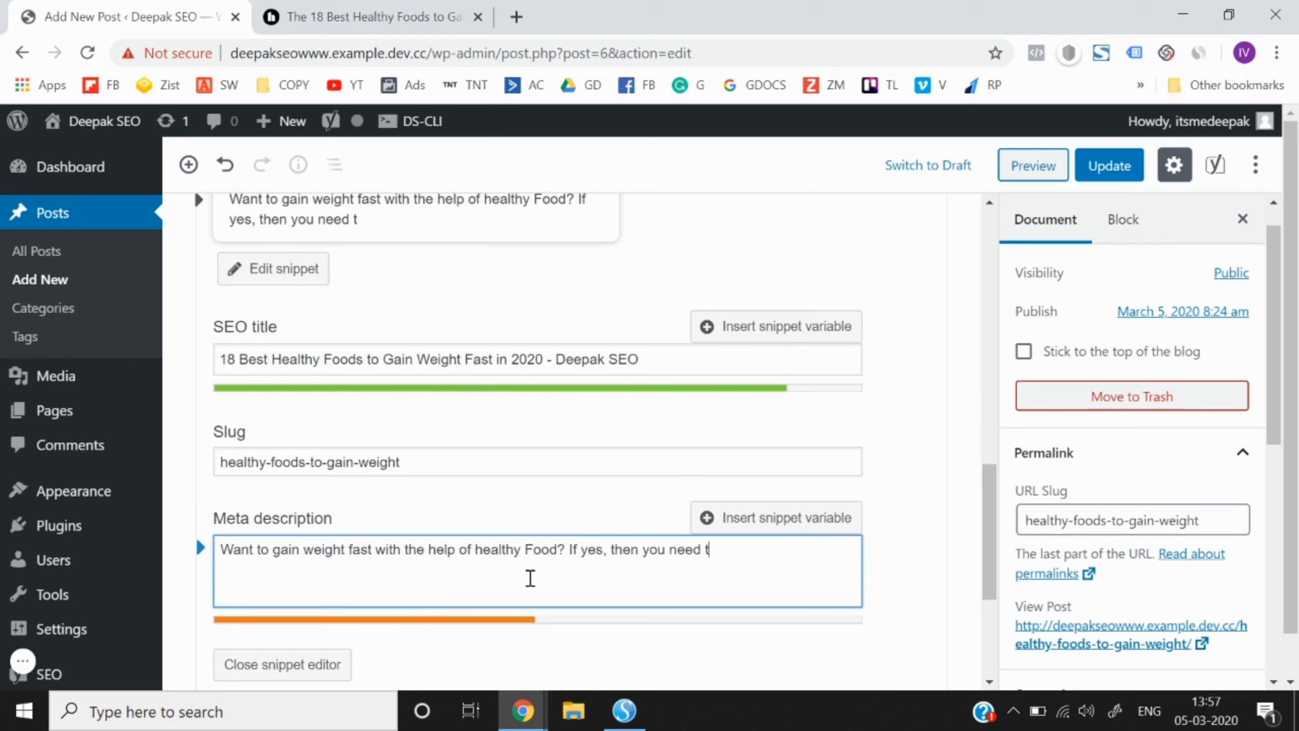
pyautogui.write('o read t')
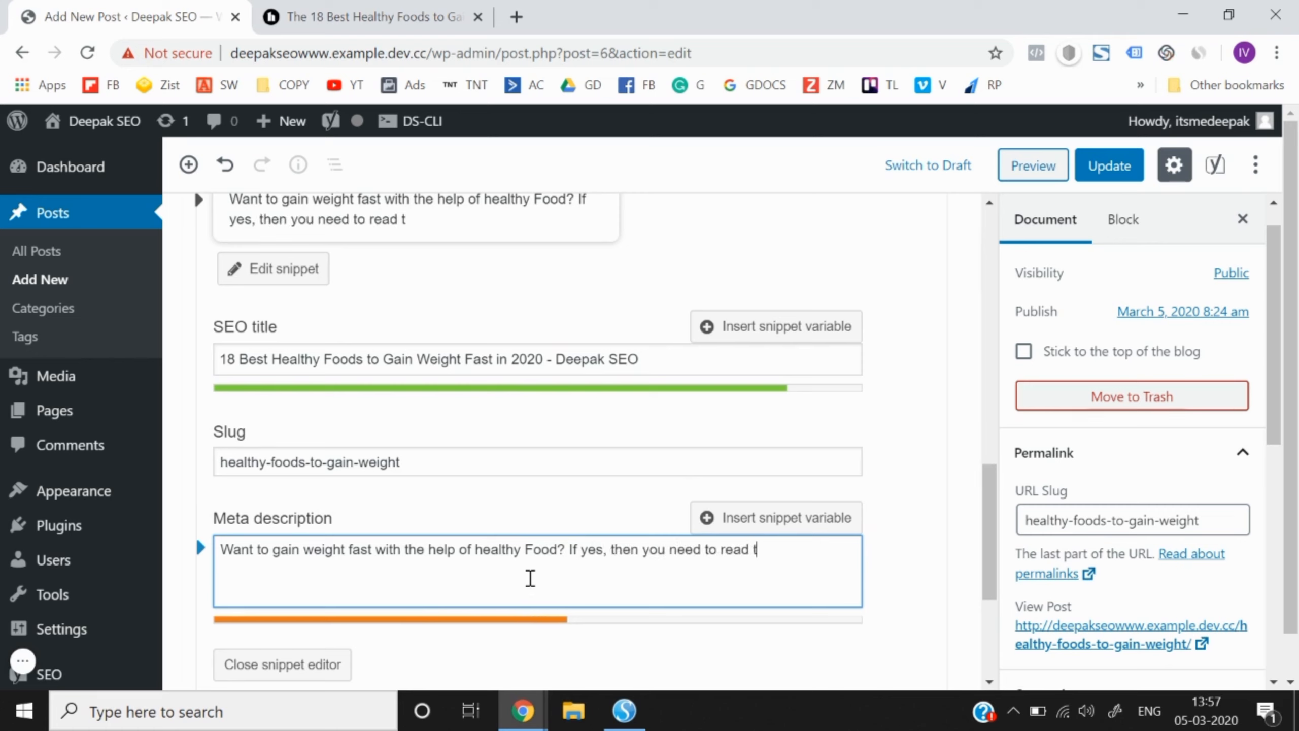
pyautogui.write('his article ')
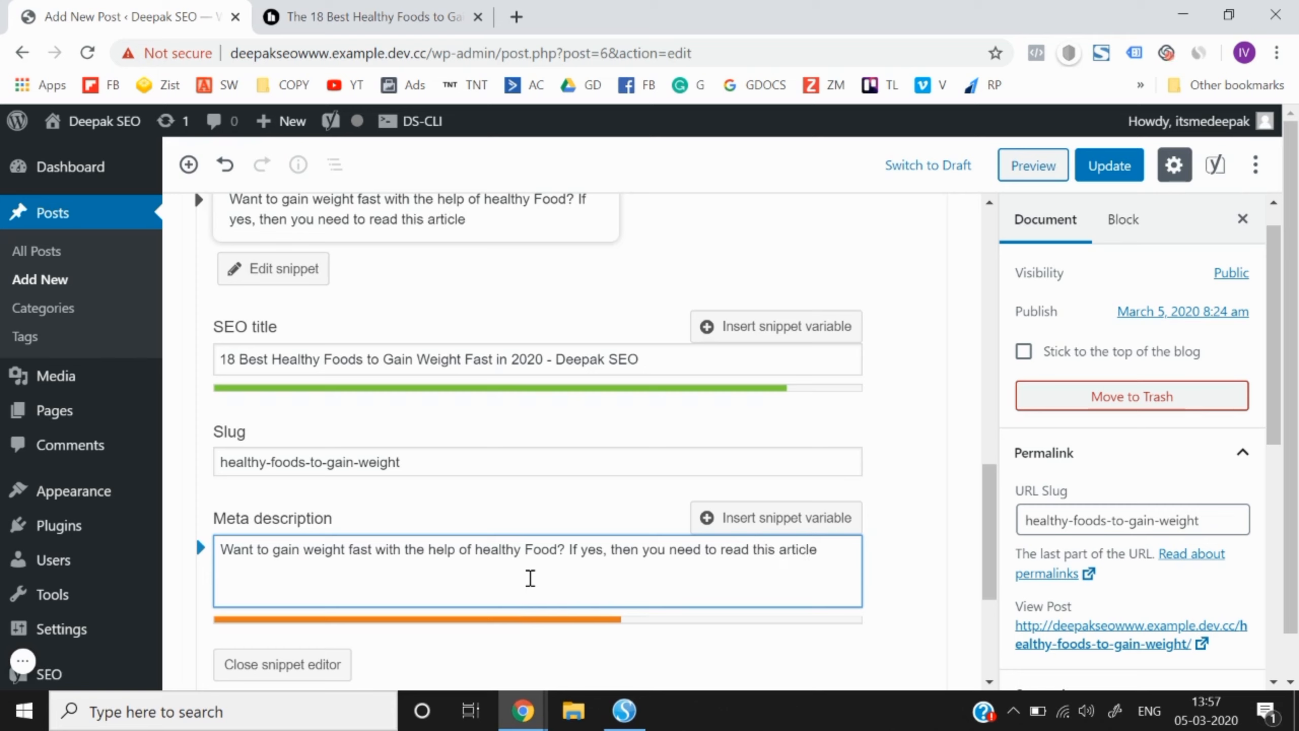
pyautogui.write('right Now.')
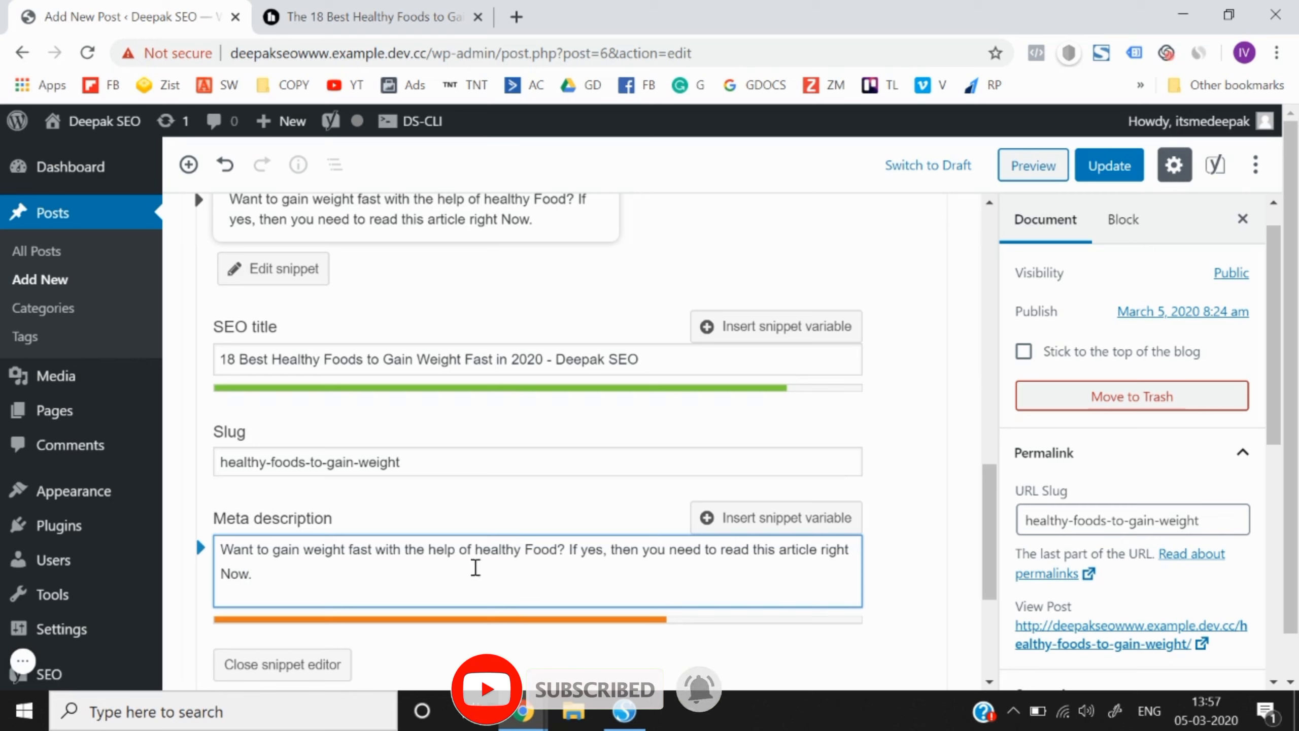
# Change "Food" to "Foods in 2020" in the opening question of the meta description.
pyautogui.click(313, 552)
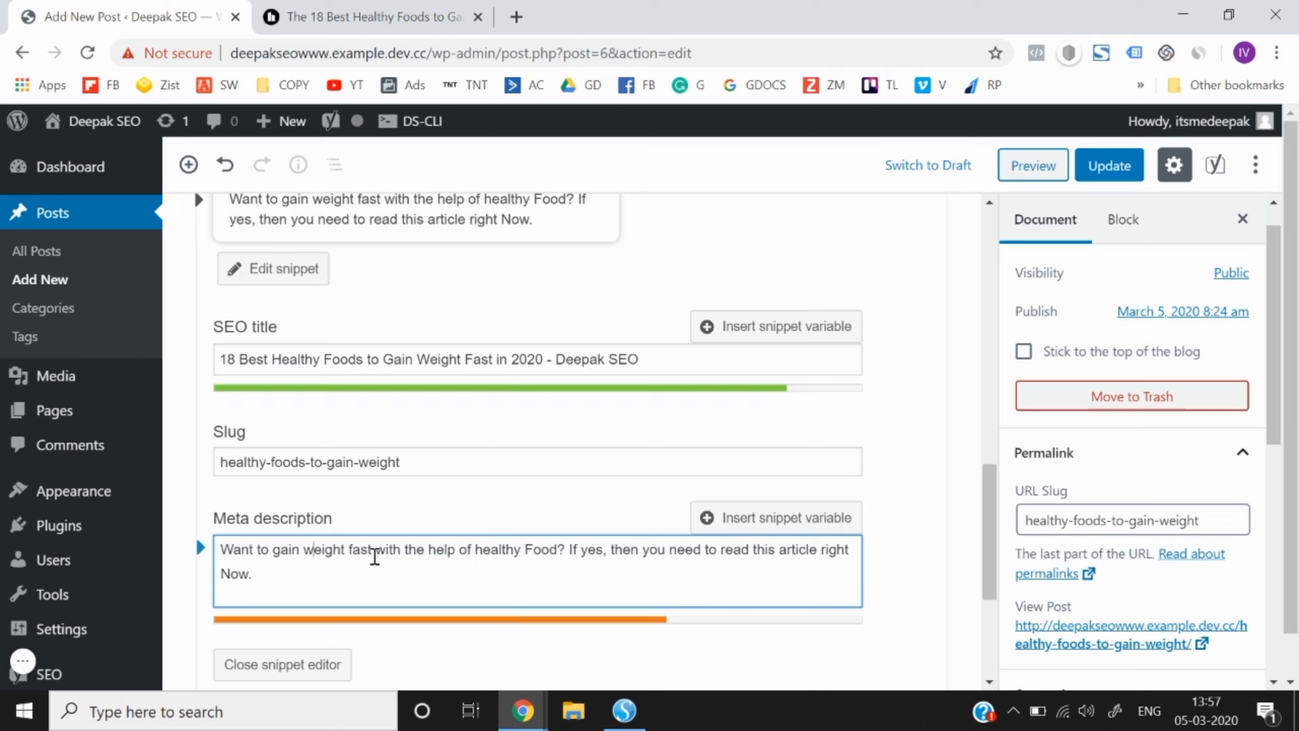
pyautogui.click(360, 553)
pyautogui.click(562, 551)
pyautogui.write('s in 20')
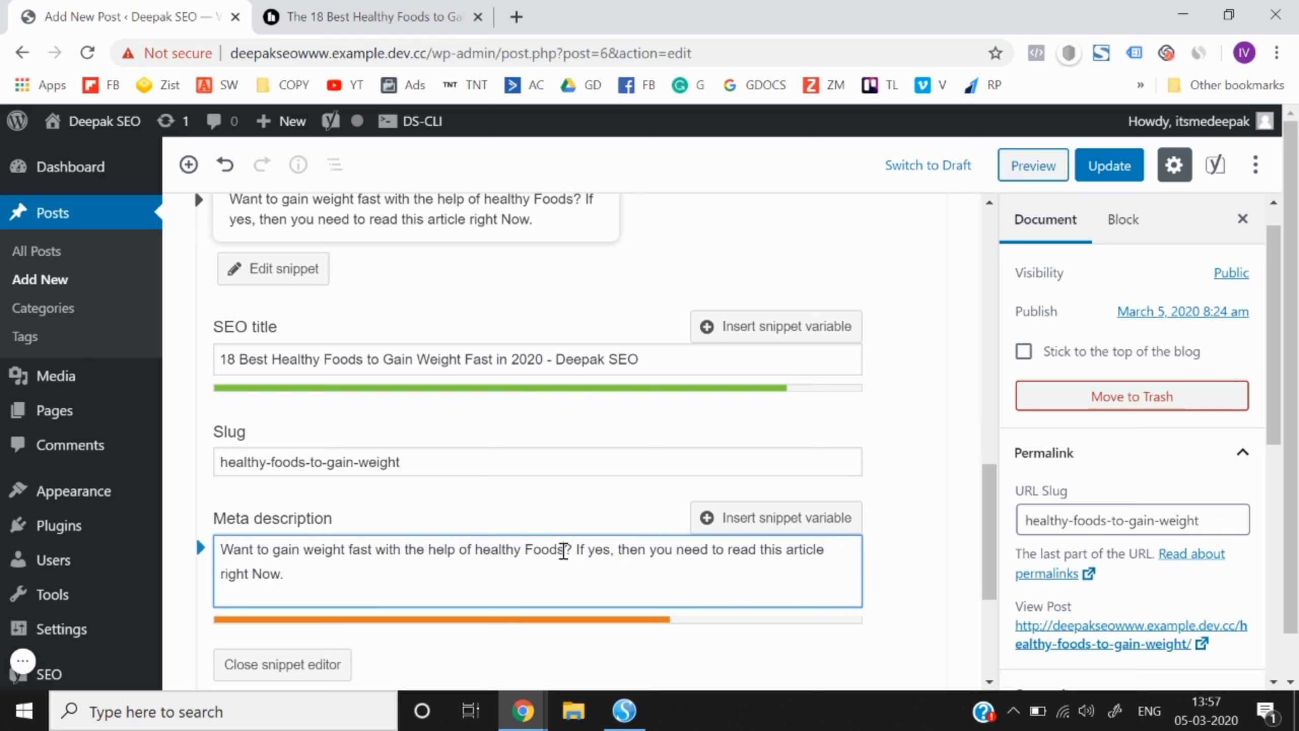
pyautogui.write('20')
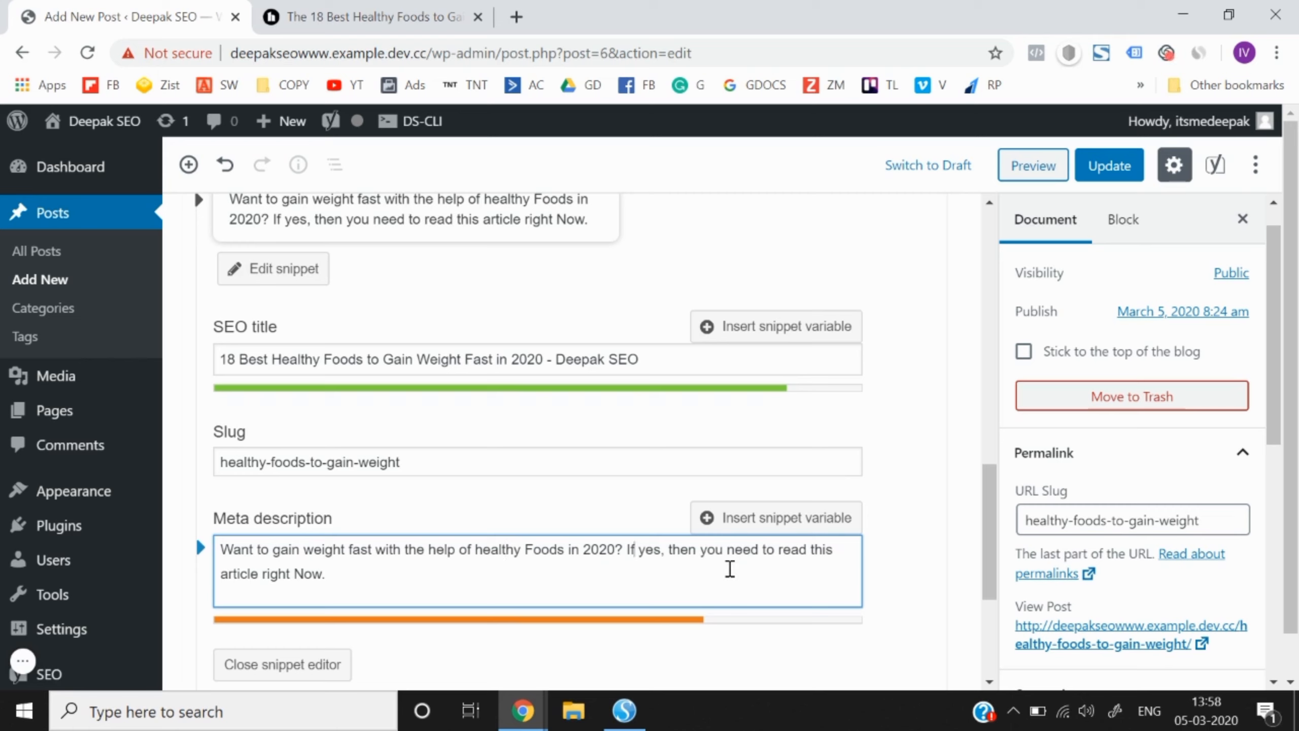
# Replace the meta description's second sentence with "In this article you'll learn how to gain weight fast with healthy foods in 2020.".
pyautogui.keyDown('shift'); pyautogui.click(729, 568); pyautogui.keyUp('shift')
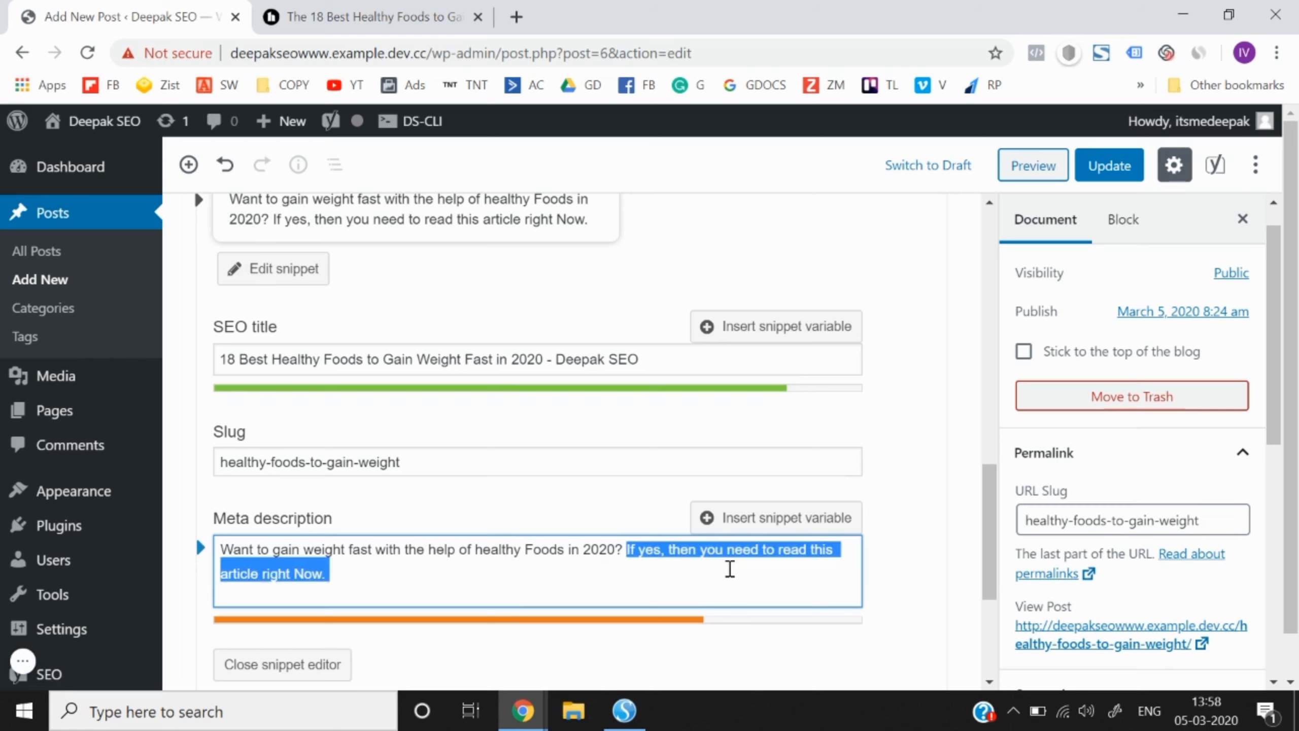
pyautogui.write('In this')
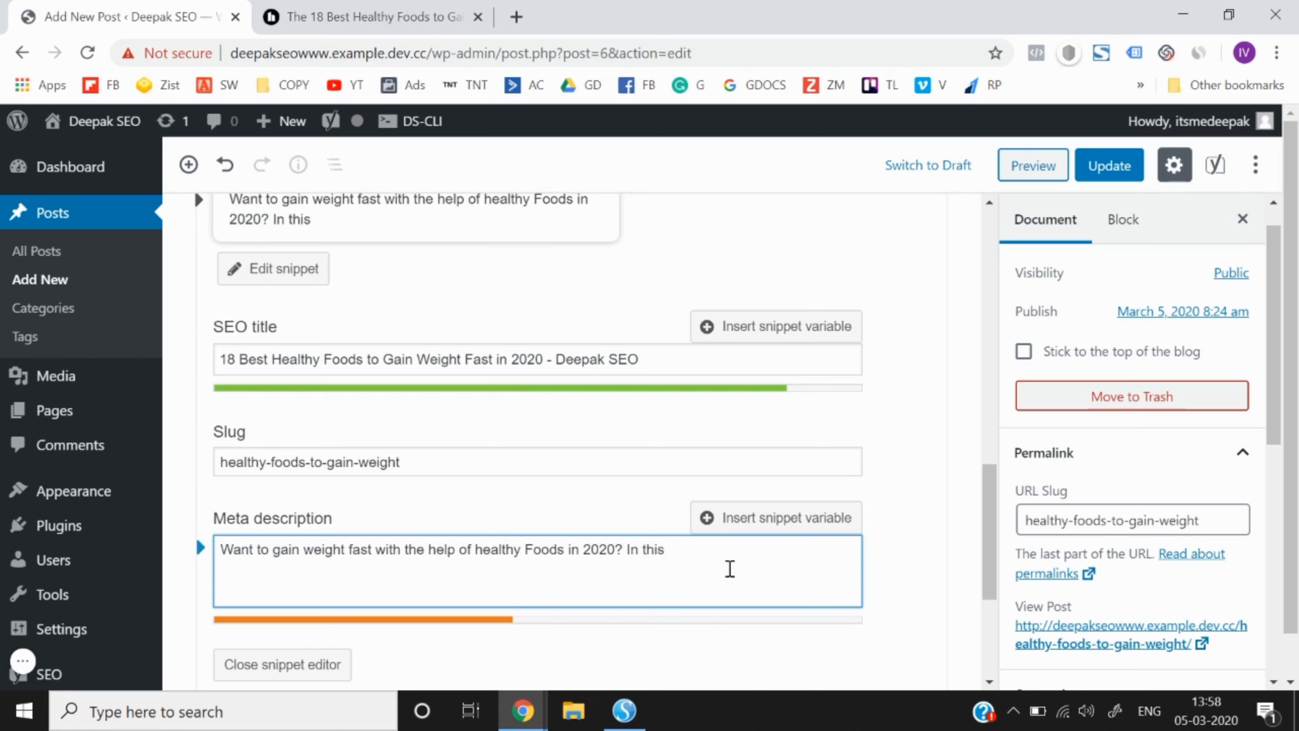
pyautogui.write(' article you')
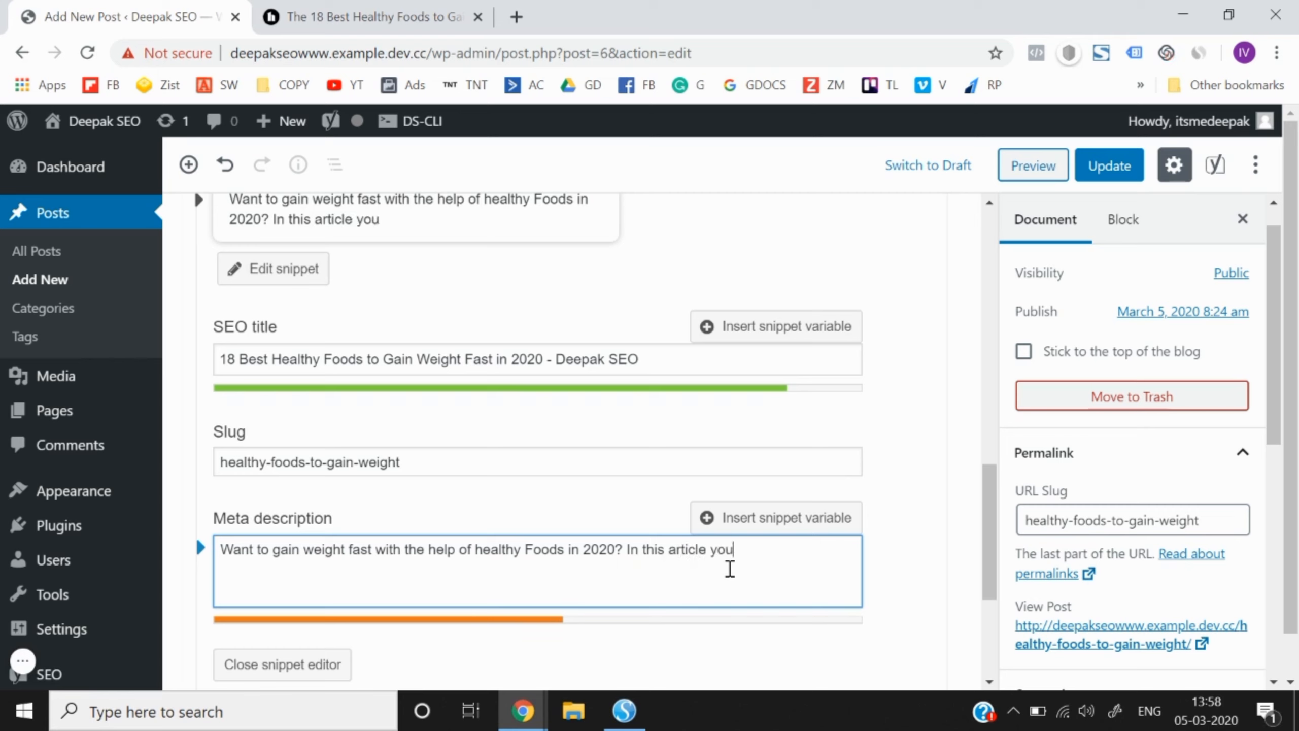
pyautogui.write("'ll learn")
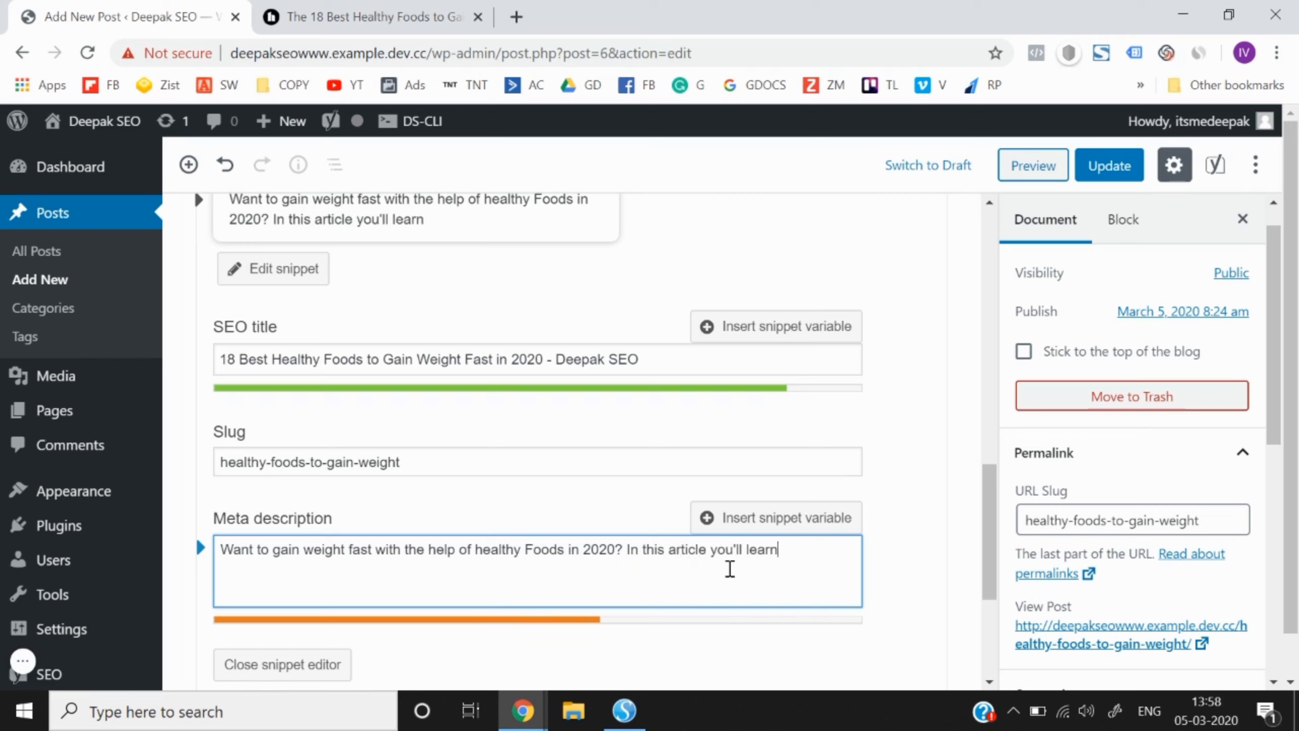
pyautogui.write(' how to gain')
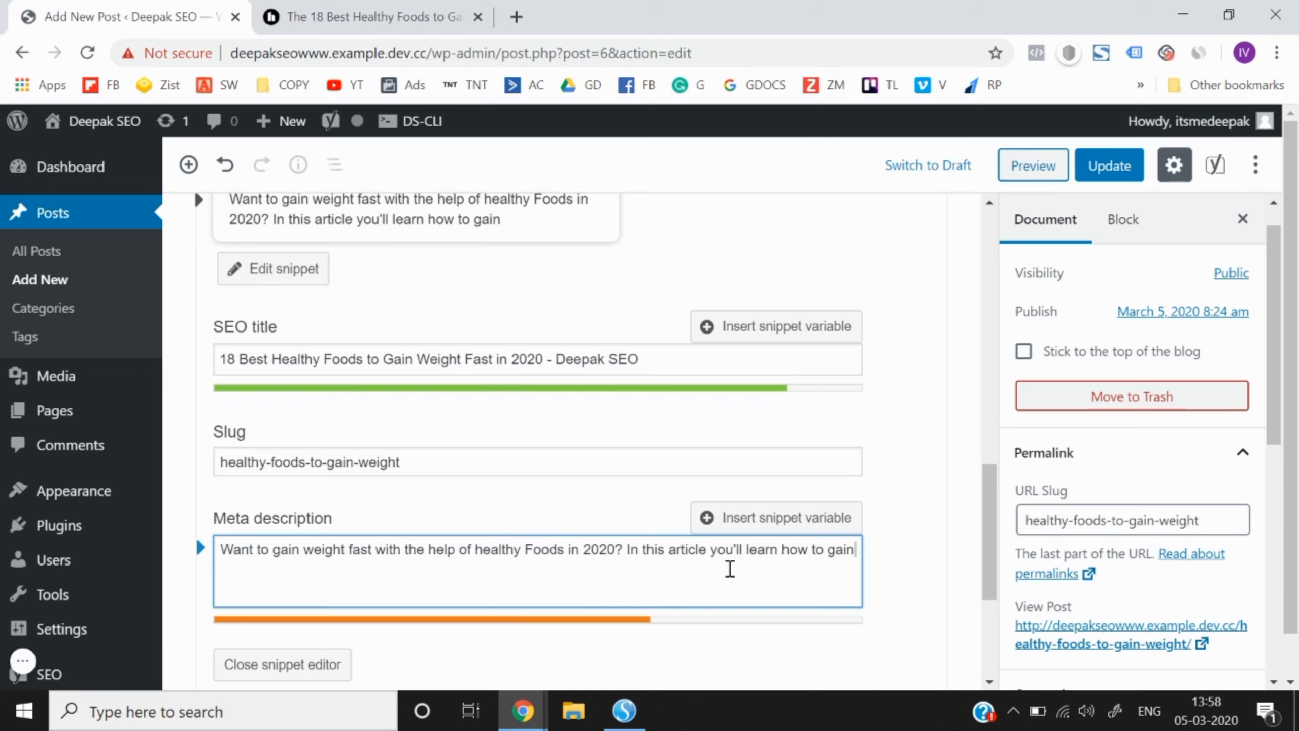
pyautogui.write(' weight fast ')
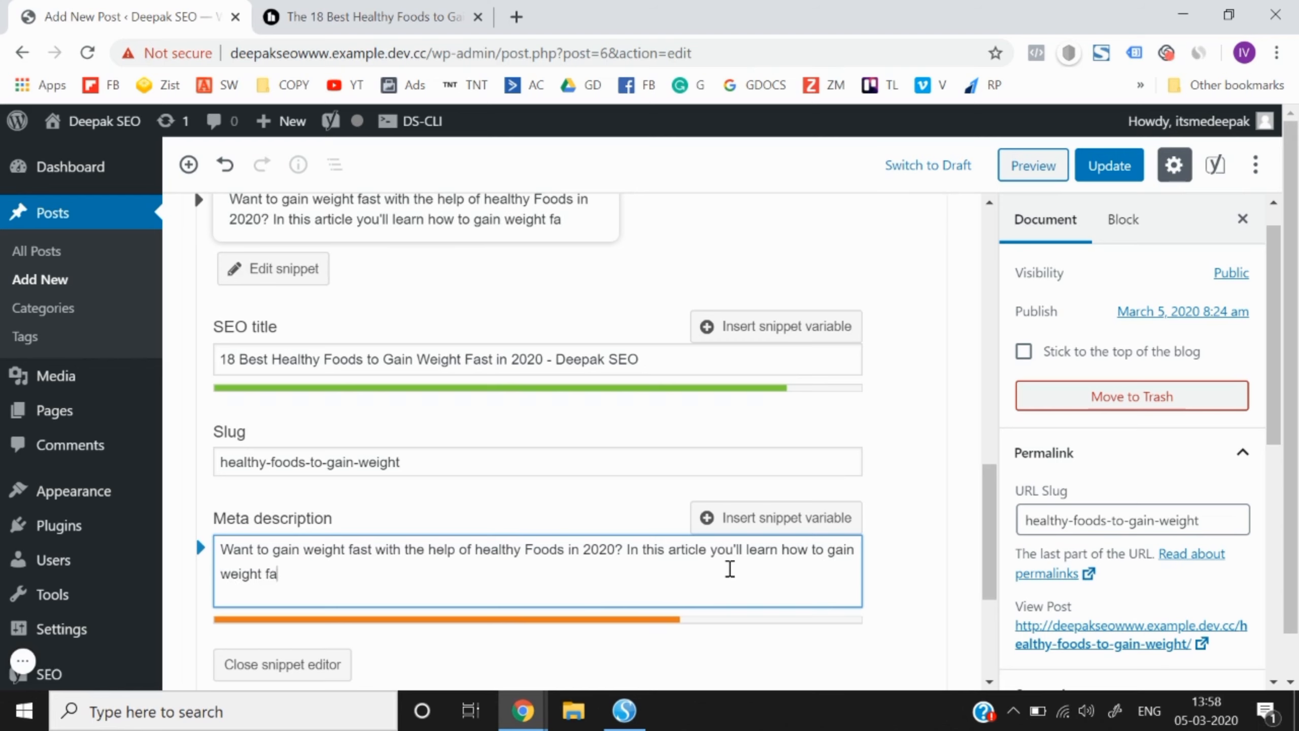
pyautogui.write('with healthy food s')
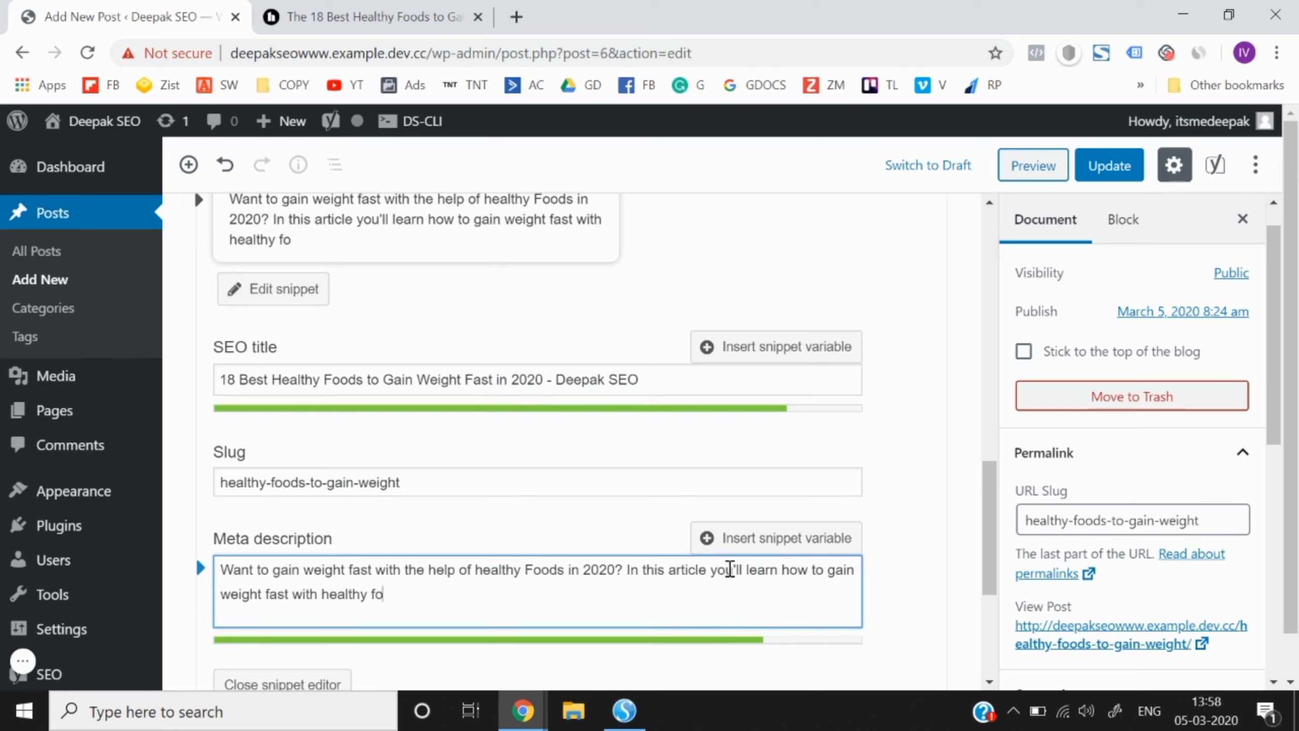
pyautogui.press('BackSpace')
pyautogui.press('BackSpace')
pyautogui.write('s in ')
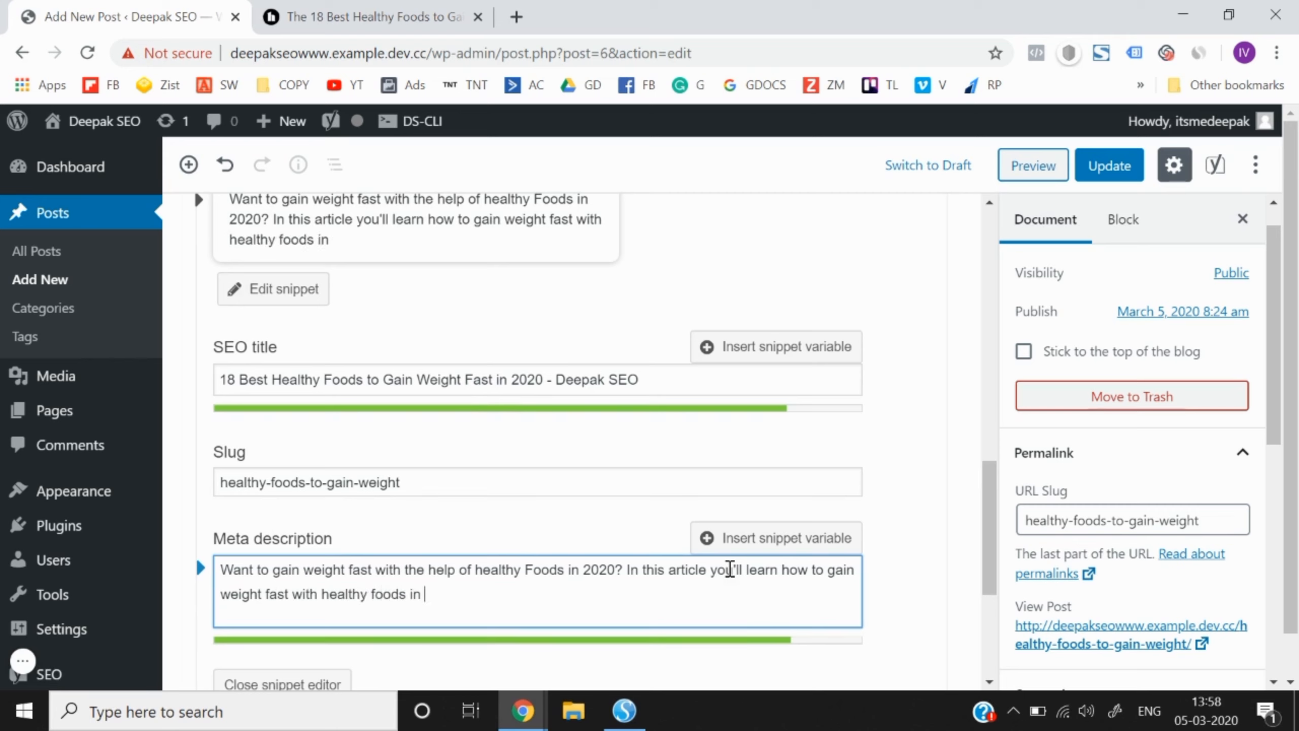
pyautogui.write('2020')
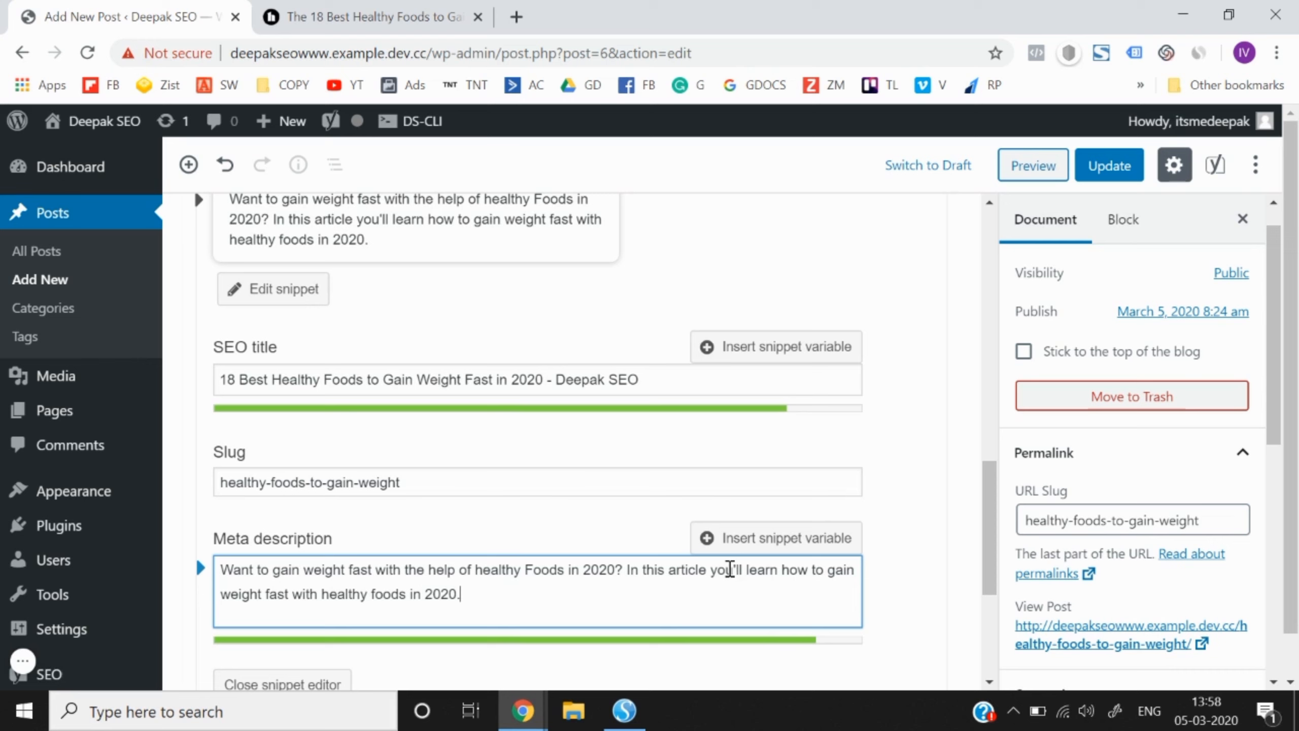
pyautogui.write('.')
pyautogui.click(925, 554)
# Close the snippet editor, check the Google preview, and update the post.
pyautogui.scroll(-2, 924, 554)
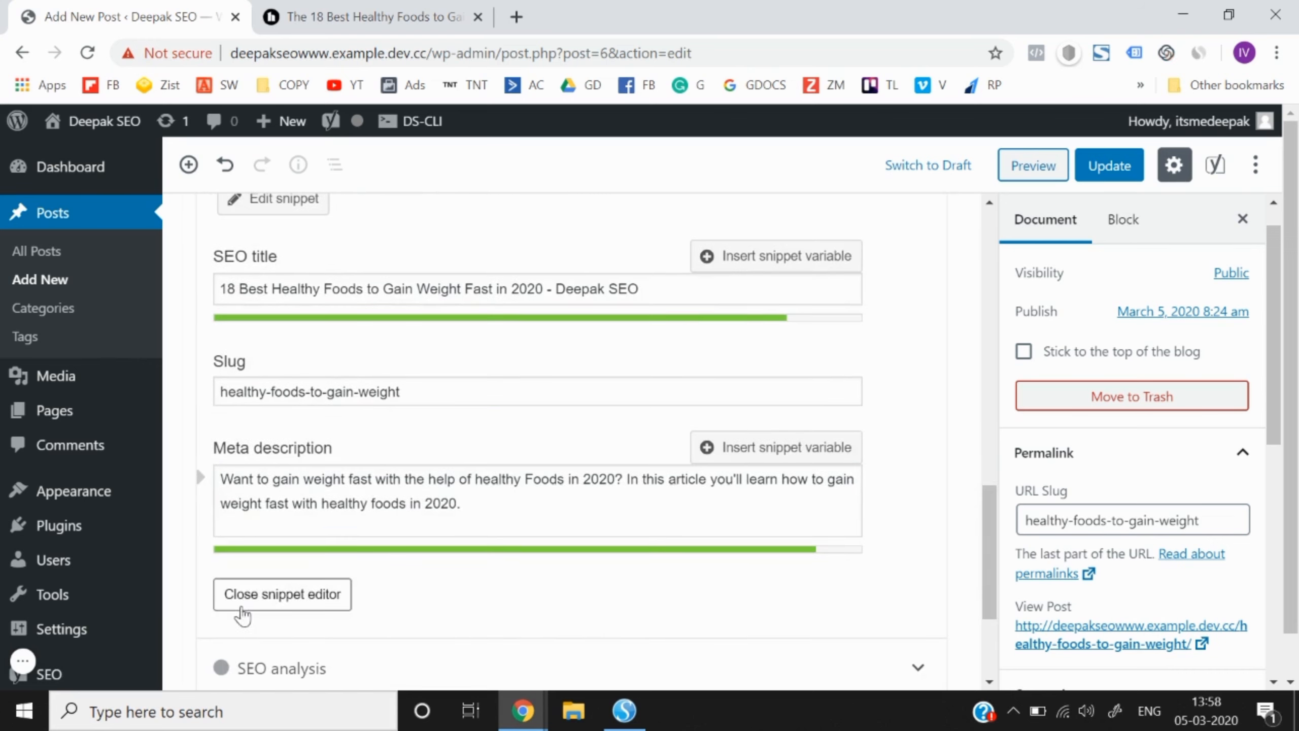
pyautogui.click(241, 609)
pyautogui.scroll(3, 835, 449)
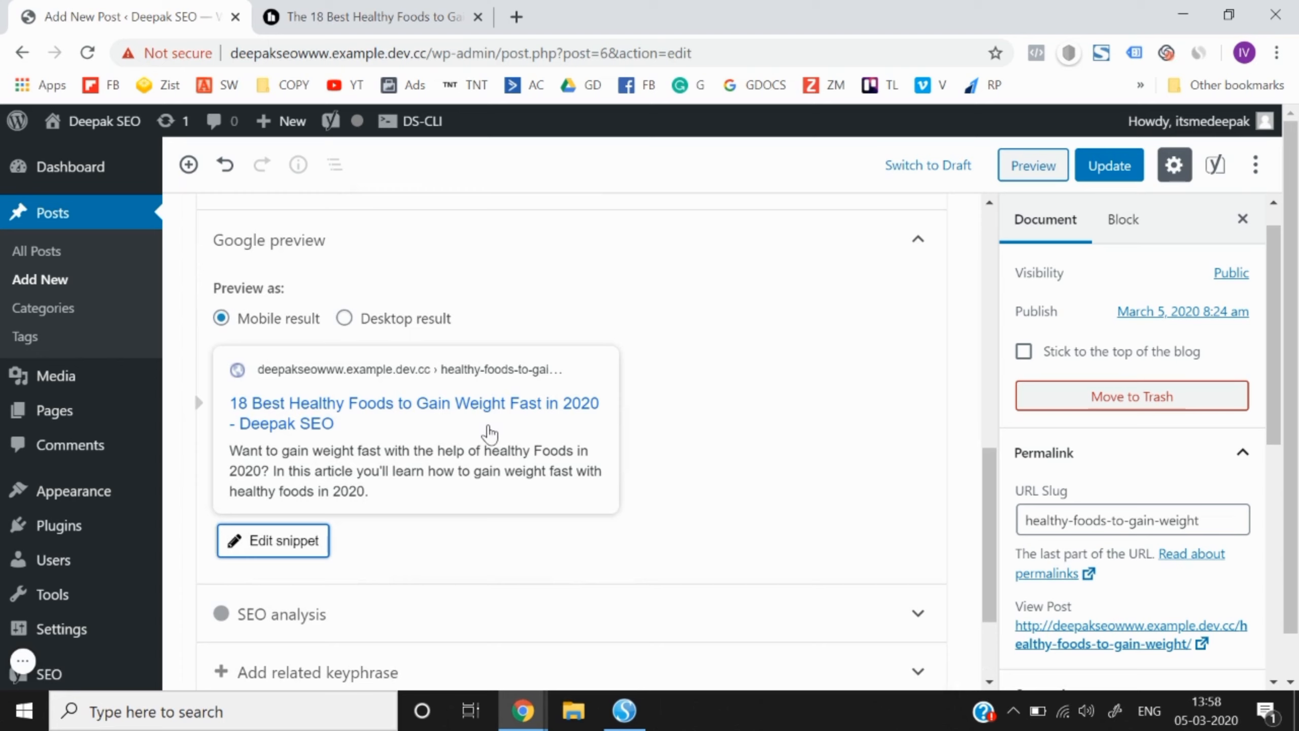
pyautogui.click(1102, 165)
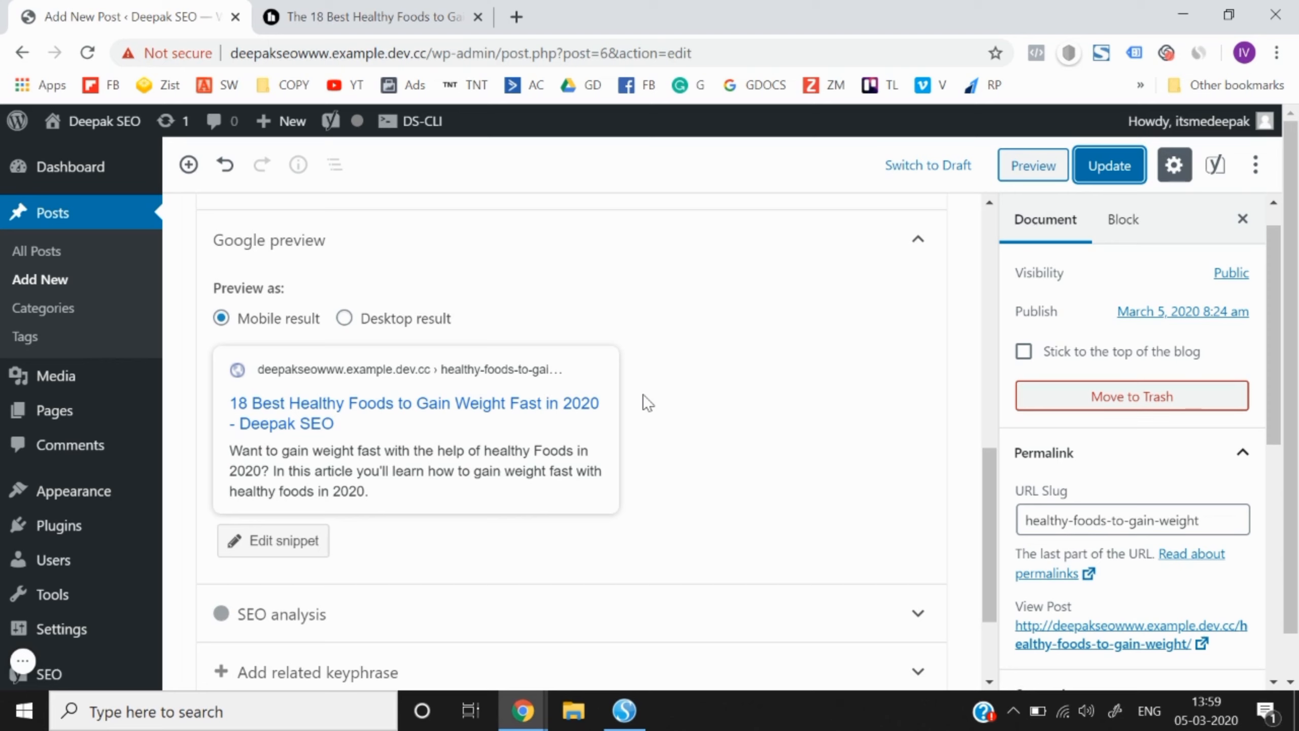
pyautogui.click(22, 661)
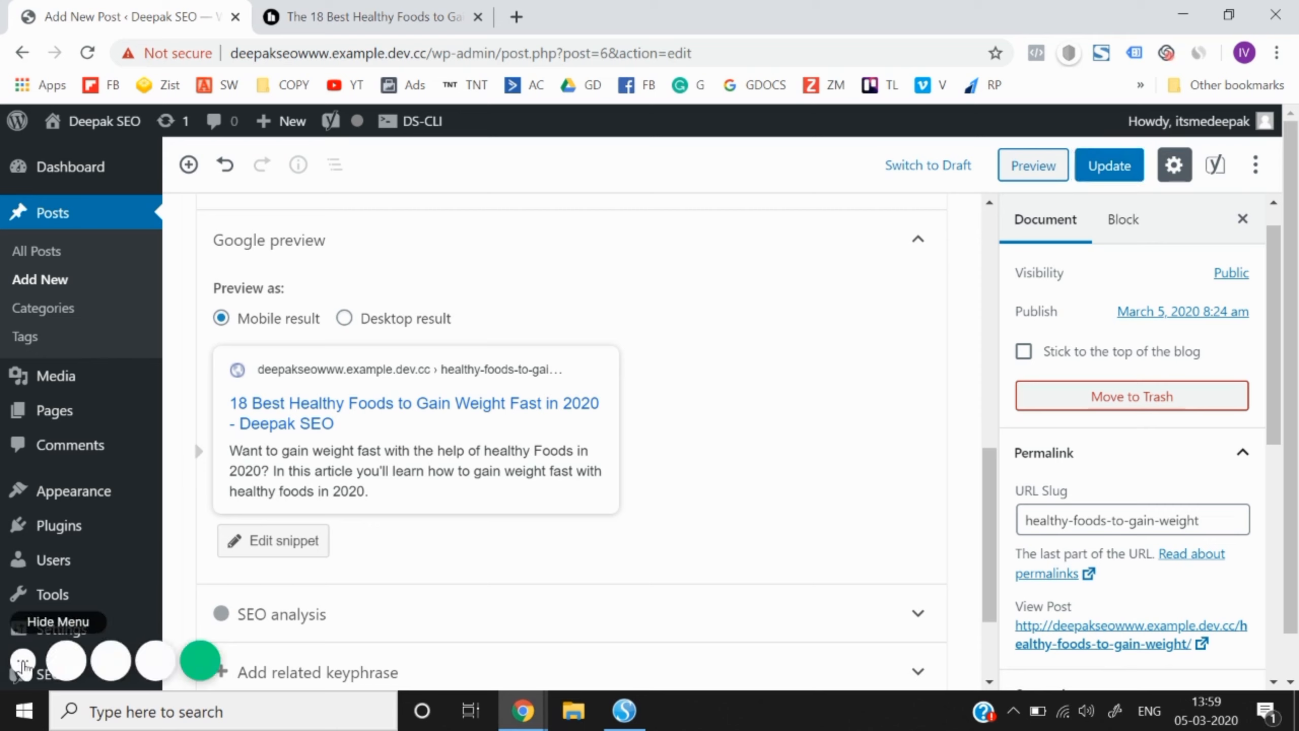
pyautogui.click(200, 661)
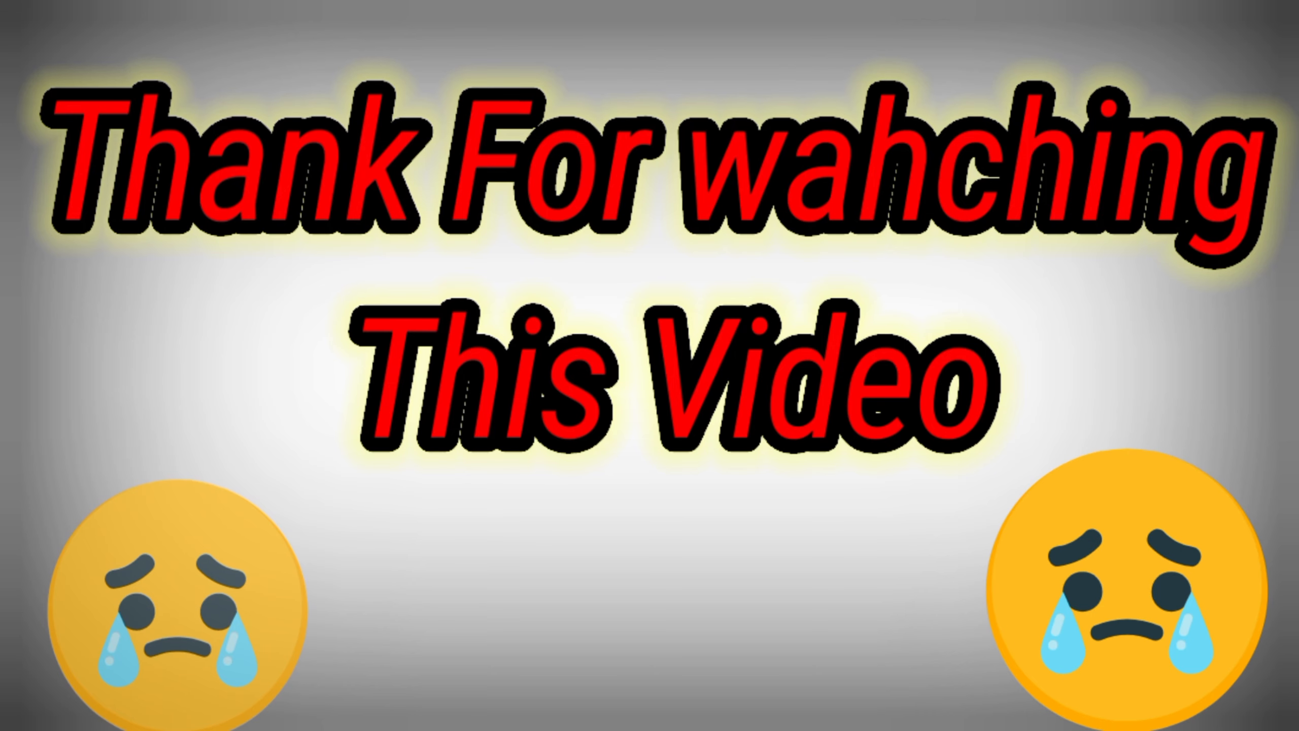